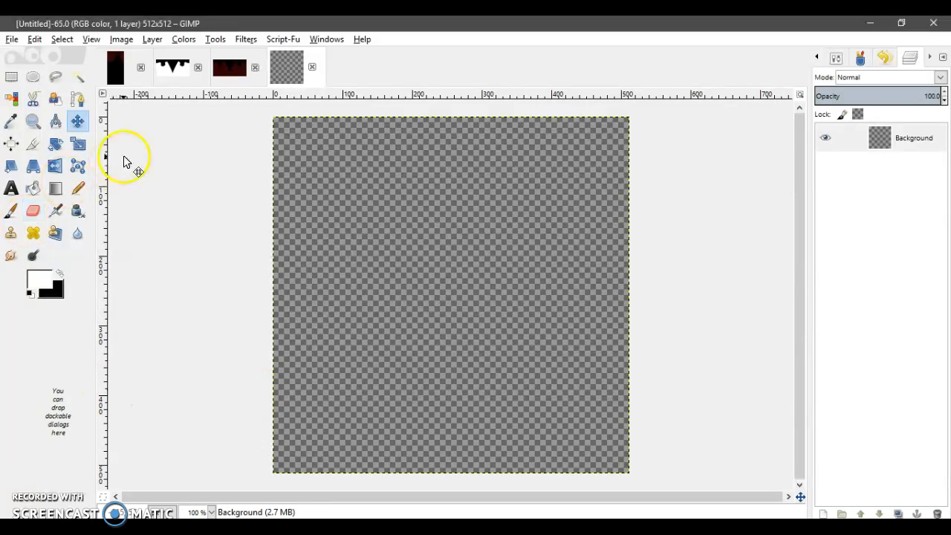
- Set the foreground colour to dark red 830d0d and fill the Background layer with it
left_click(59, 273)
left_click(41, 281)
left_click_drag(94, 242, 71, 229)
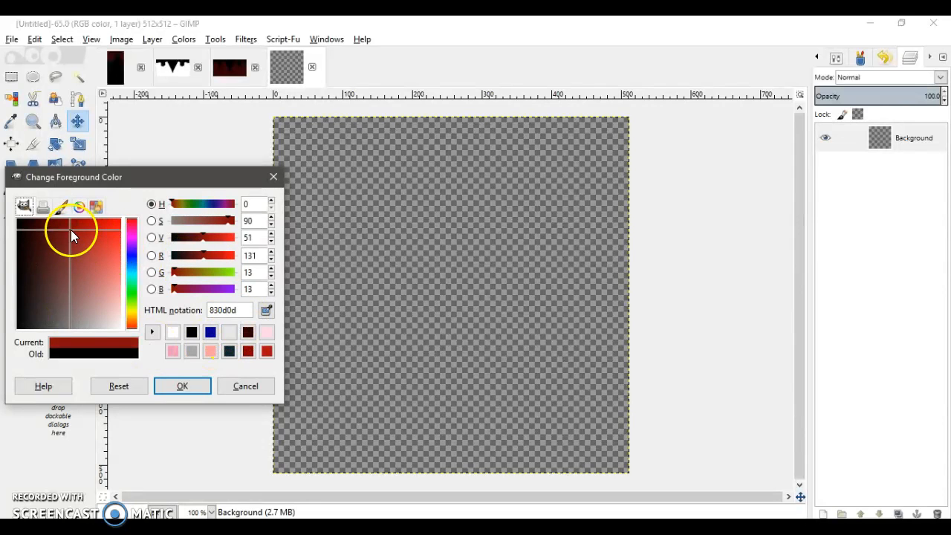
left_click(160, 388)
left_click_drag(41, 279, 494, 295)
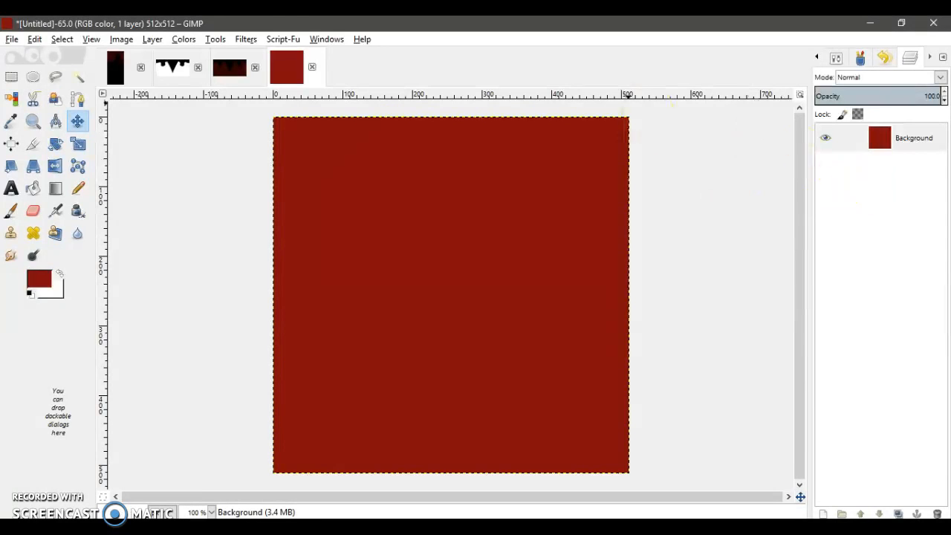
- Start the RGB Noise filter on the red Background layer and turn on Independent RGB
left_click(247, 39)
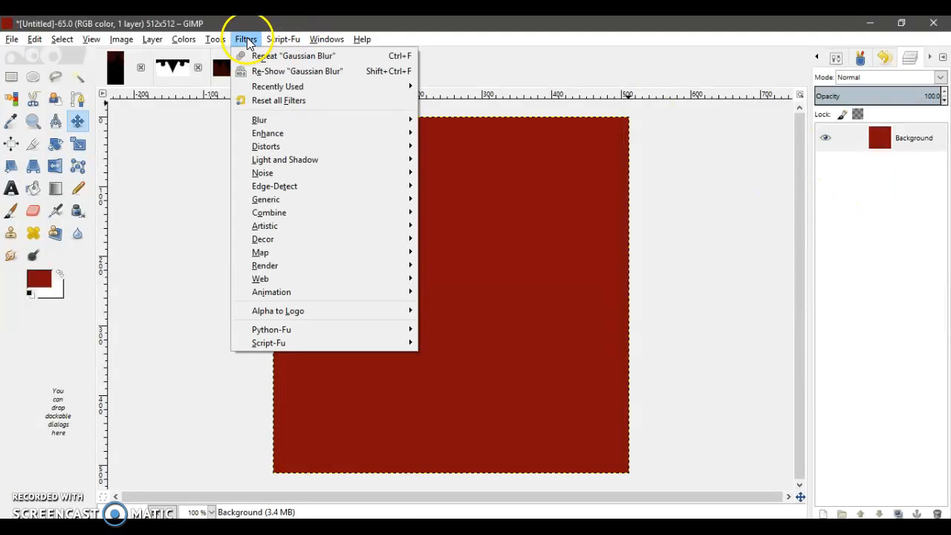
mouse_move(265, 179)
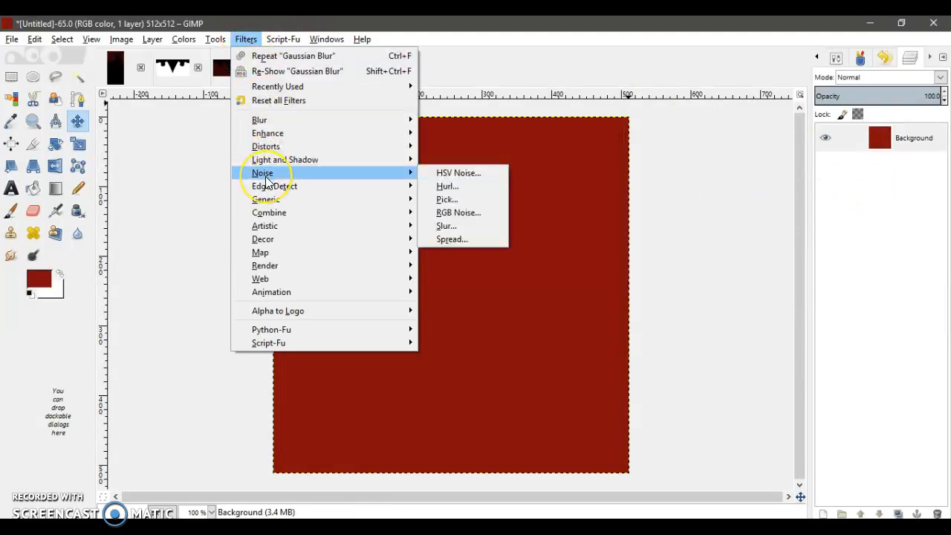
left_click(260, 175)
left_click(451, 212)
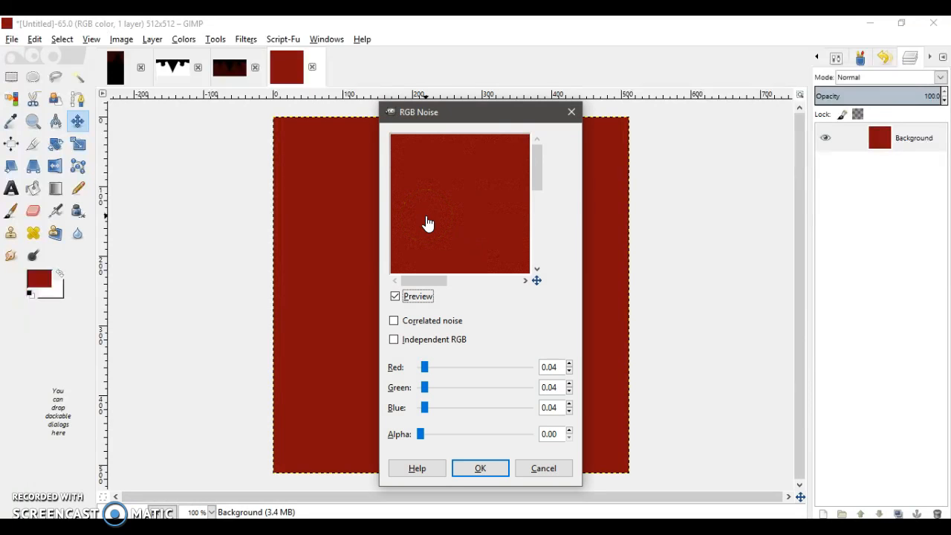
left_click(394, 339)
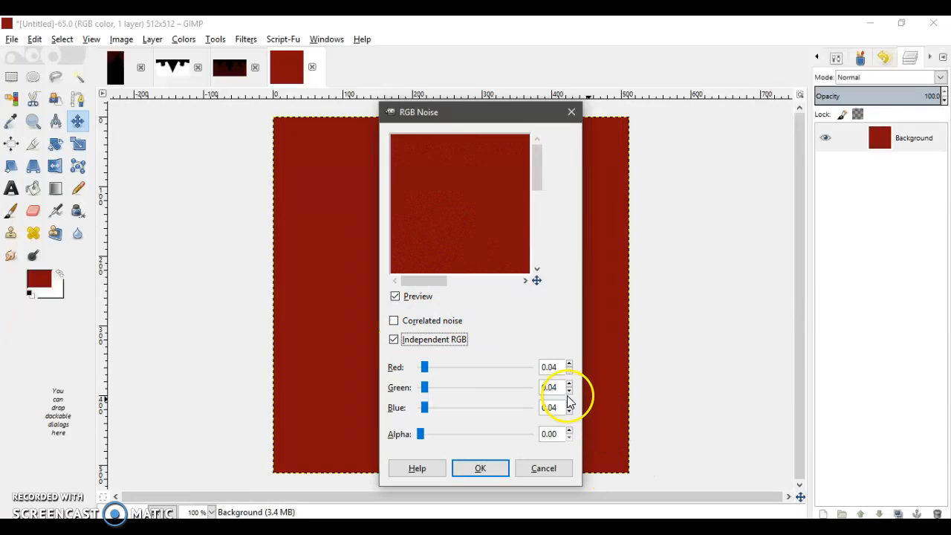
- Set the Red, Green and Blue noise to 0.20 and apply it with Independent RGB turned off
left_click_drag(571, 385, 570, 364)
left_click(570, 364)
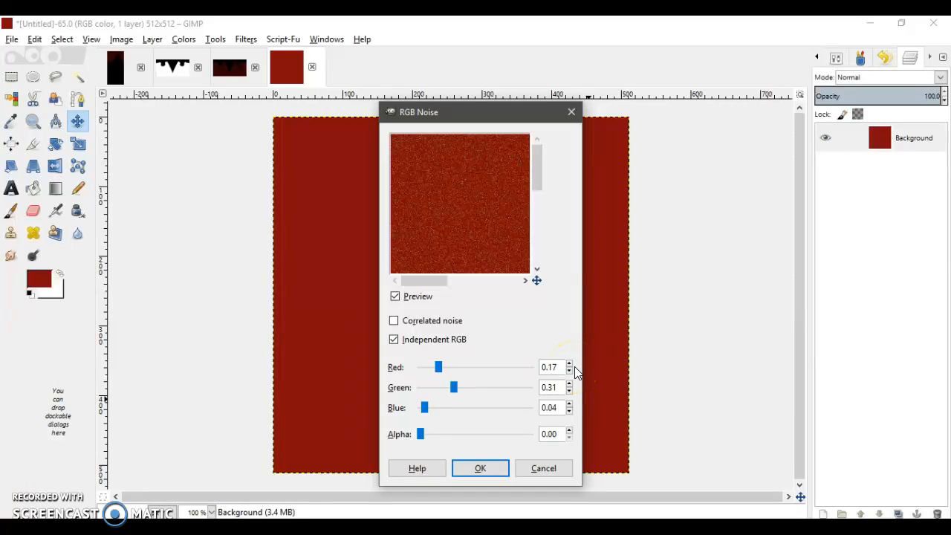
left_click(570, 365)
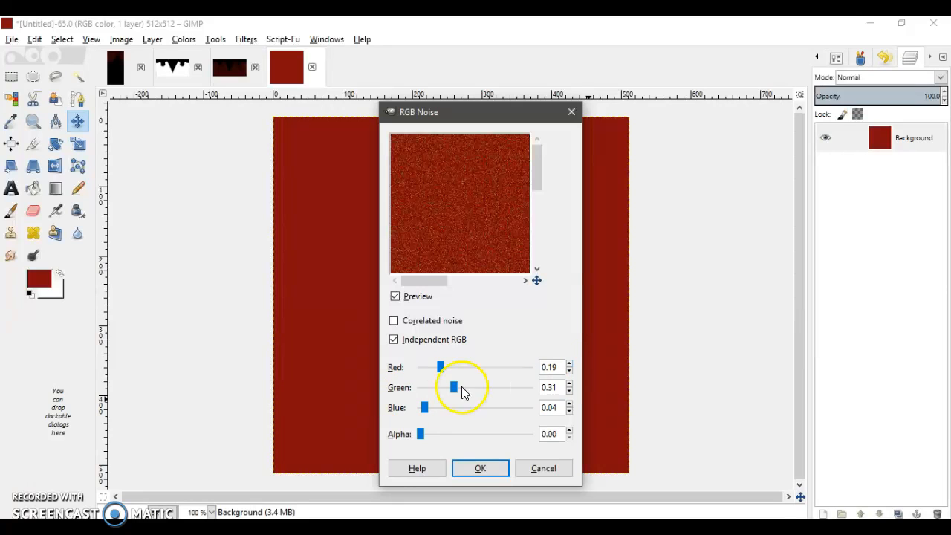
left_click_drag(455, 388, 446, 396)
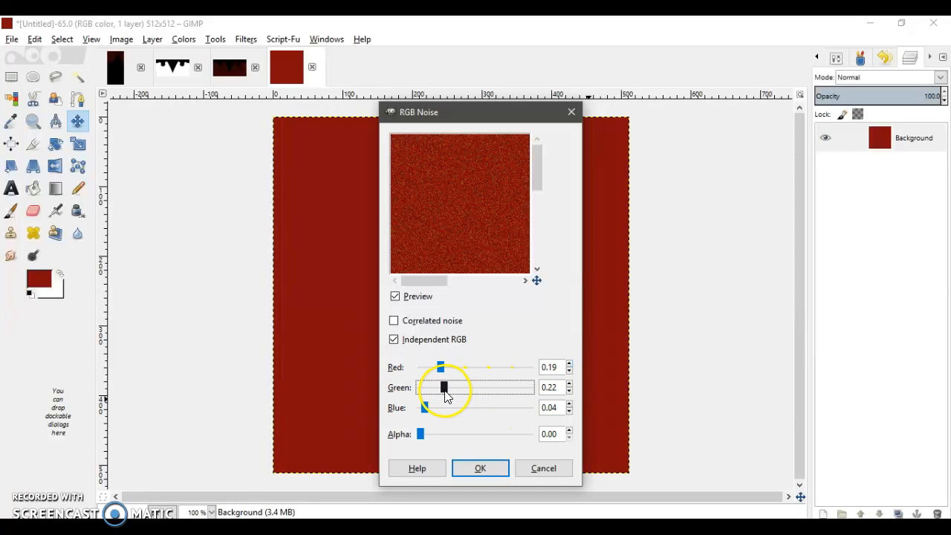
left_click(570, 364)
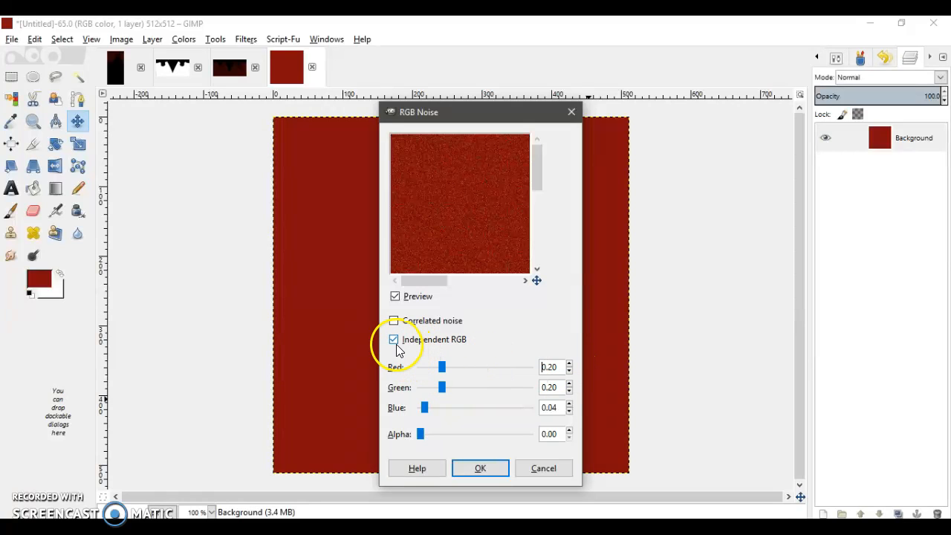
left_click_drag(424, 410, 440, 419)
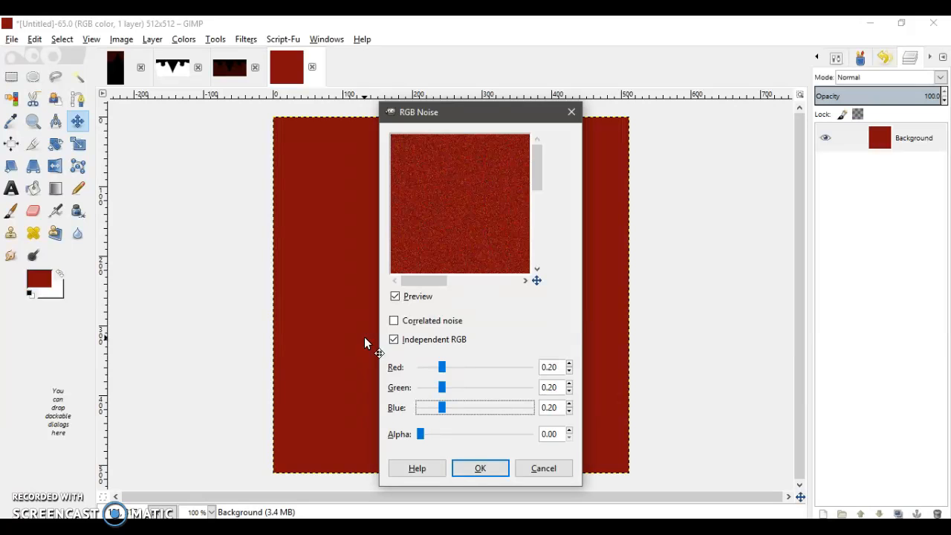
left_click(398, 341)
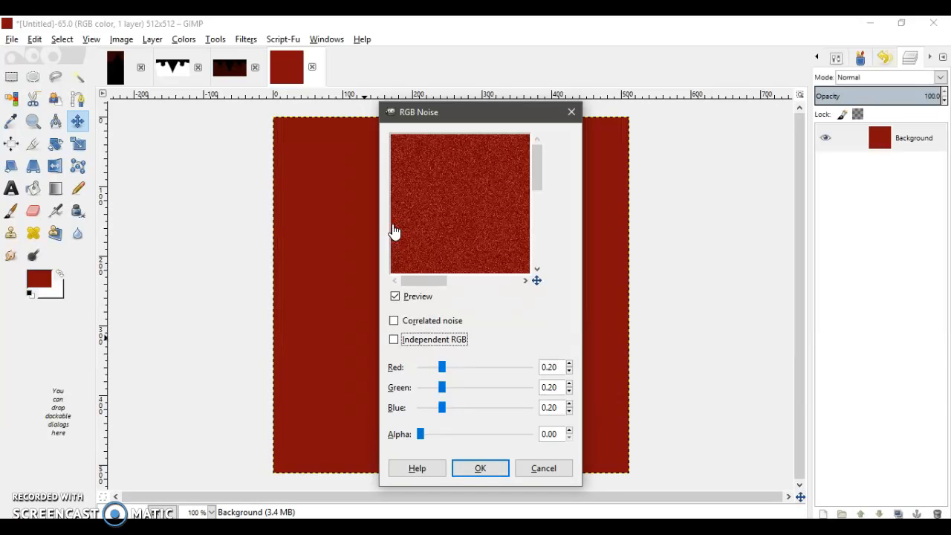
left_click(480, 468)
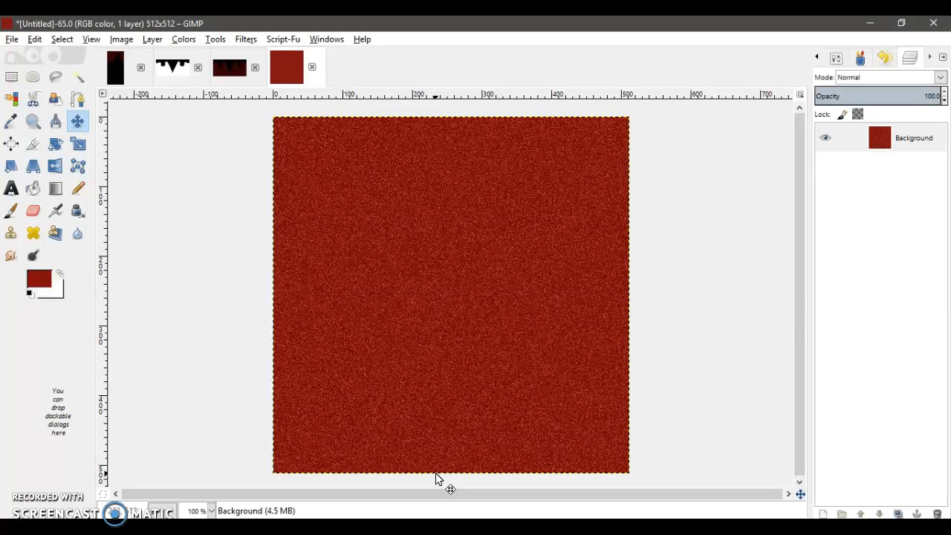
- Undo the RGB noise on the red layer and repeat the filter with the same settings
left_click(34, 39)
left_click(47, 56)
left_click(282, 39)
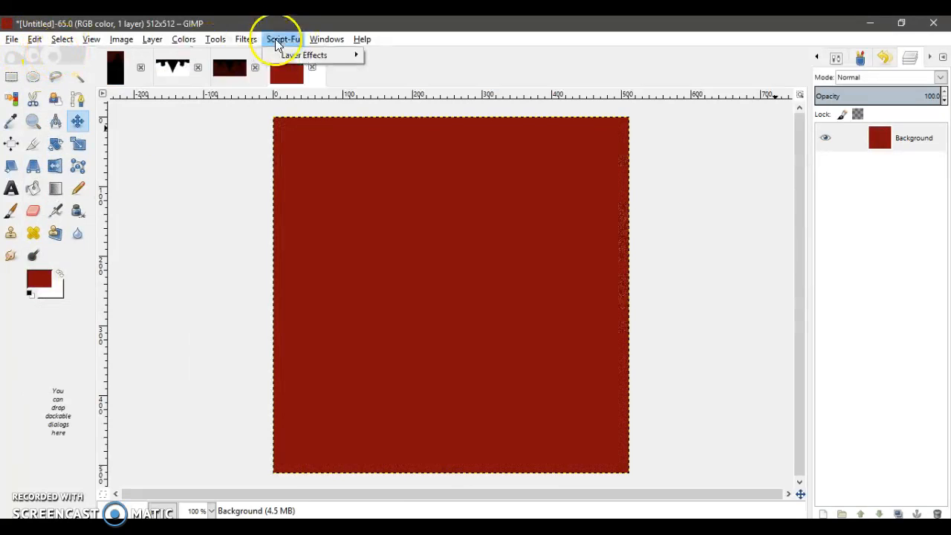
left_click(253, 56)
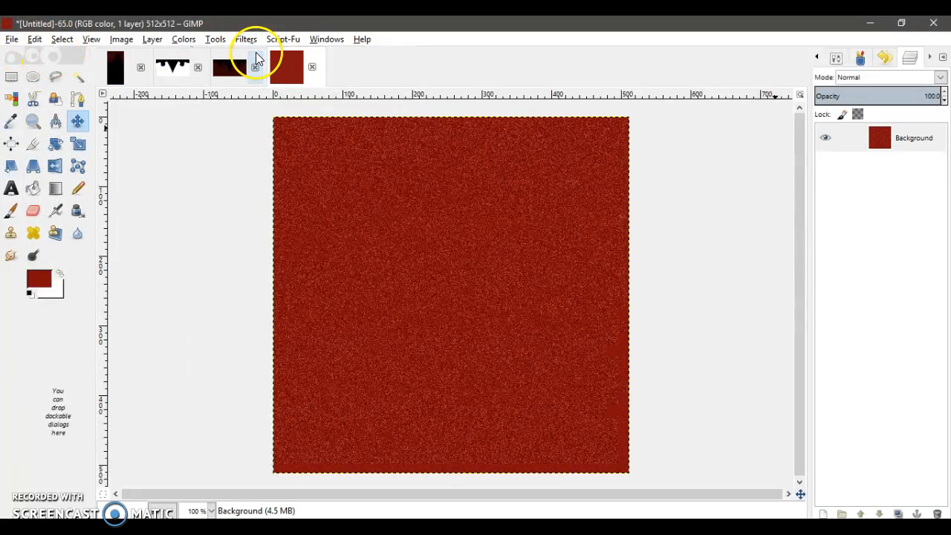
- Undo the repeated RGB noise and bring the filter's settings back up for the red layer
left_click(34, 38)
left_click(47, 56)
left_click(245, 39)
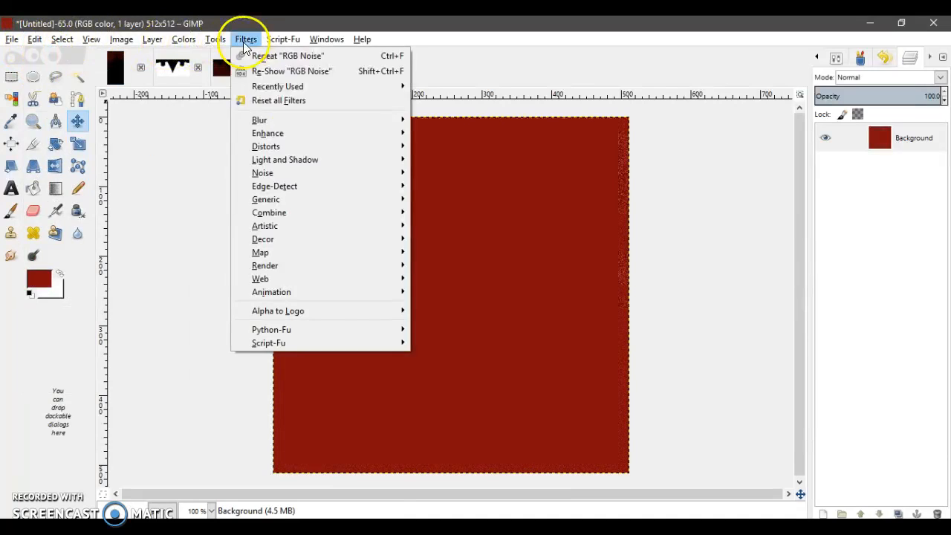
left_click(256, 71)
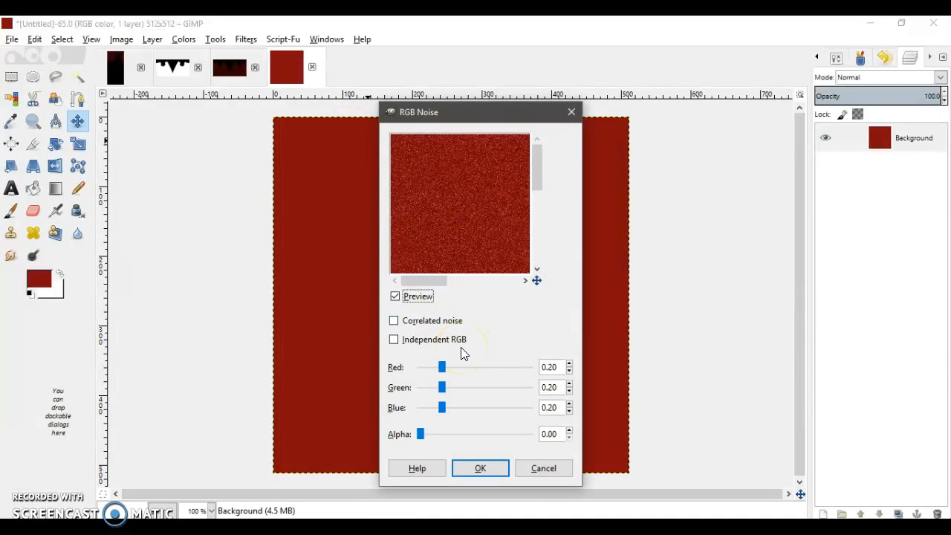
- Look at the bodysuit bottoms image and the other dark red image, and return to the plain red image
left_click(113, 67)
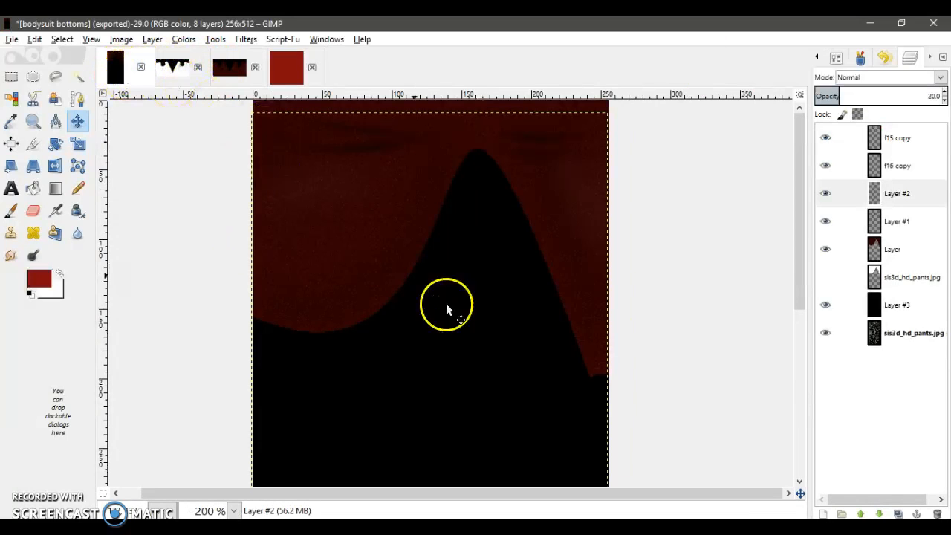
left_click(225, 70)
left_click(285, 78)
- Apply RGB Noise to the red layer with Red, Green and Blue all set to 0.04
left_click(246, 39)
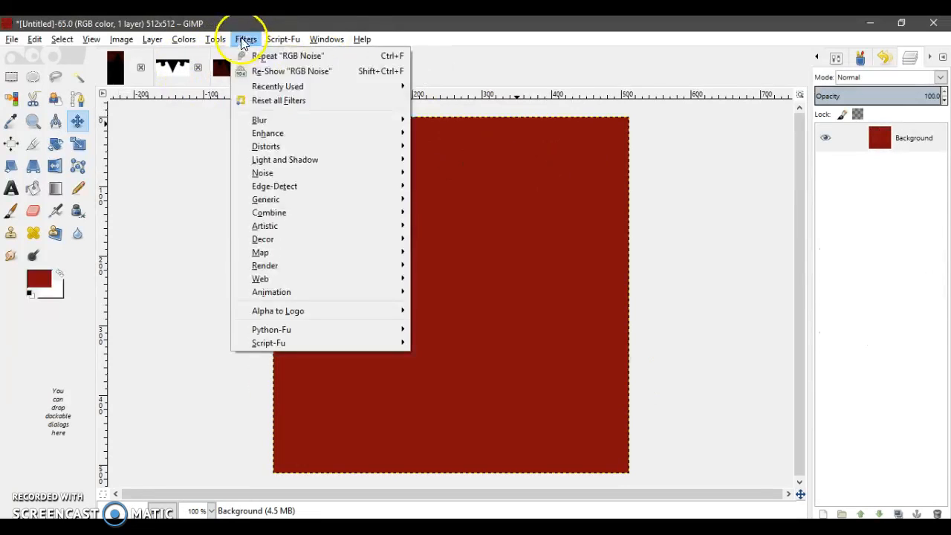
left_click(278, 71)
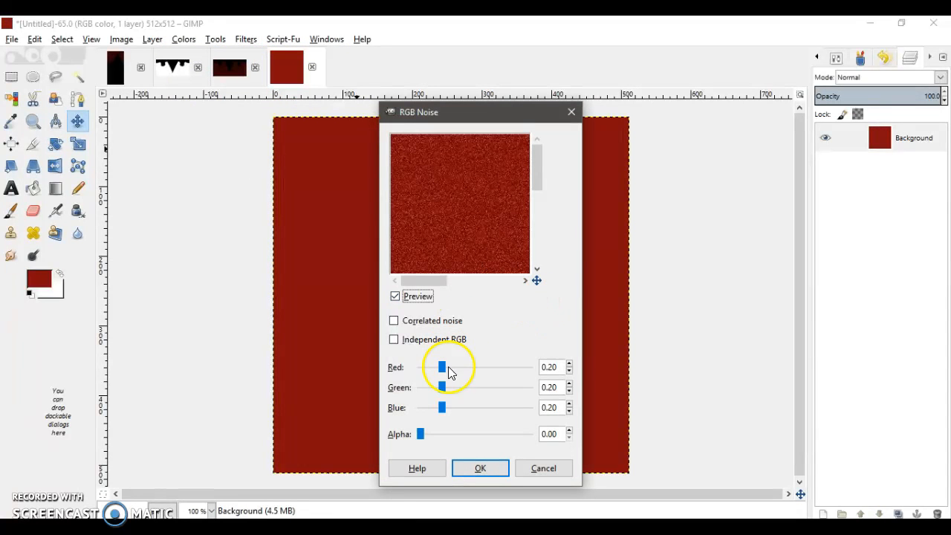
left_click_drag(570, 391, 571, 390)
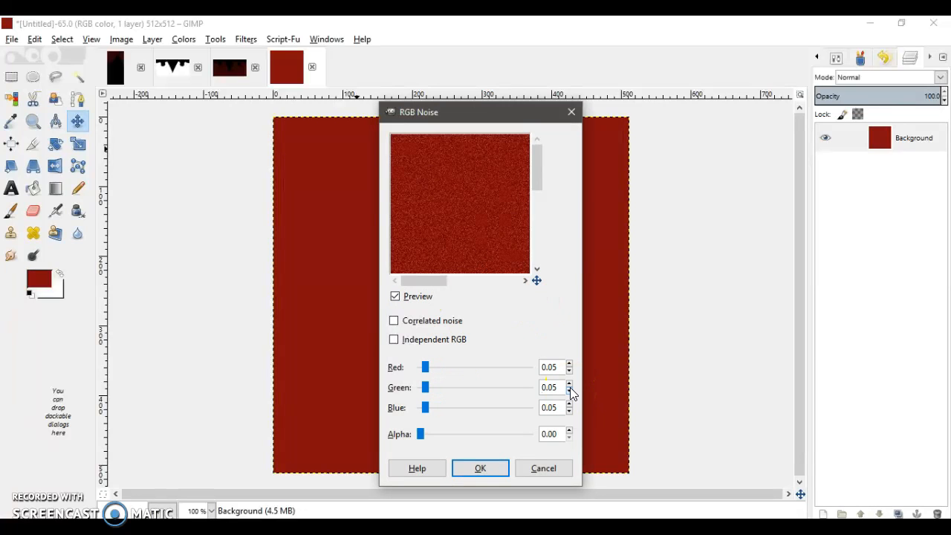
left_click(570, 391)
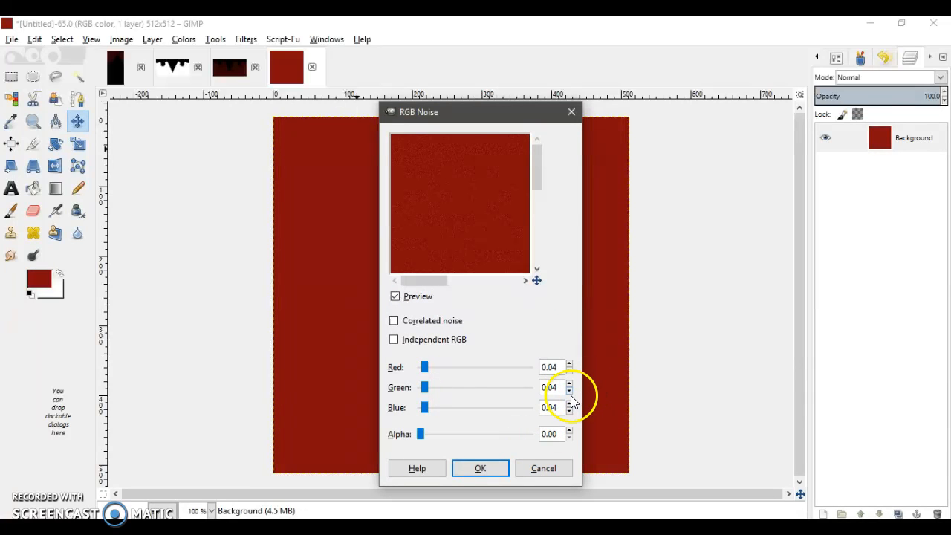
left_click(482, 469)
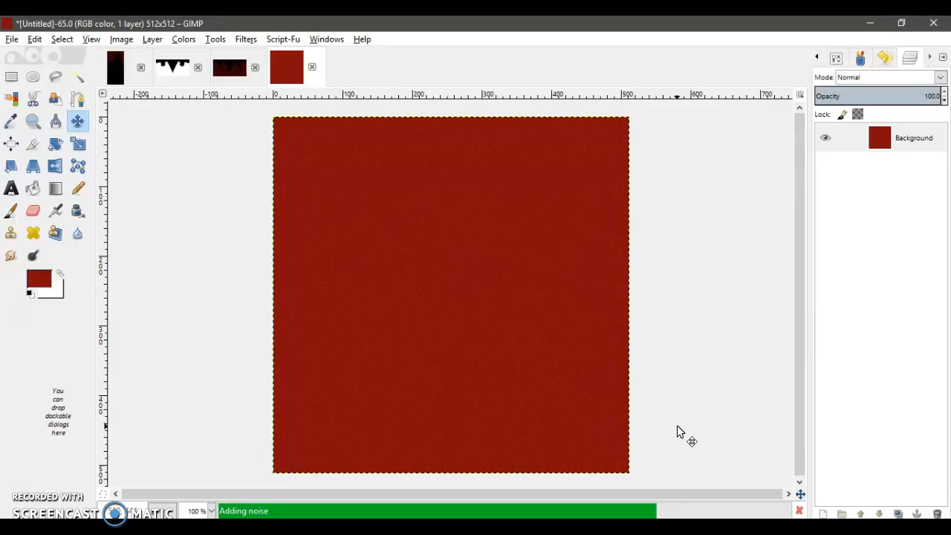
- Dismiss the reopened RGB Noise settings and undo the last noise applied to the red layer
key("ctrl+shift+f")
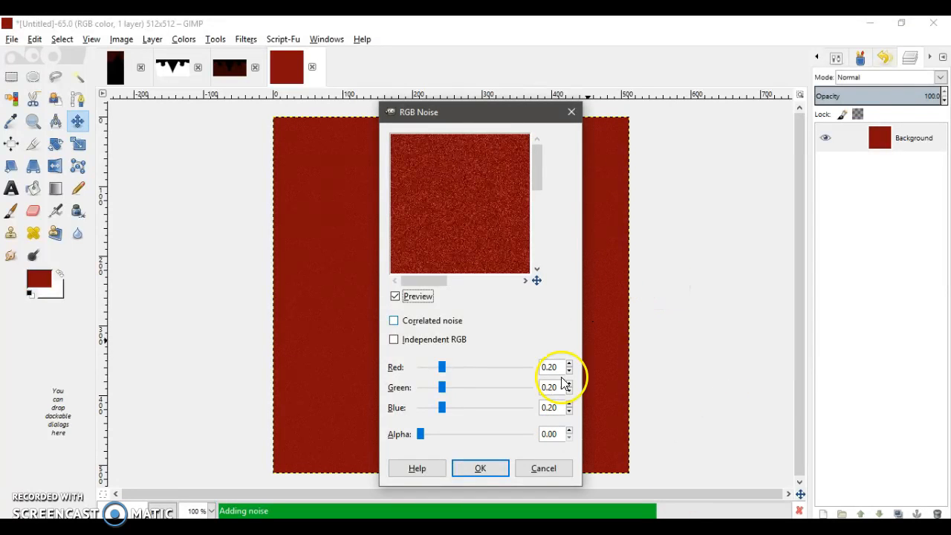
left_click(572, 111)
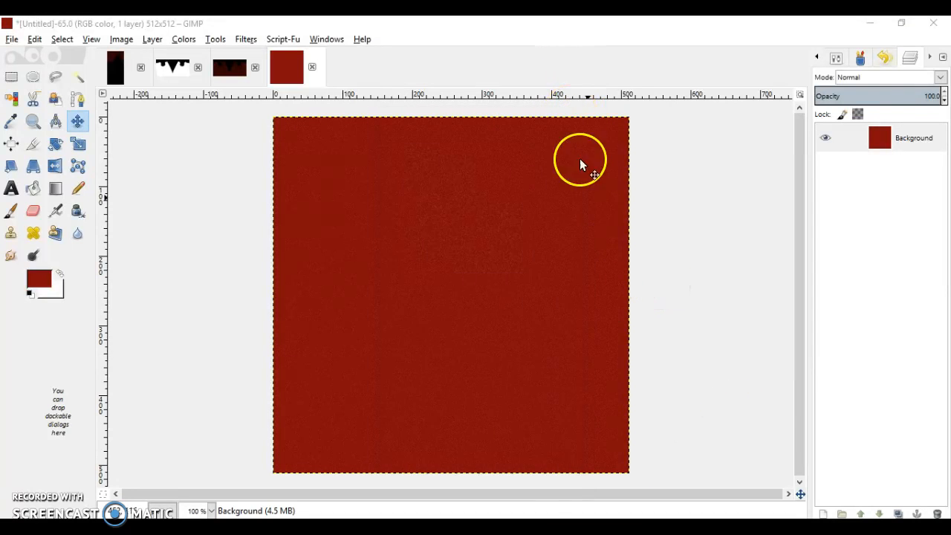
left_click(34, 38)
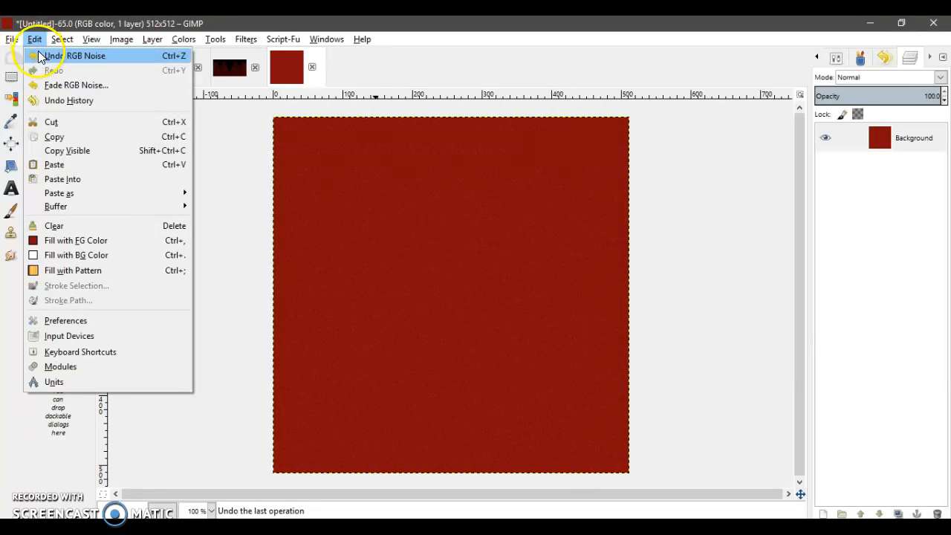
left_click(39, 57)
- Add a new transparent layer above the Background and name it "button"
left_click(822, 513)
left_click(811, 496)
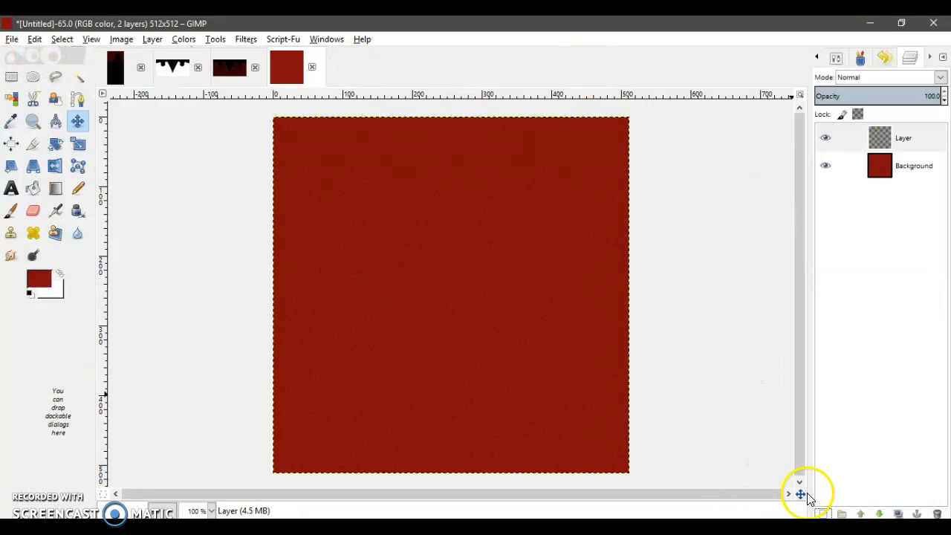
right_click(911, 135)
left_click(854, 146)
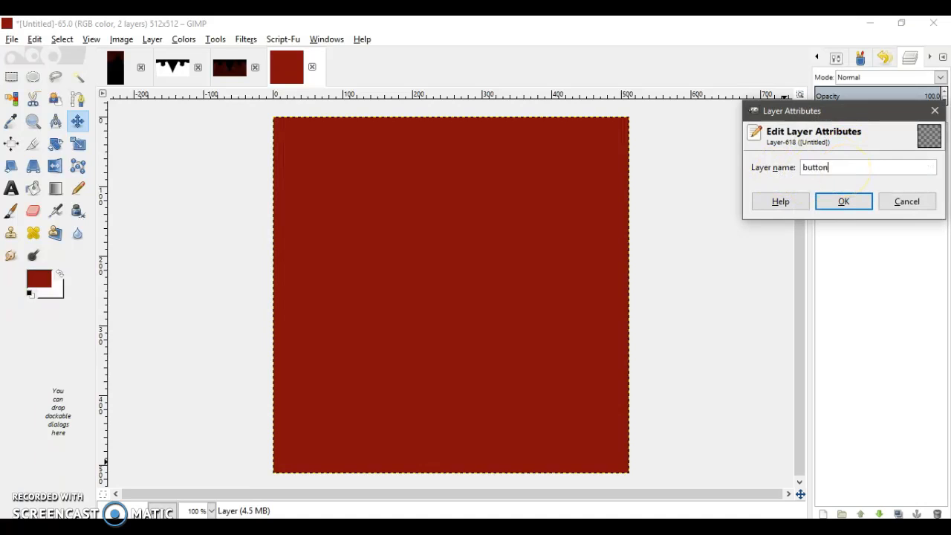
left_click(843, 201)
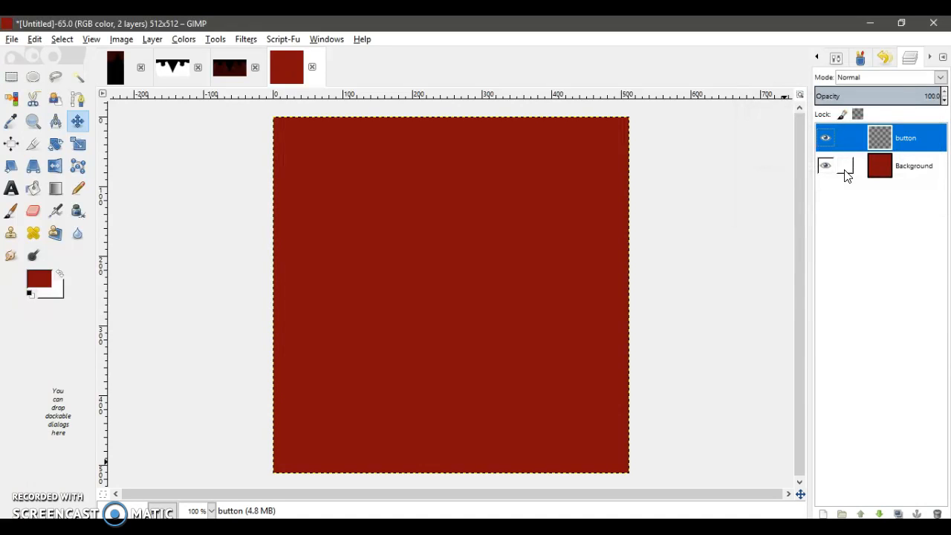
- Set white as foreground and black as background, and draw a nearly circular selection about 100 by 90 px in the canvas's upper-left area
left_click(30, 293)
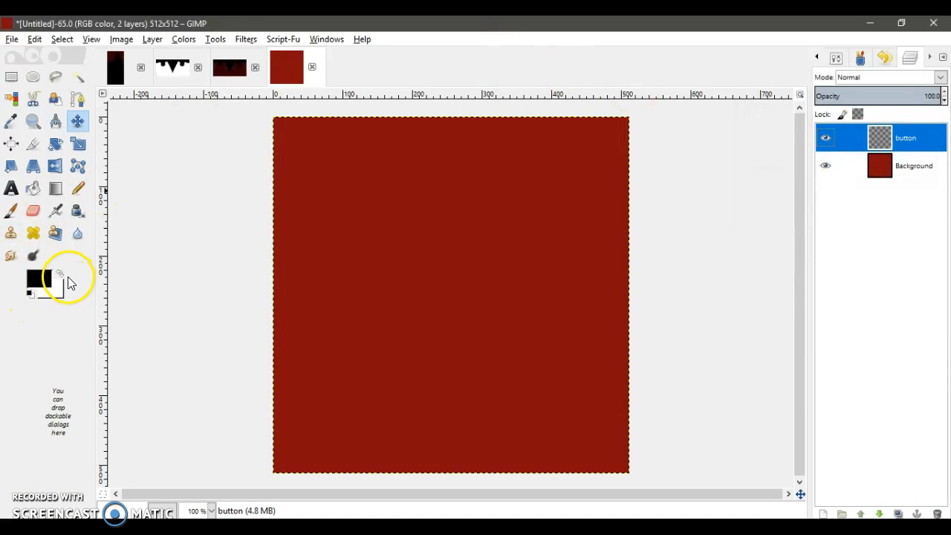
left_click(59, 275)
left_click(32, 76)
left_click_drag(332, 151, 401, 214)
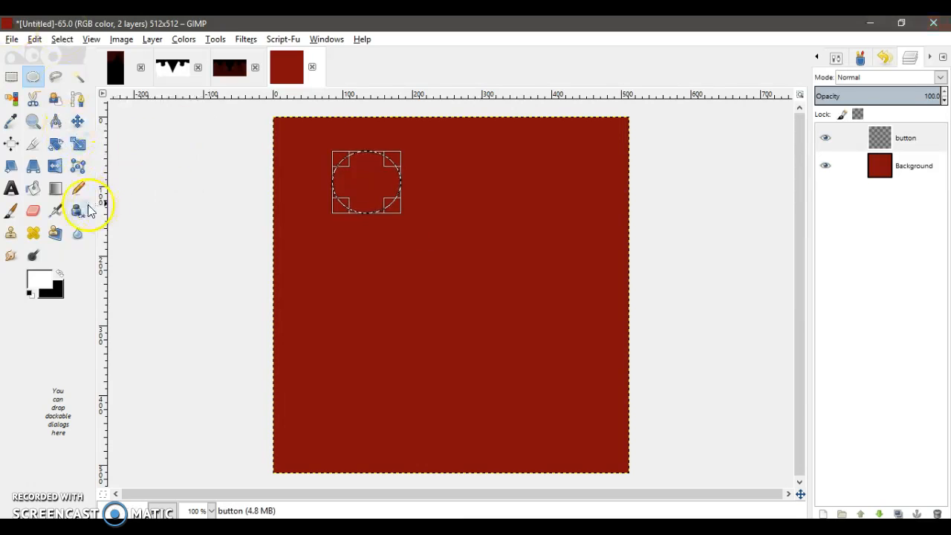
- Fill the circular selection on the button layer with a horizontal linear blend using the Rounded edge gradient
left_click(56, 188)
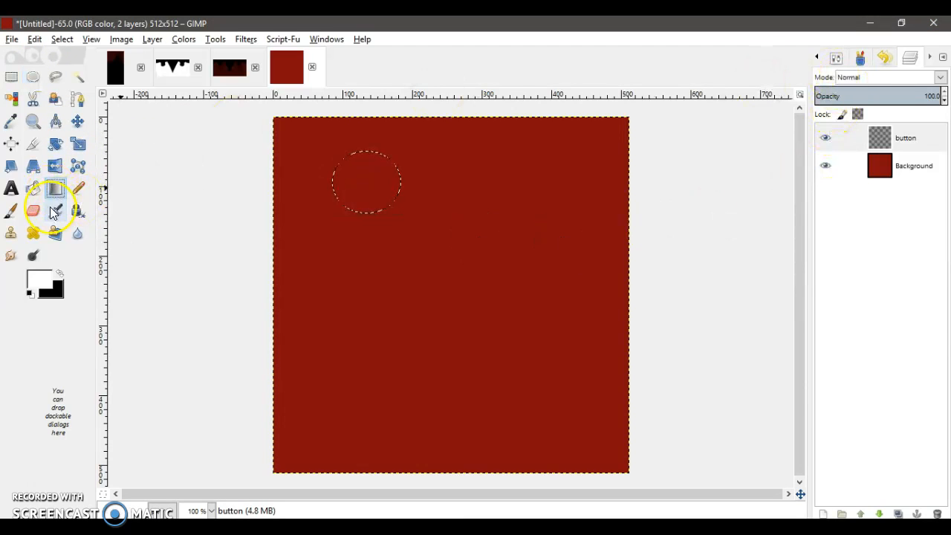
left_click(836, 58)
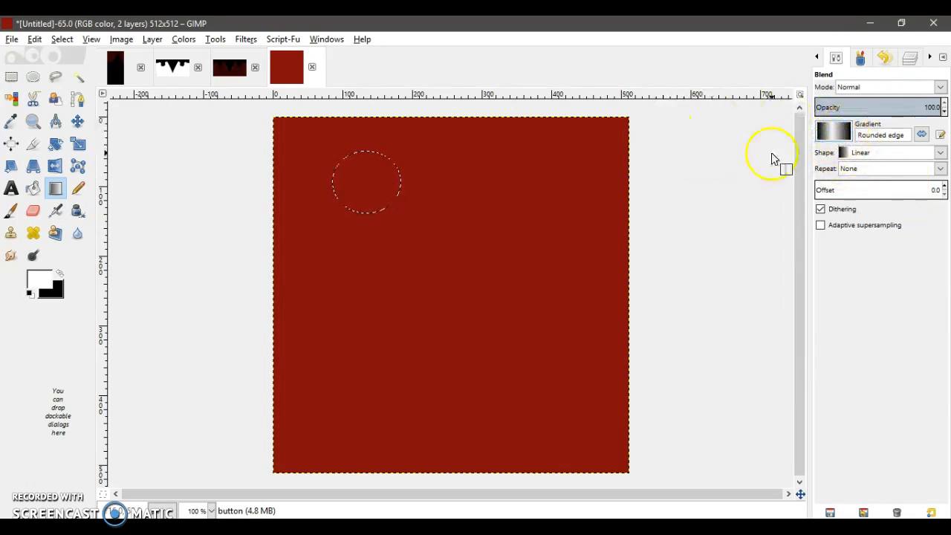
left_click(834, 133)
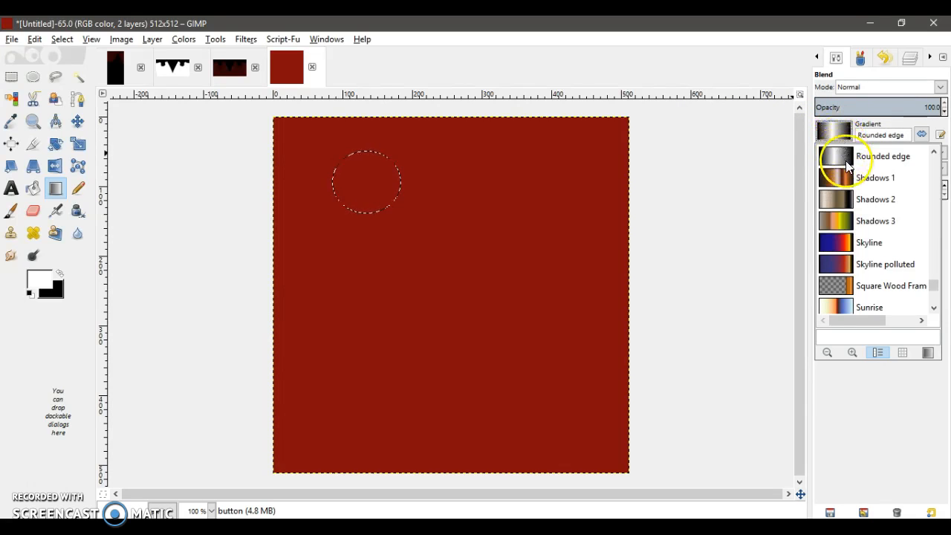
left_click(331, 181)
left_click_drag(401, 182, 331, 179)
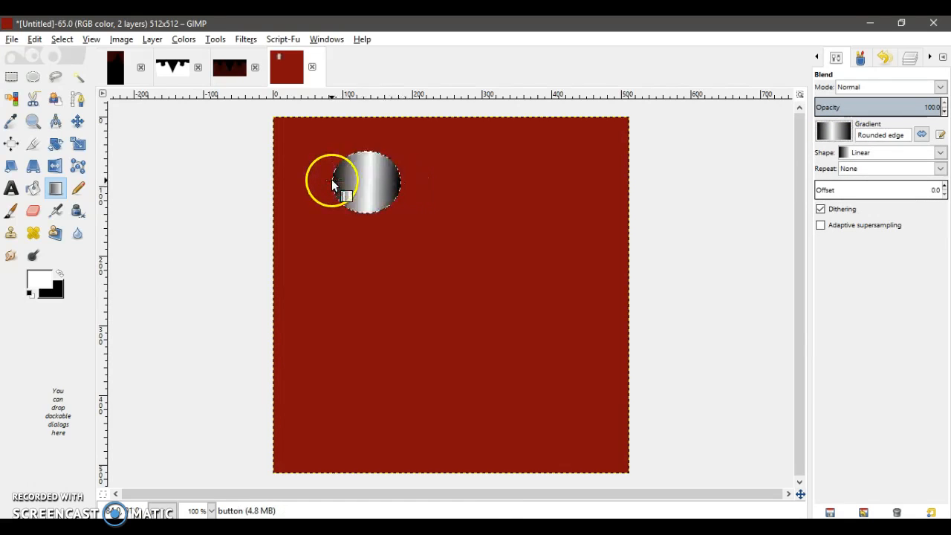
- Refill the circular selection with a vertical Rounded edge linear blend and clear the selection
left_click_drag(364, 152, 368, 213)
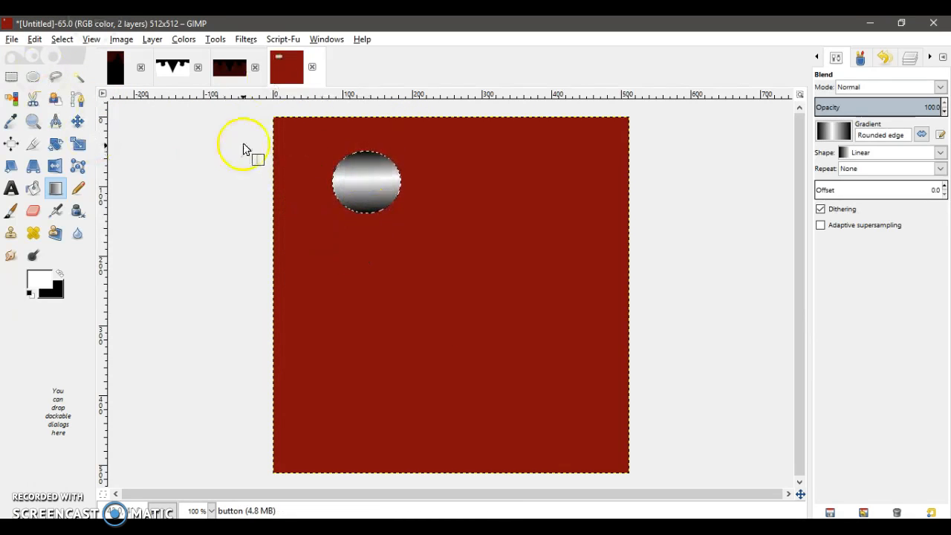
left_click(63, 40)
left_click(80, 74)
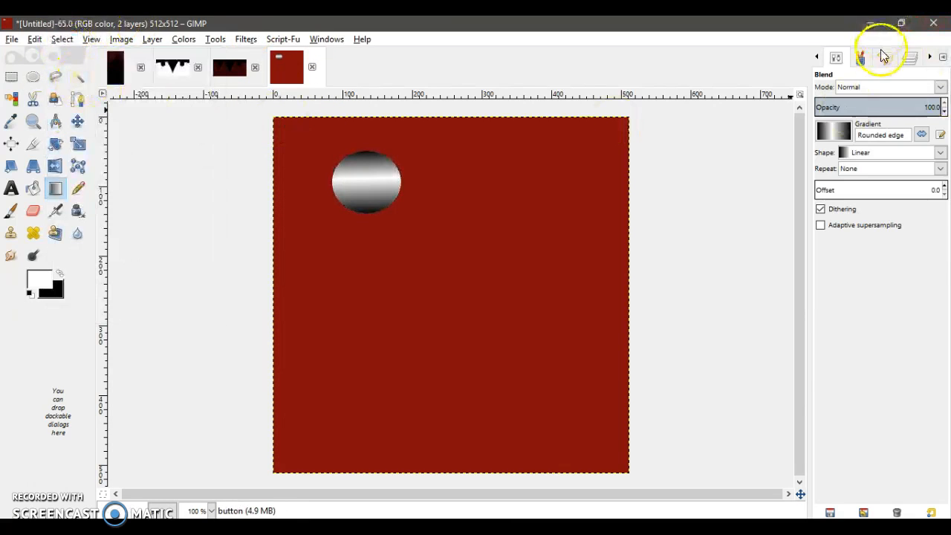
- Apply the Add Bevel filter to the button layer with thickness 5 and Work on copy turned off
left_click(917, 62)
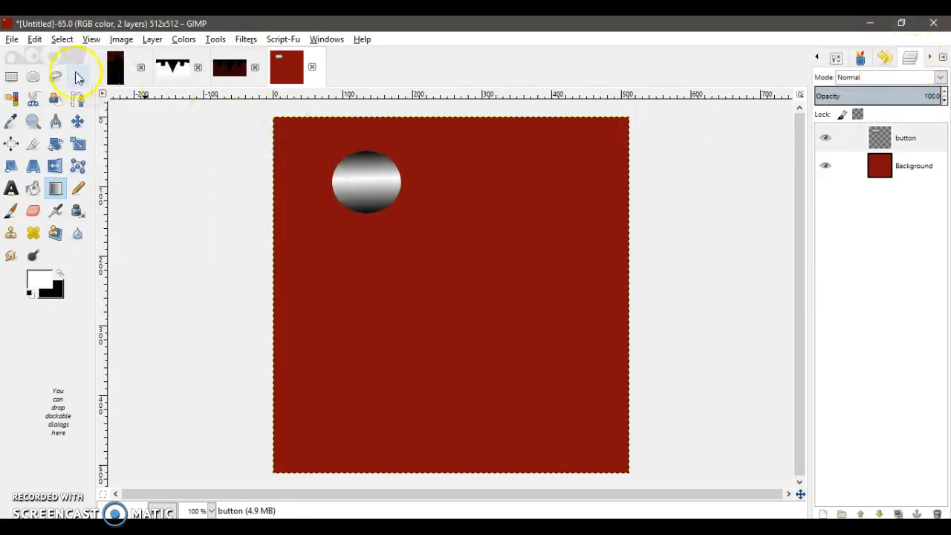
left_click(245, 40)
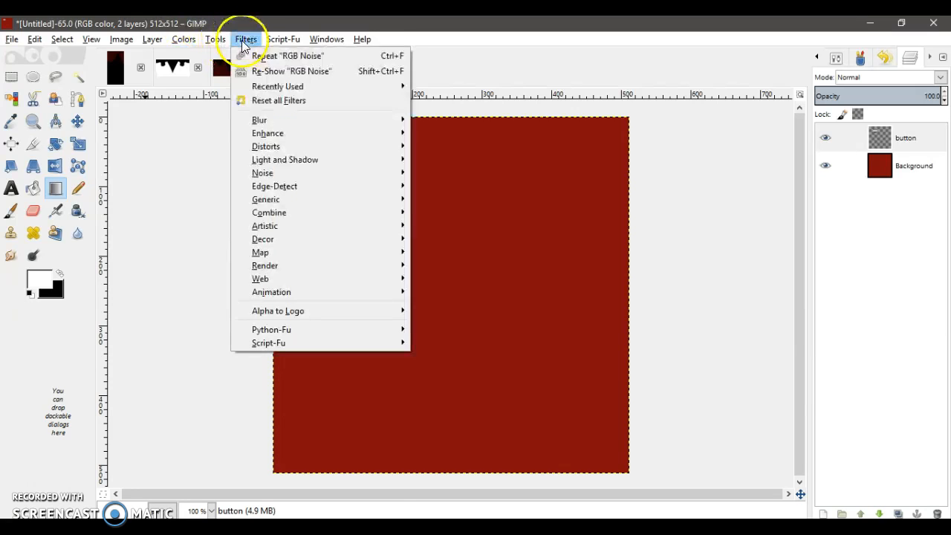
mouse_move(303, 241)
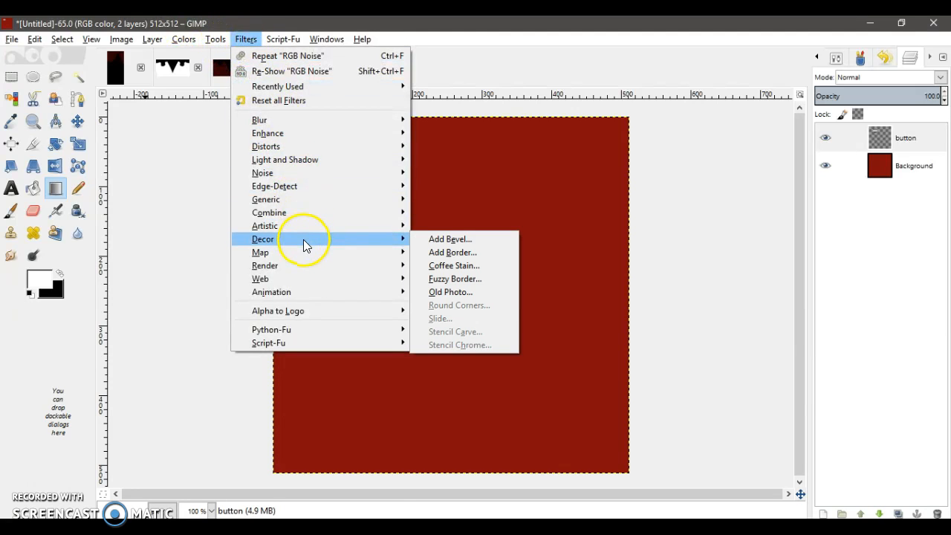
left_click(459, 240)
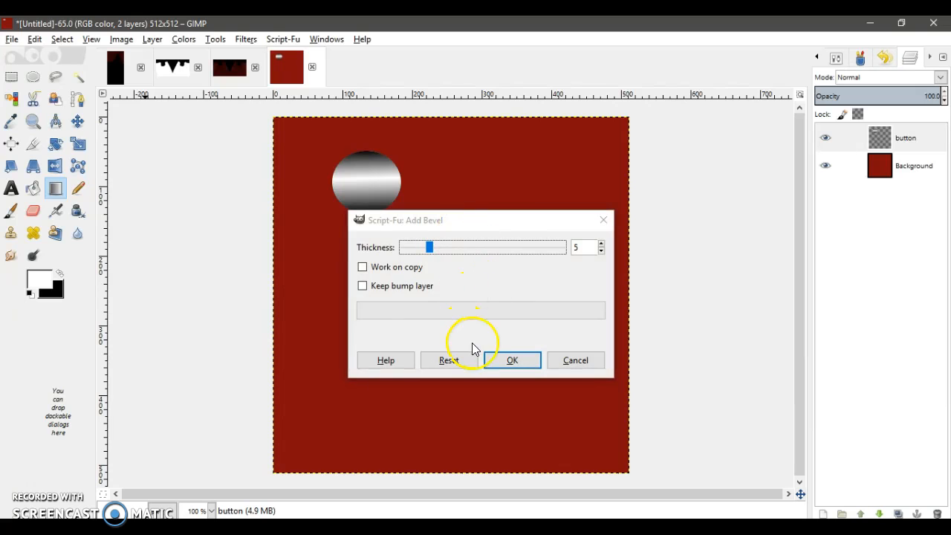
left_click(364, 271)
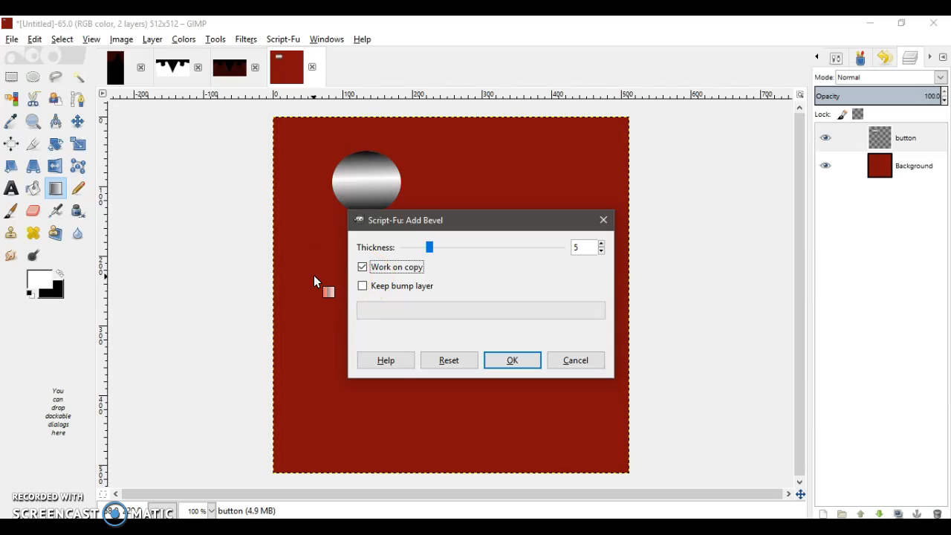
left_click_drag(313, 281, 356, 72)
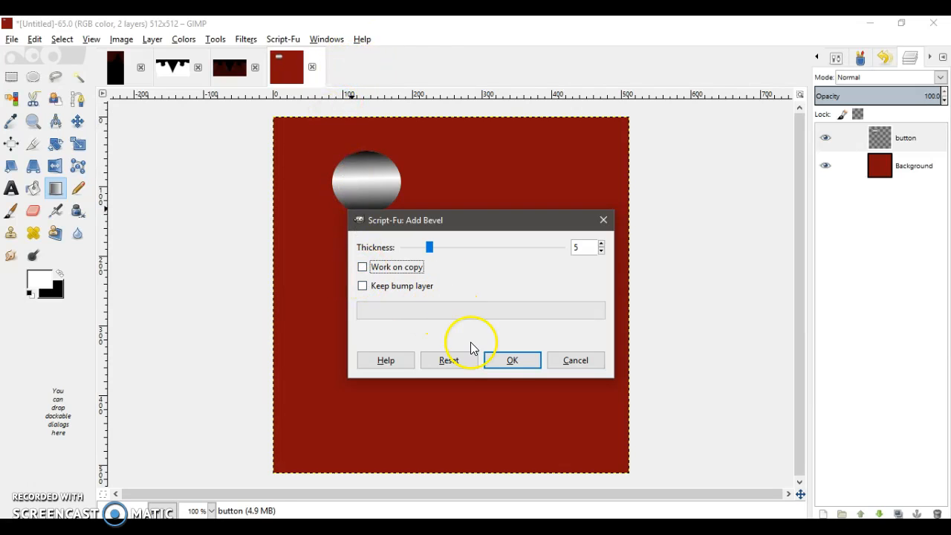
left_click(512, 360)
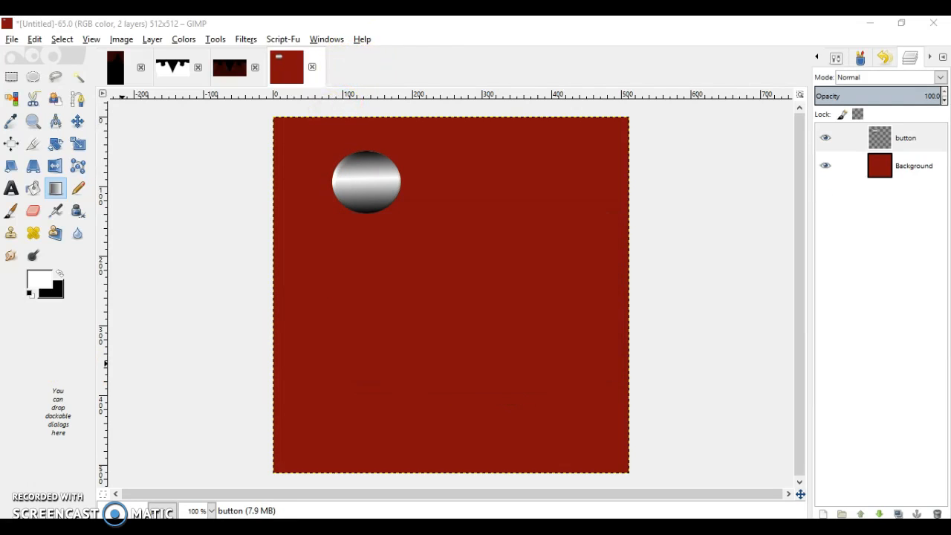
- Flip the button layer horizontally and back, repeating the Add Bevel filter after each flip
left_click(55, 166)
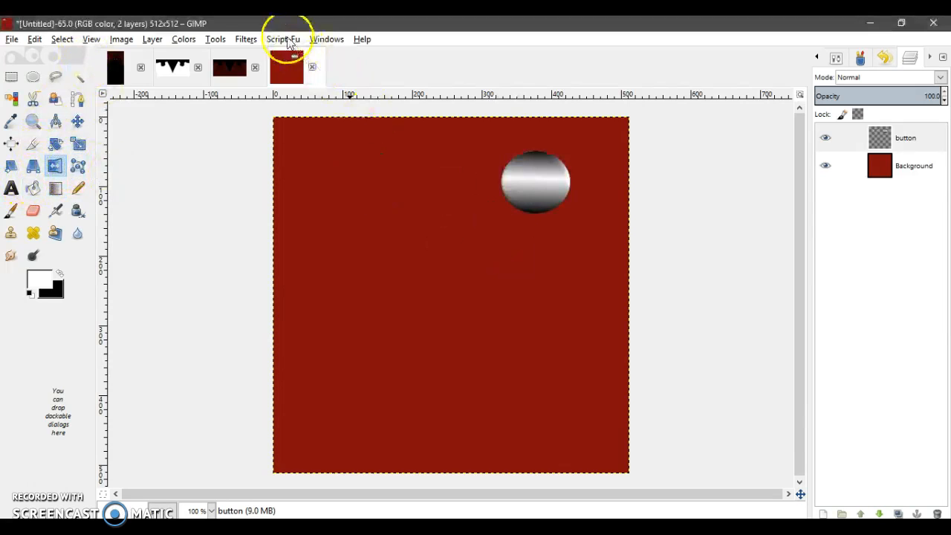
left_click(245, 40)
left_click(249, 56)
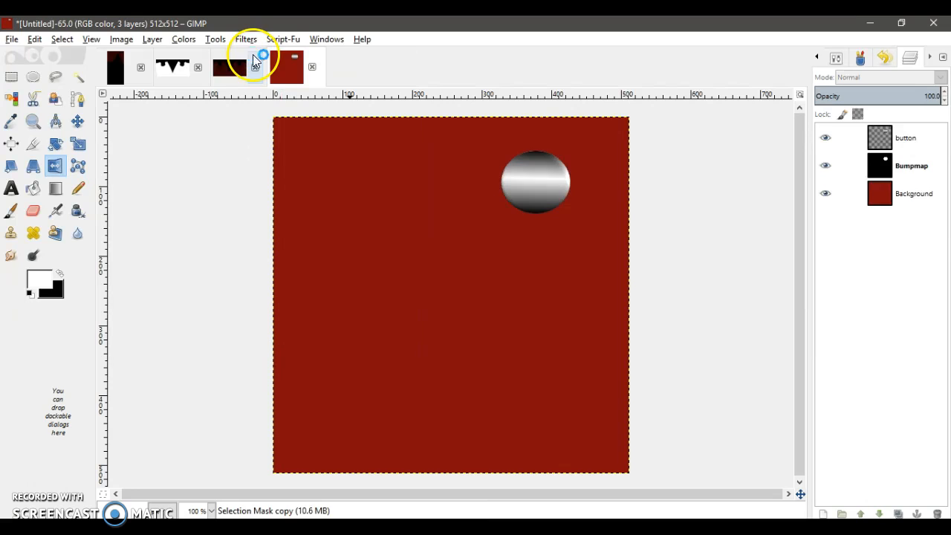
key("ctrl+z")
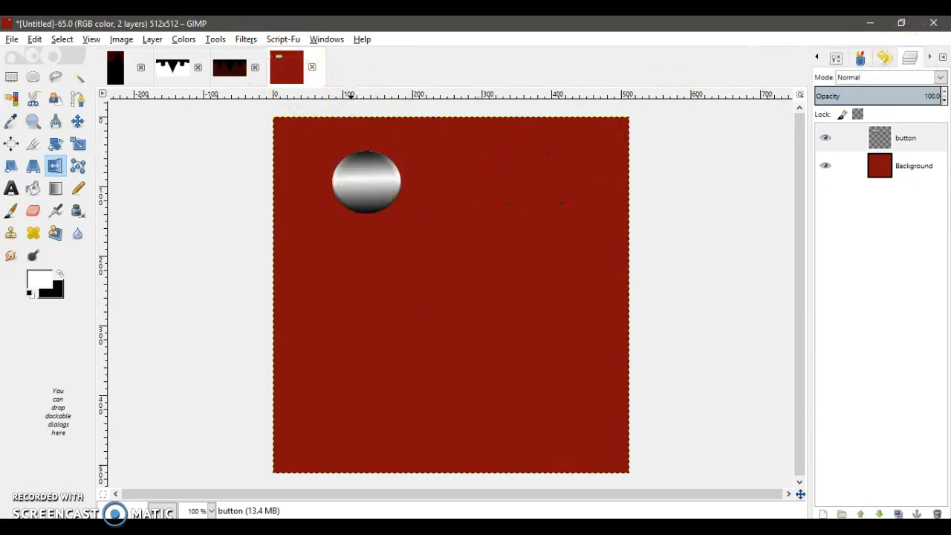
left_click(257, 41)
left_click(249, 56)
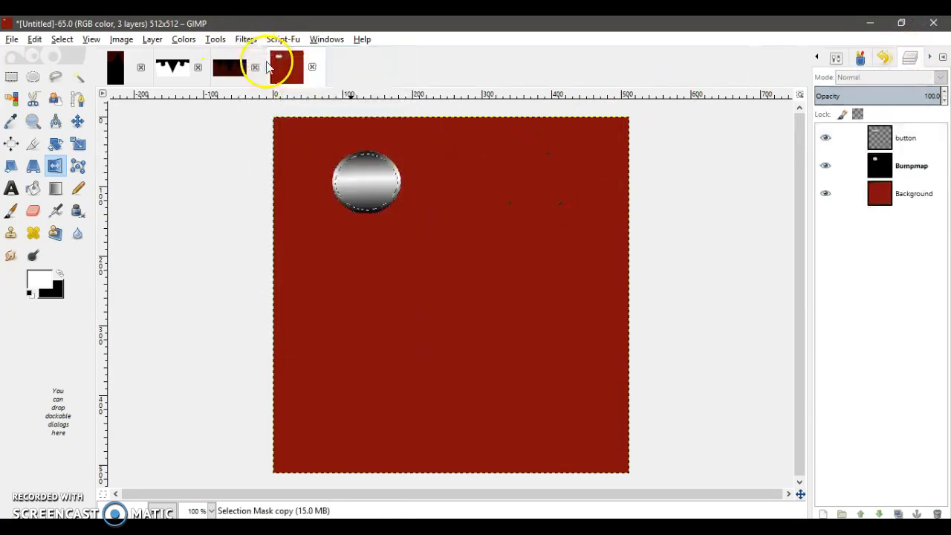
- Flip the button layer vertically, repeat the Add Bevel filter, and flip the layer back
left_click(860, 58)
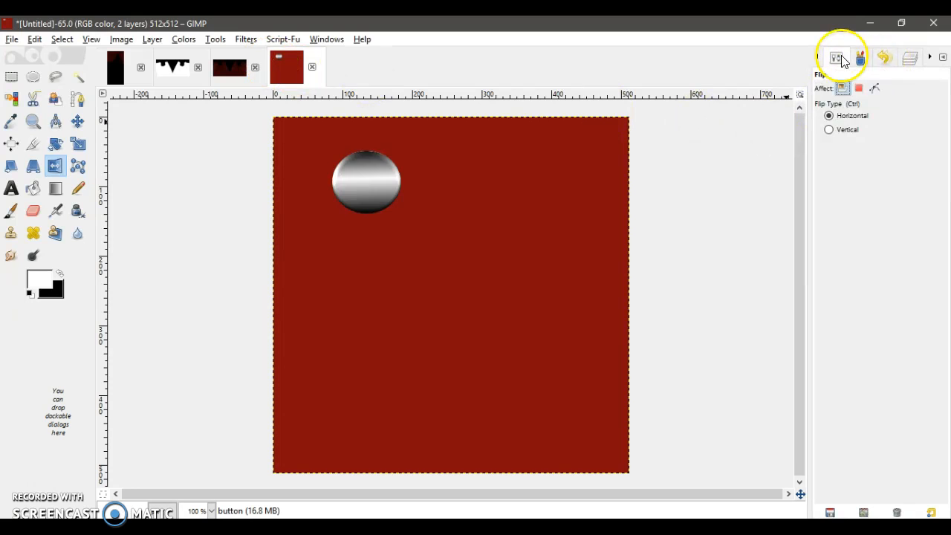
left_click(847, 130)
left_click(482, 281)
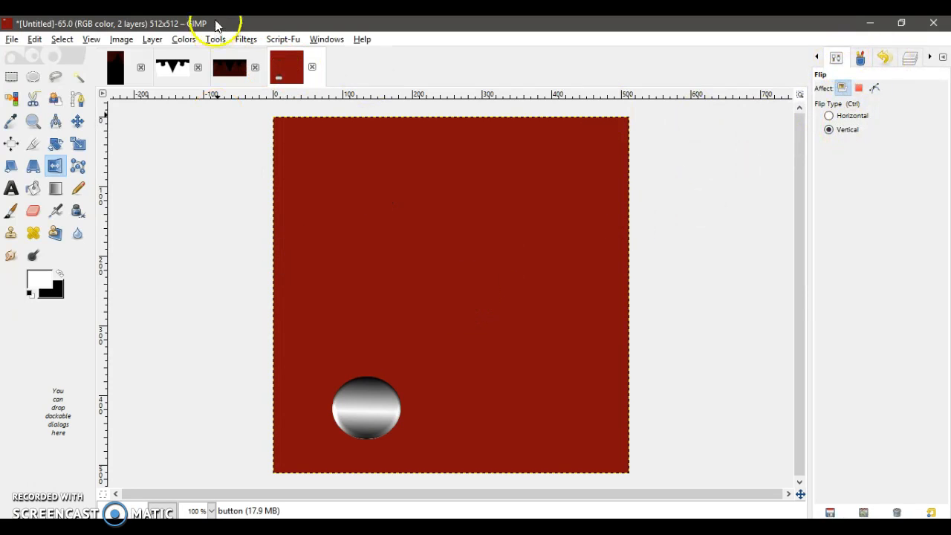
left_click(246, 38)
left_click(250, 56)
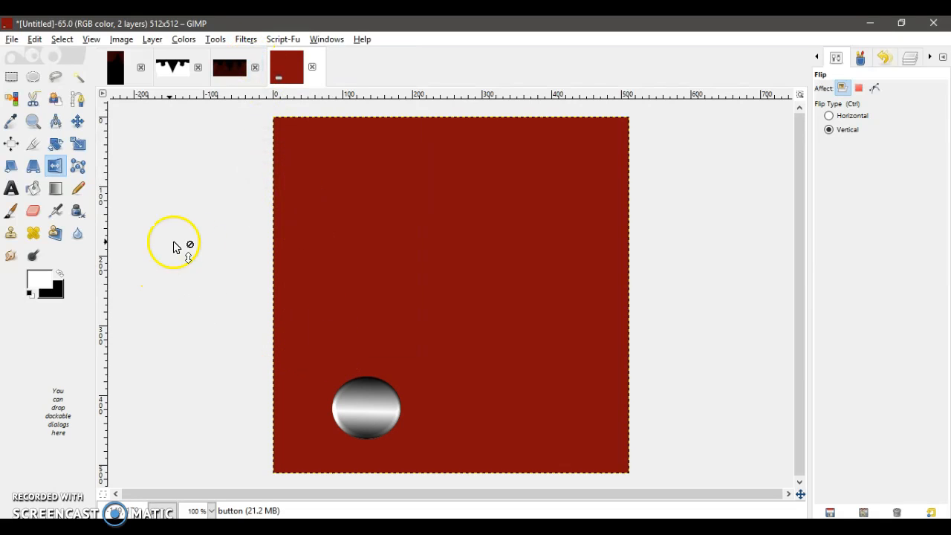
left_click(336, 222)
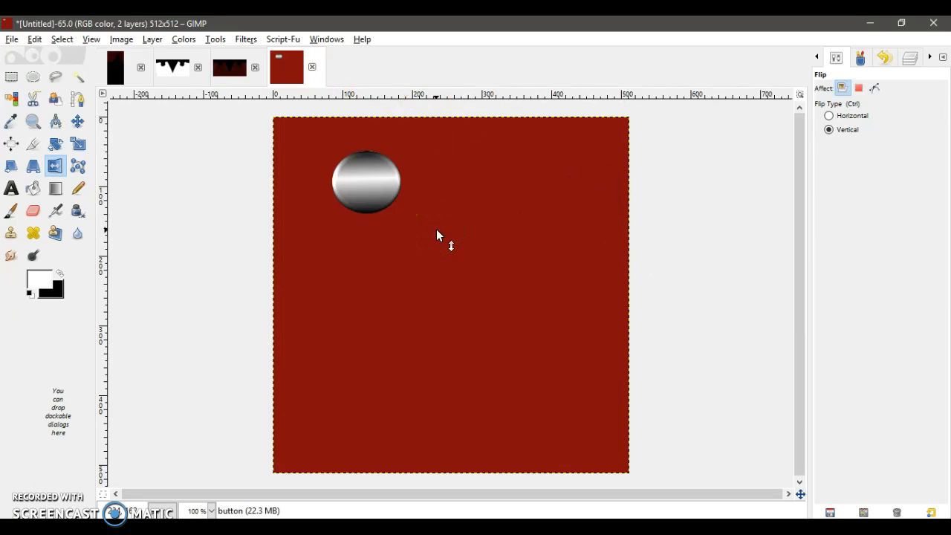
left_click(911, 60)
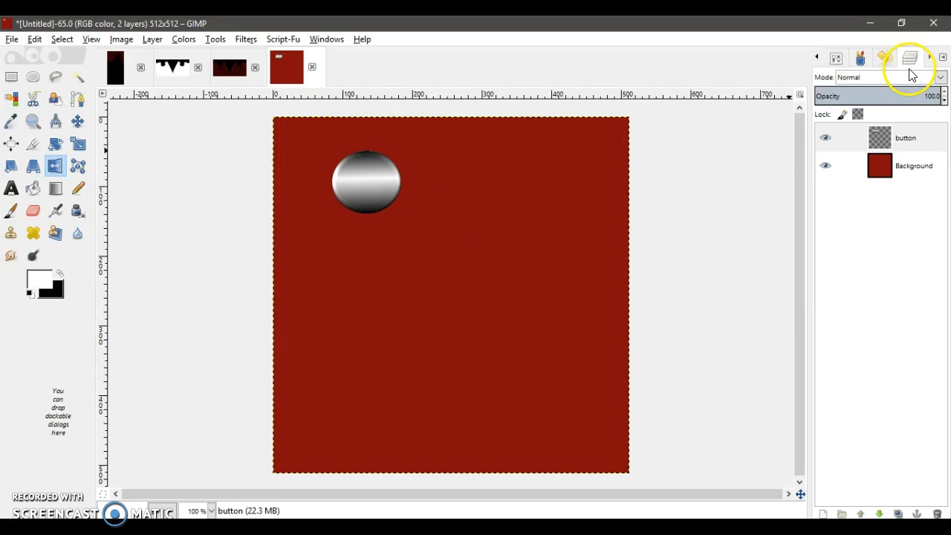
left_click(892, 139)
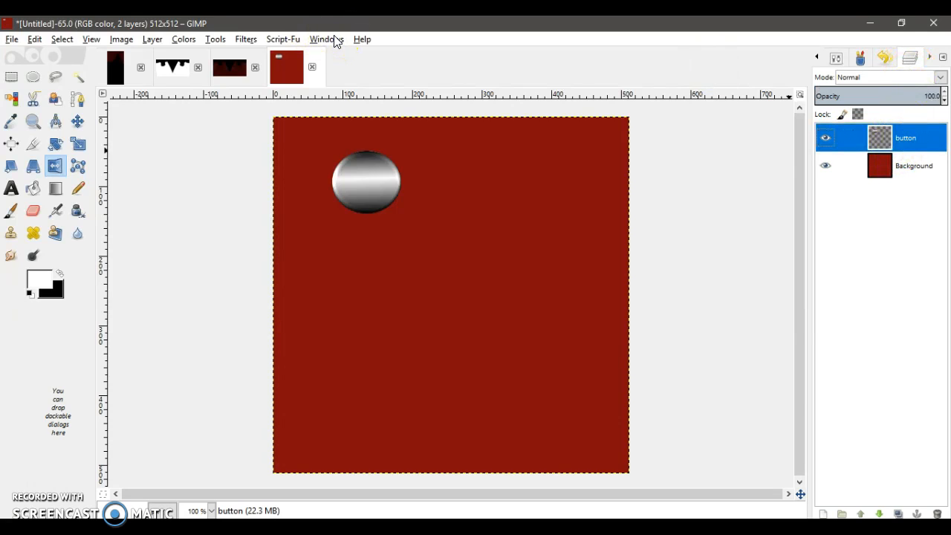
left_click_drag(356, 170, 341, 183)
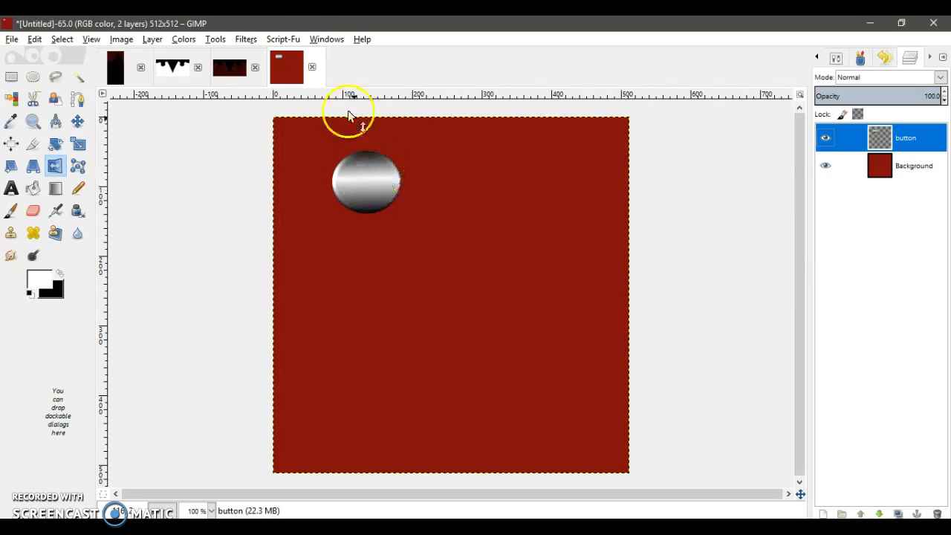
left_click(245, 39)
mouse_move(269, 36)
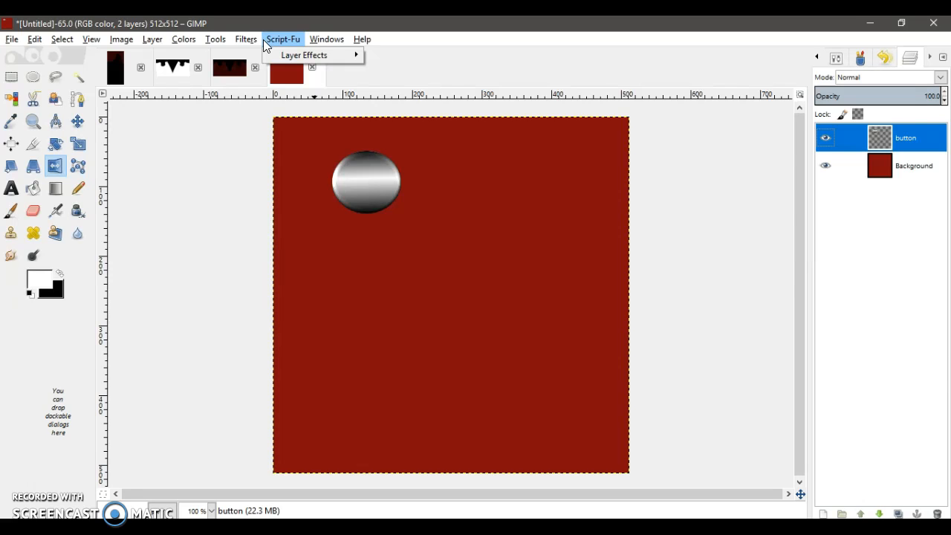
mouse_move(280, 54)
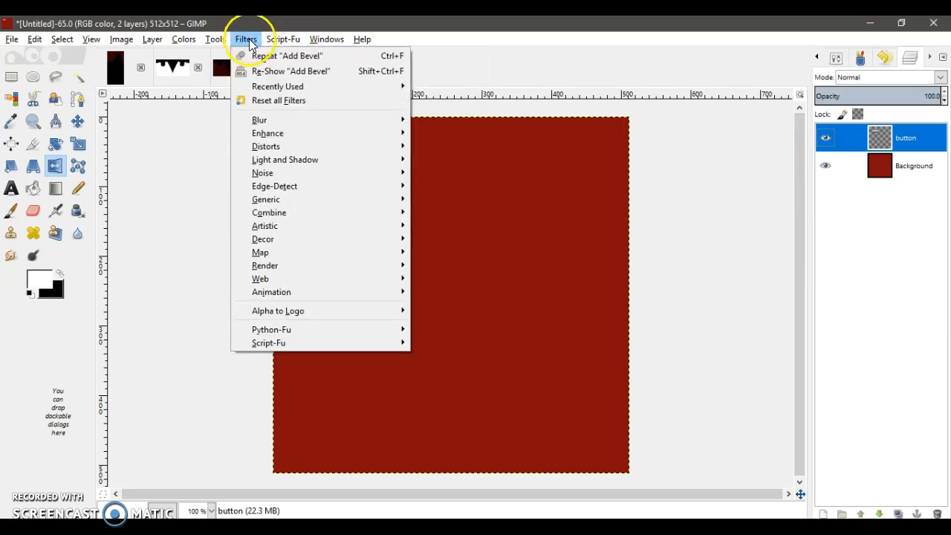
mouse_move(283, 165)
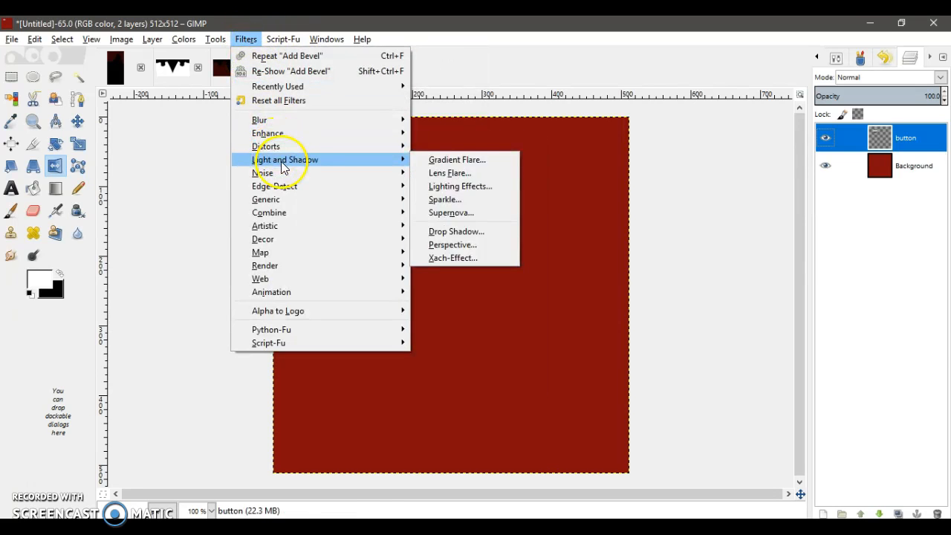
left_click(470, 185)
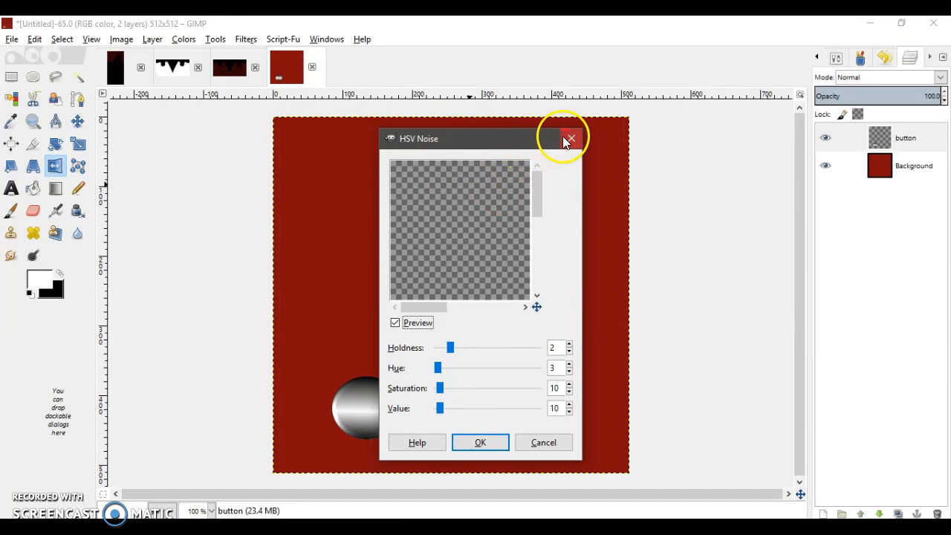
left_click(571, 138)
left_click(274, 197)
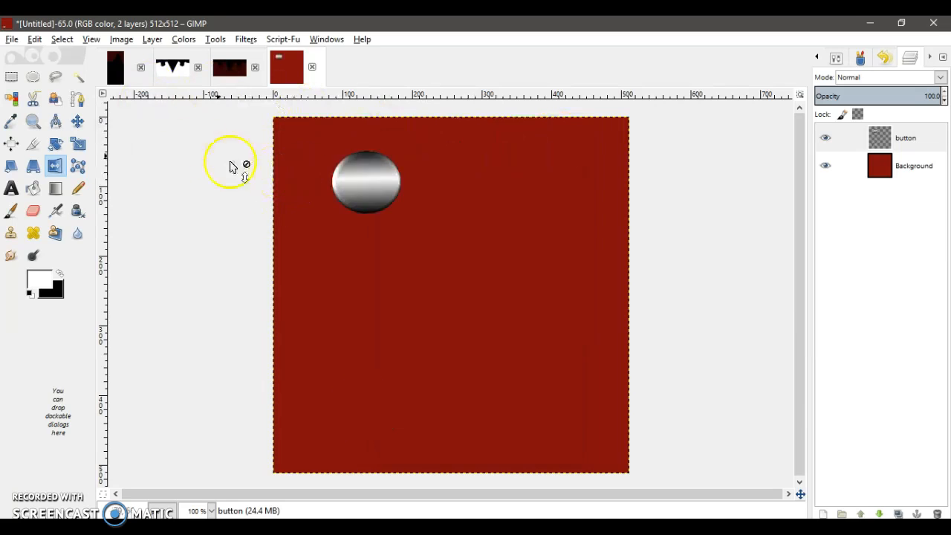
- Try a Light and Shadow drop shadow on the button with X and Y offsets 4, blur radius 15 and opacity 60, and undo it
left_click(246, 38)
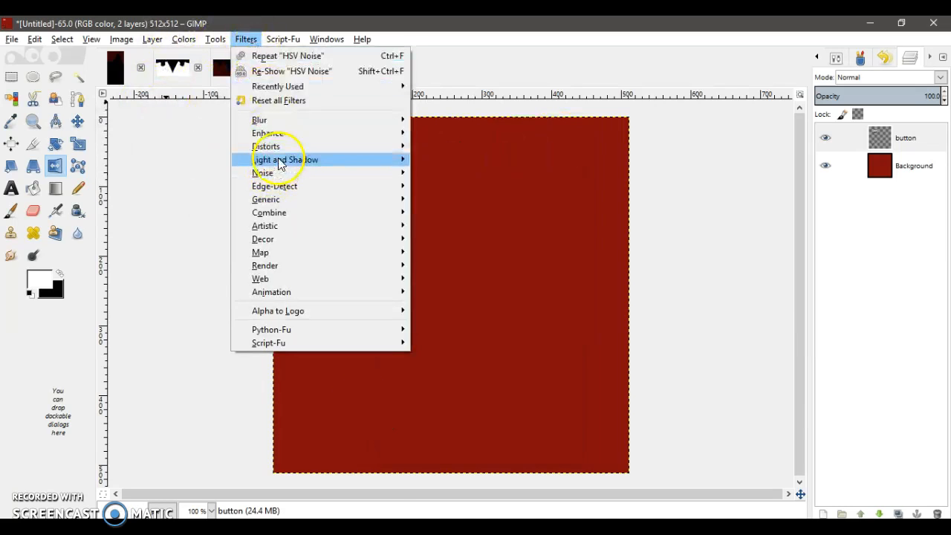
mouse_move(294, 165)
left_click(454, 231)
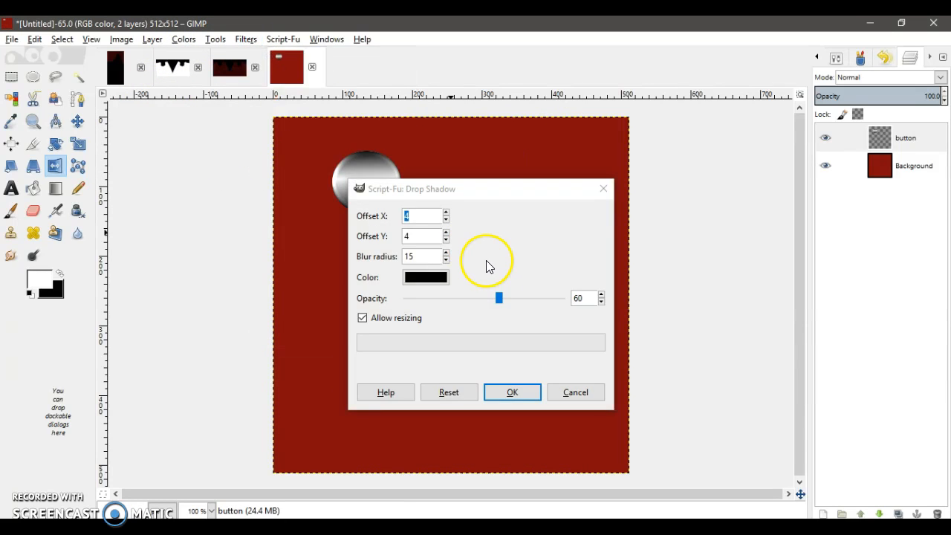
left_click(534, 394)
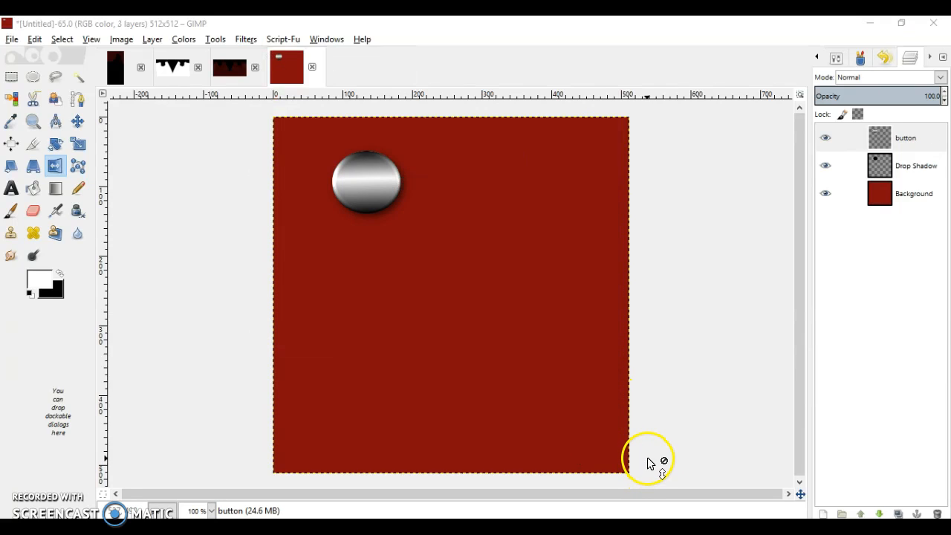
left_click(36, 40)
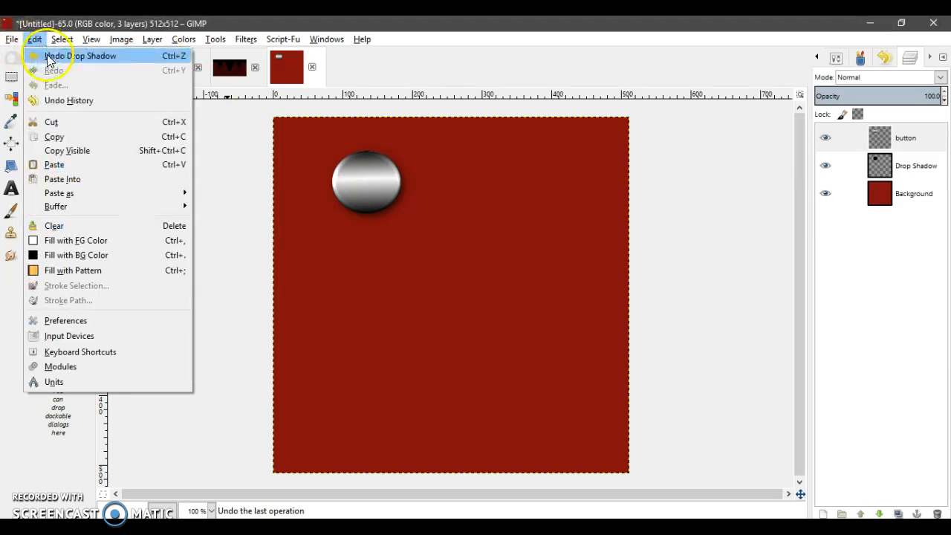
left_click(49, 57)
- Add a black Layer Effects drop shadow to the button with opacity 75, size 5, offset angle 120 and offset distance 5
left_click(283, 40)
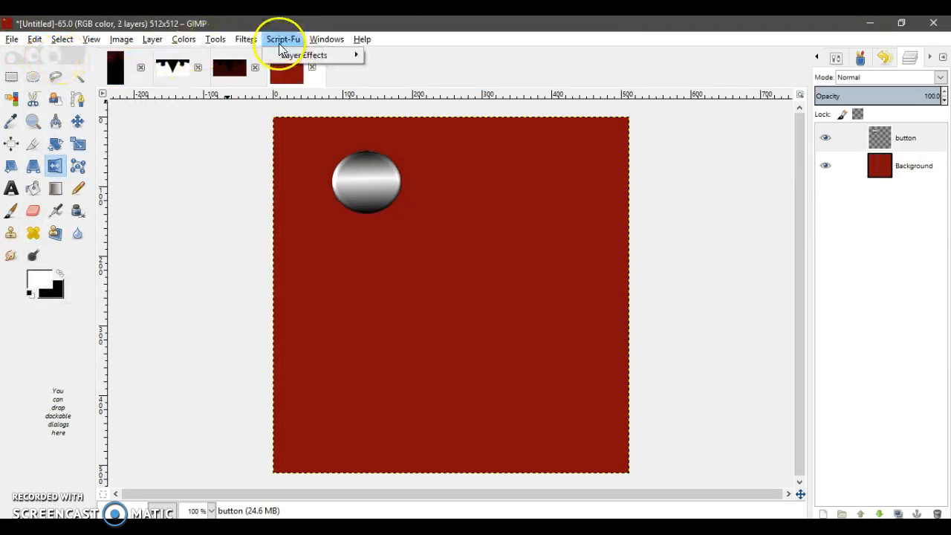
mouse_move(297, 55)
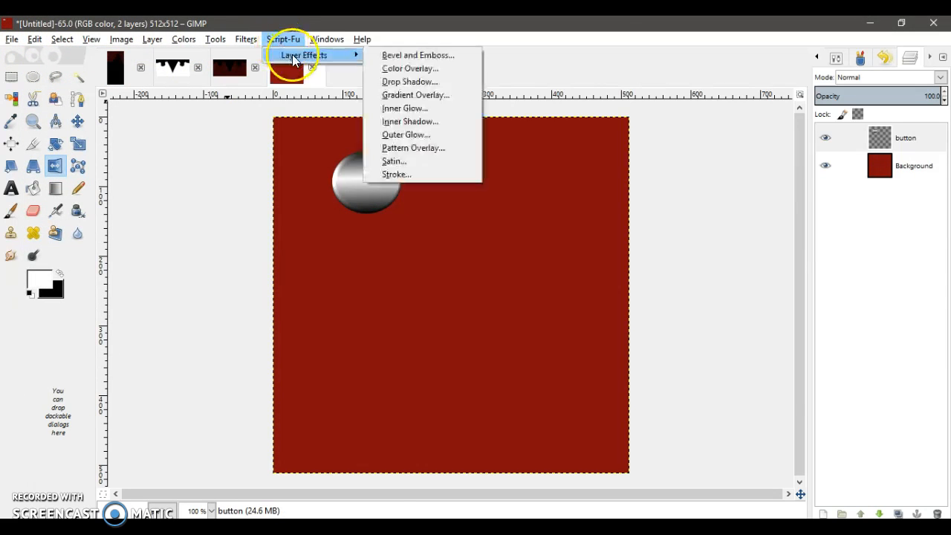
left_click(429, 89)
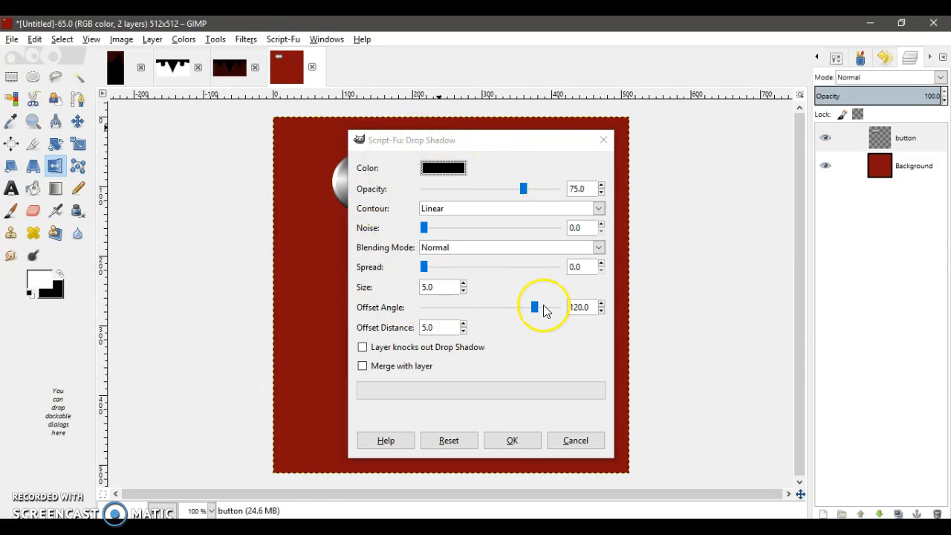
left_click(532, 440)
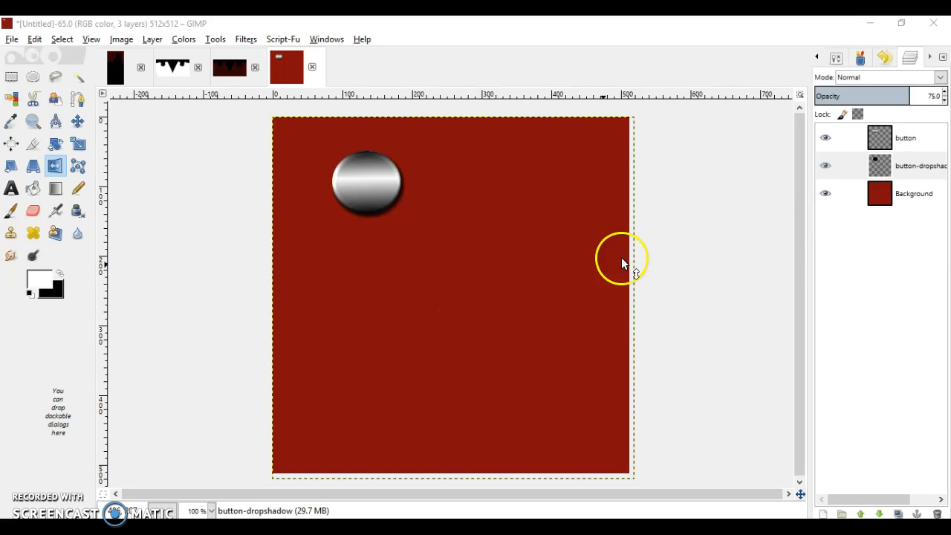
- Hide the button and button-dropshadow layers and add a new 512x512 transparent layer above the button layer
left_click(825, 138)
left_click(825, 165)
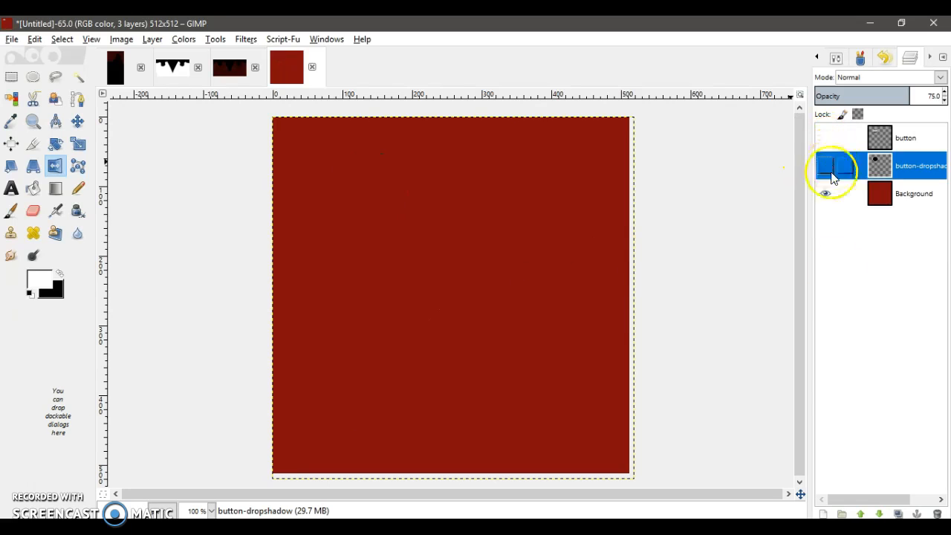
left_click(936, 143)
left_click(824, 513)
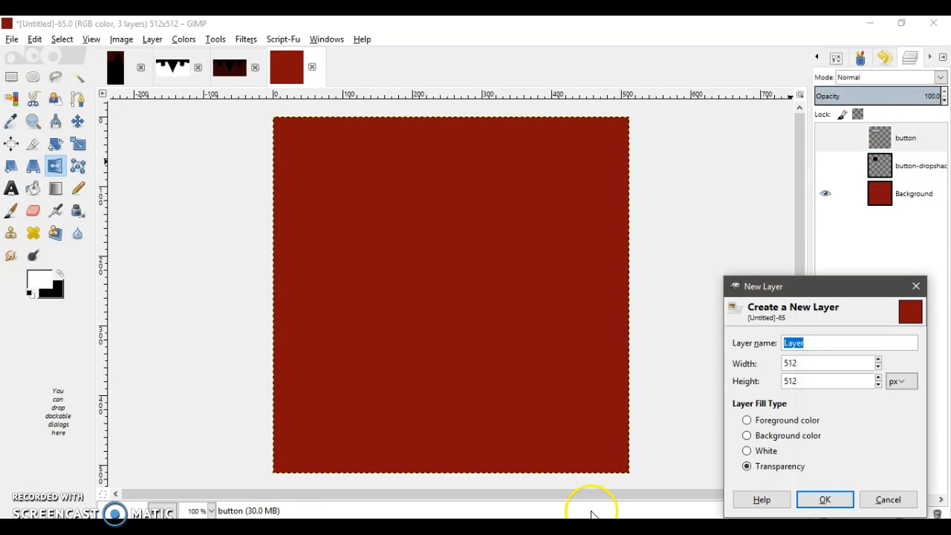
left_click(822, 500)
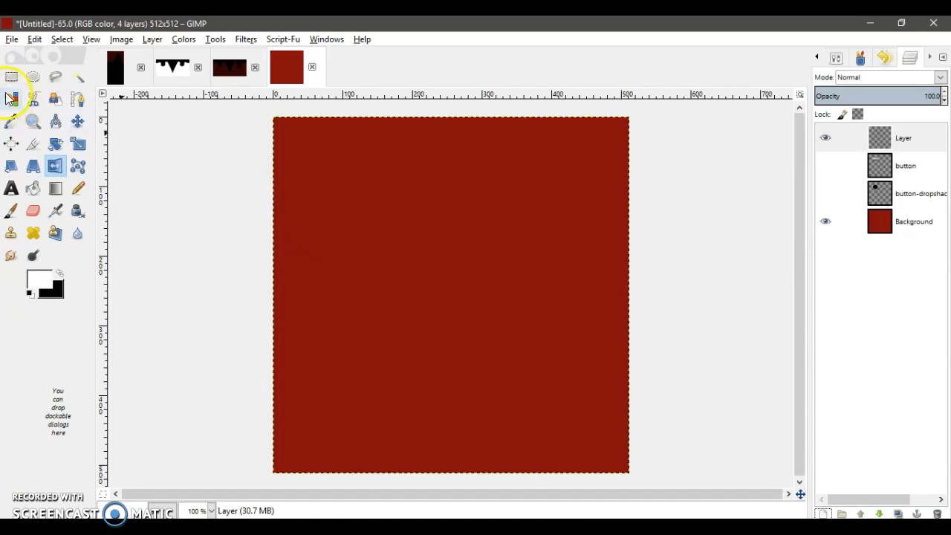
- Select a small, thin horizontal rectangle near the canvas top, fill it with the metallic gradient from left to right, and clear the selection
left_click(16, 71)
left_click_drag(373, 141, 406, 151)
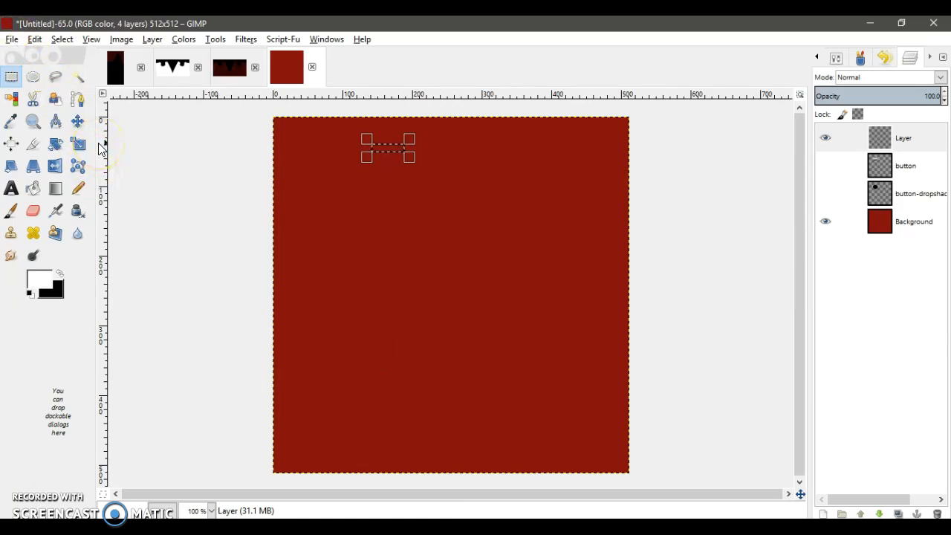
left_click(60, 192)
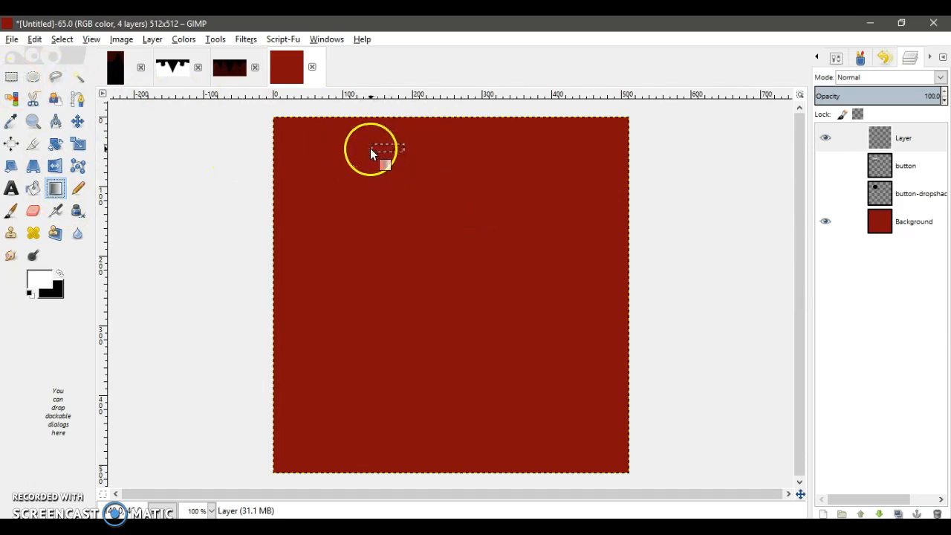
left_click_drag(370, 147, 404, 146)
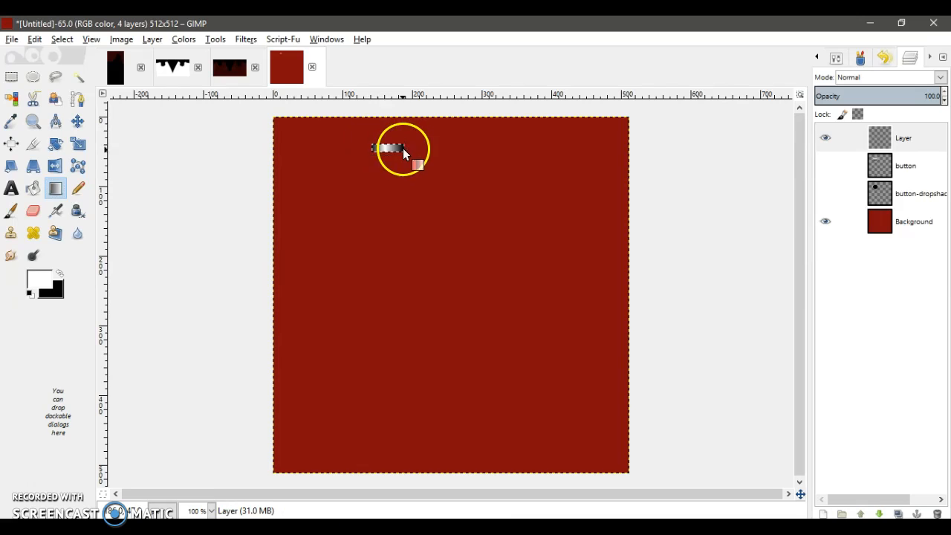
left_click(62, 39)
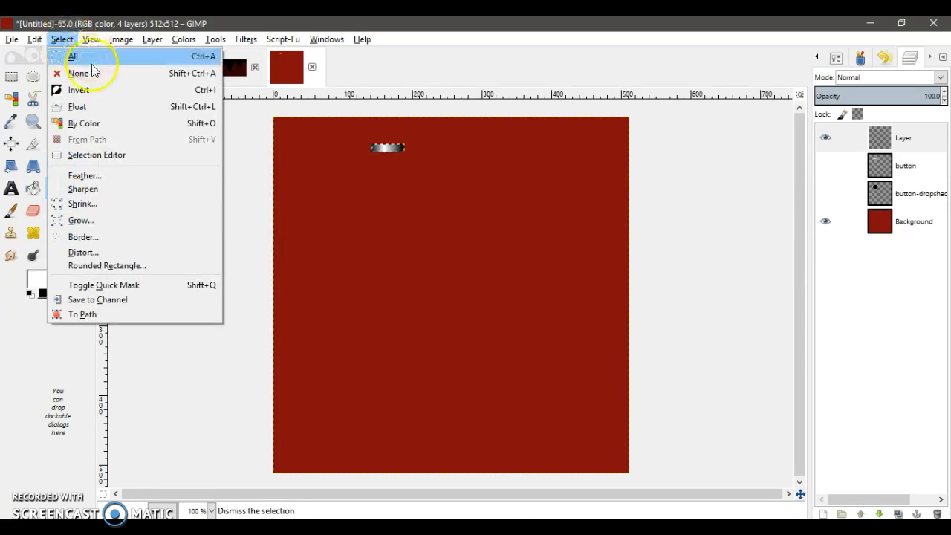
left_click(80, 72)
- Apply the Add Bevel filter with thickness 5 to the small metallic bar, without working on a copy
left_click(247, 40)
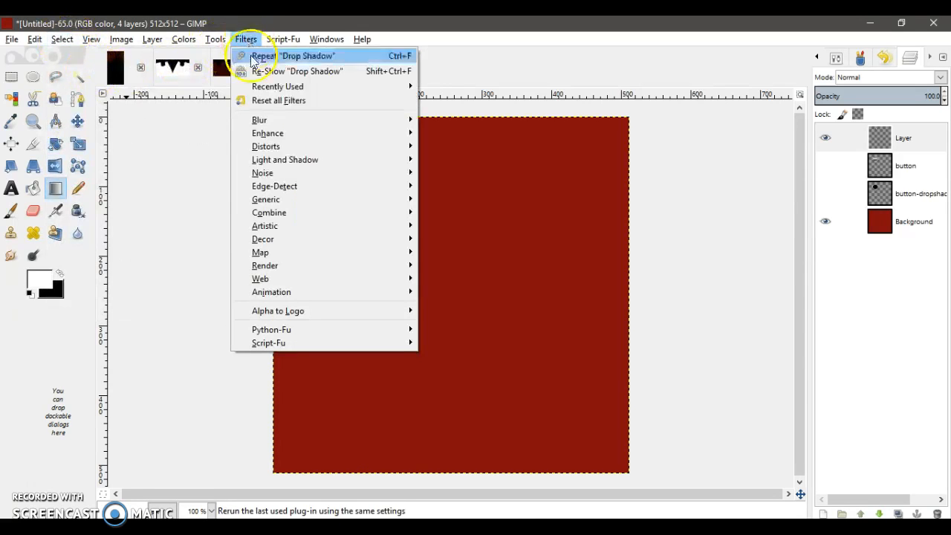
mouse_move(262, 89)
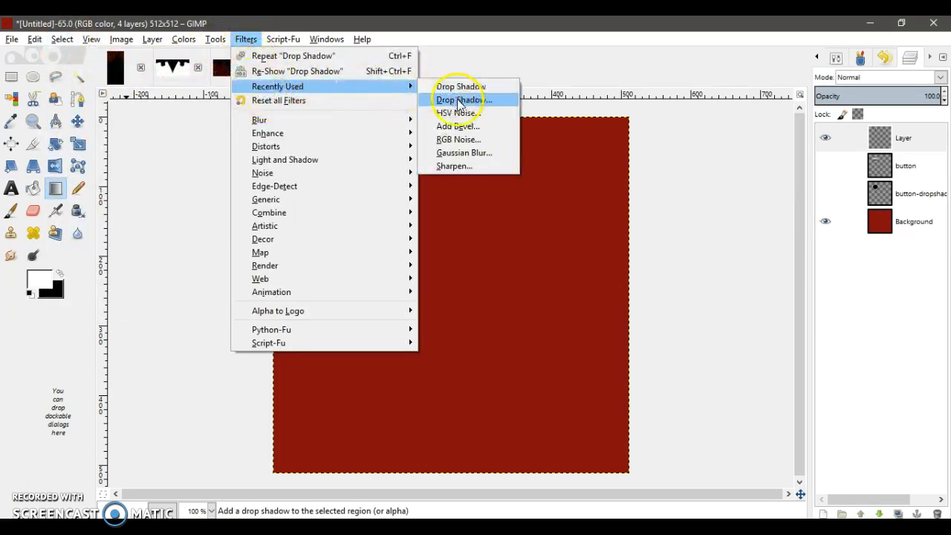
left_click(460, 127)
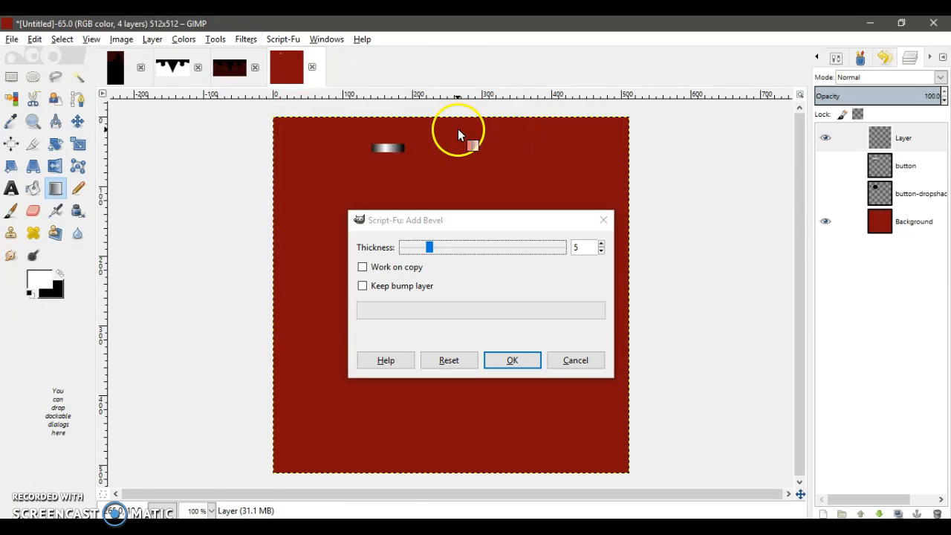
left_click(513, 360)
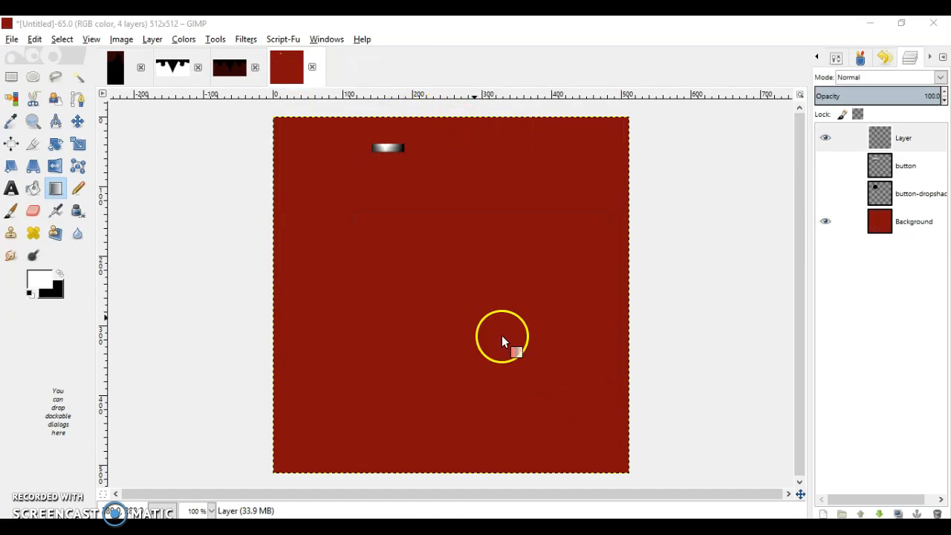
- Flip the bar layer vertically, repeat the Add Bevel filter, and flip the layer back
left_click(63, 168)
left_click(450, 190)
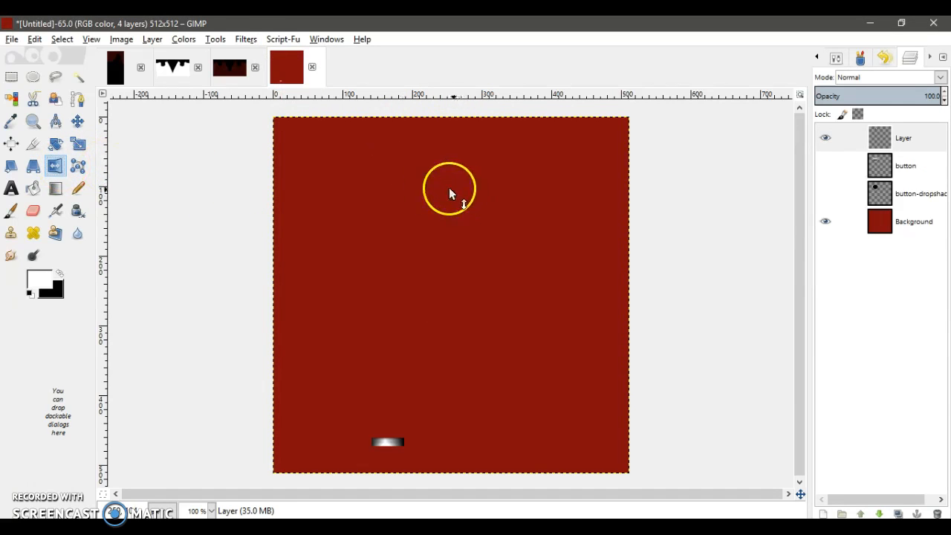
left_click(246, 39)
left_click(256, 56)
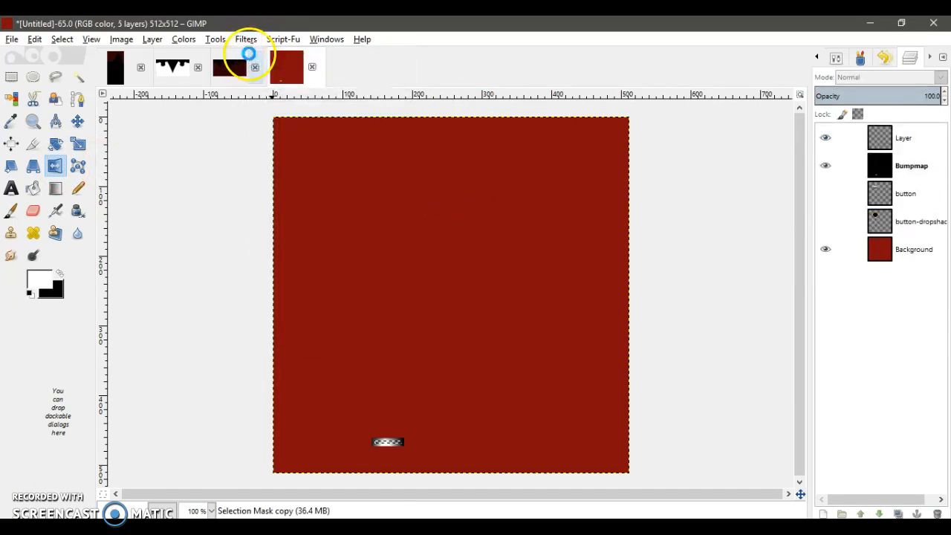
left_click(420, 259)
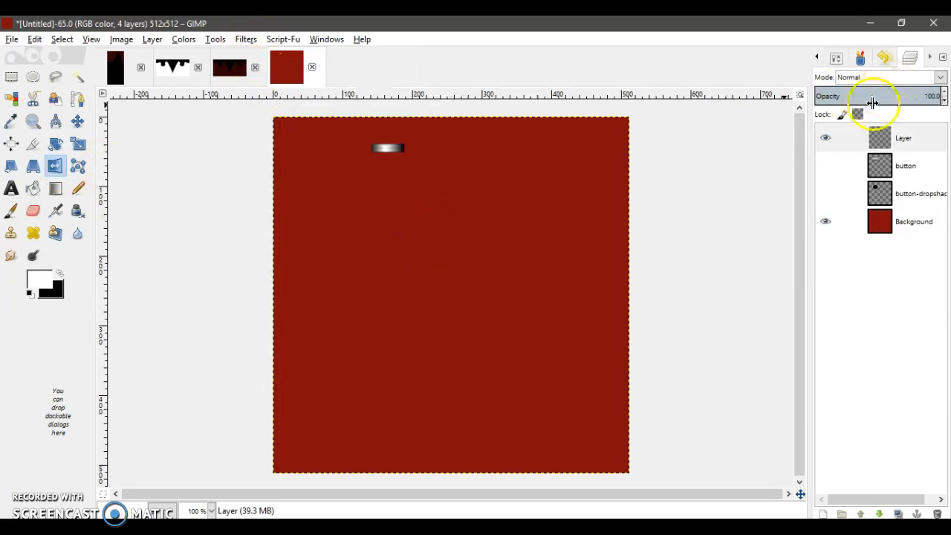
- Repeat Add Bevel on the bar, flip the layer horizontally, repeat the bevel, and flip it back
left_click(837, 60)
left_click(831, 116)
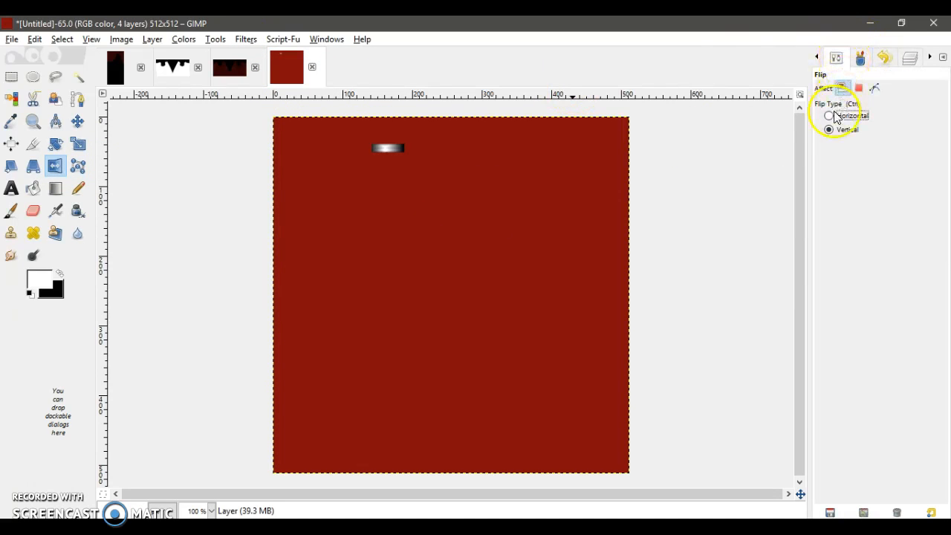
left_click(246, 39)
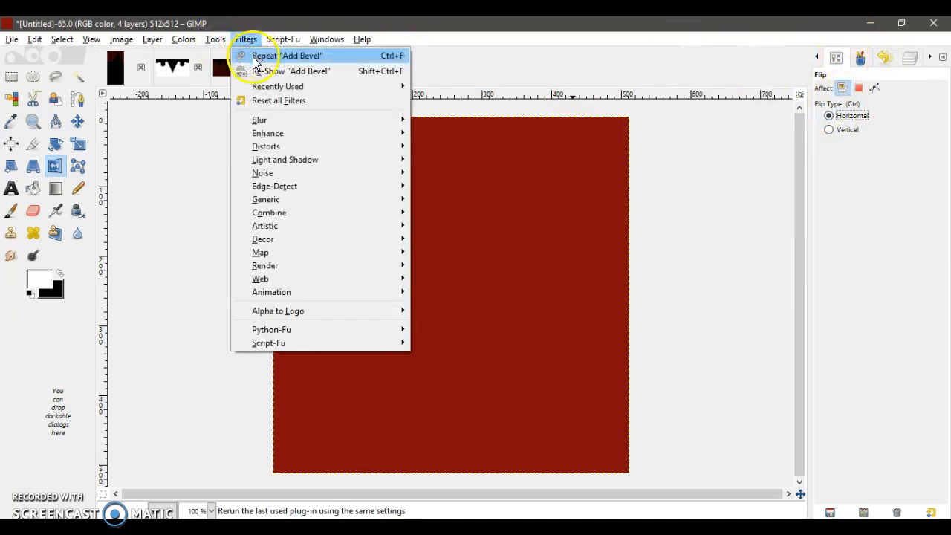
left_click(253, 55)
left_click(435, 166)
left_click(246, 39)
left_click(254, 55)
left_click(415, 161)
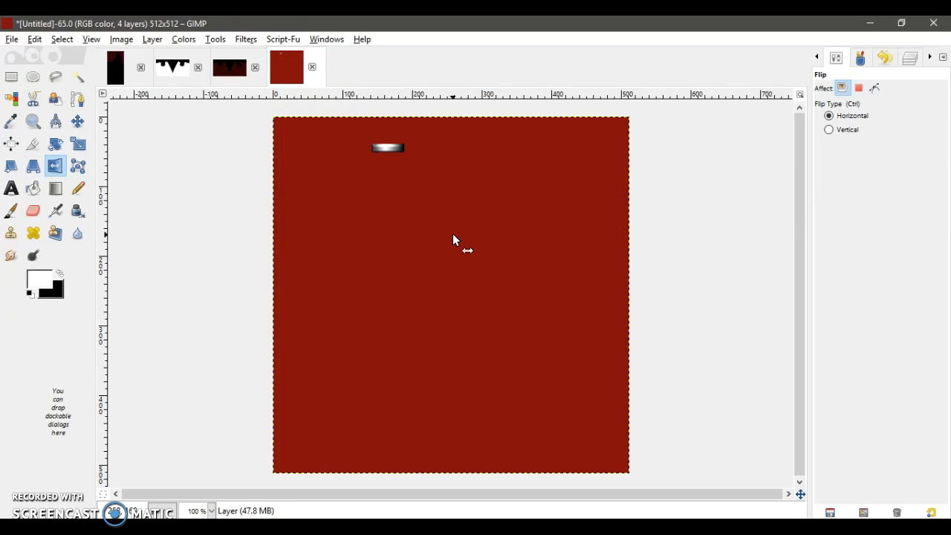
left_click_drag(453, 235, 446, 210)
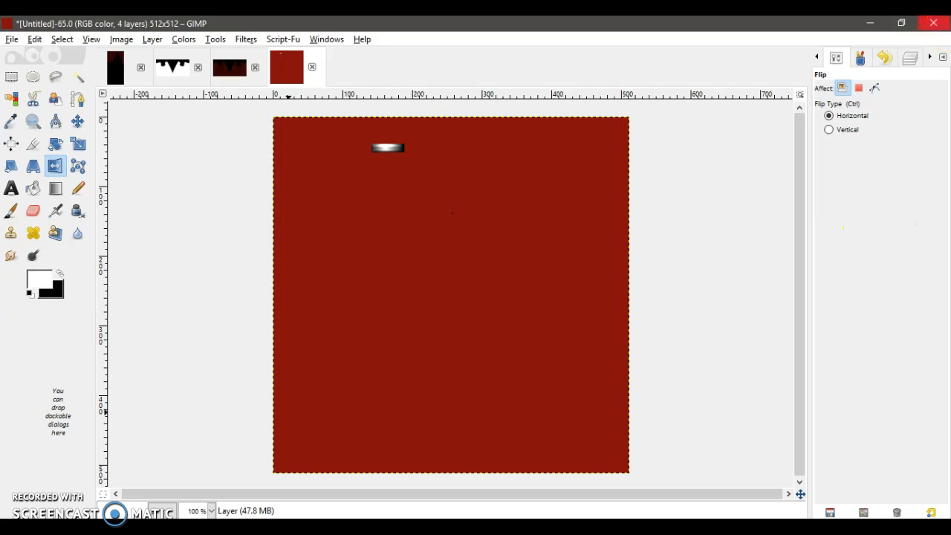
- Duplicate the metallic bar layer and flip the copy horizontally
left_click(910, 58)
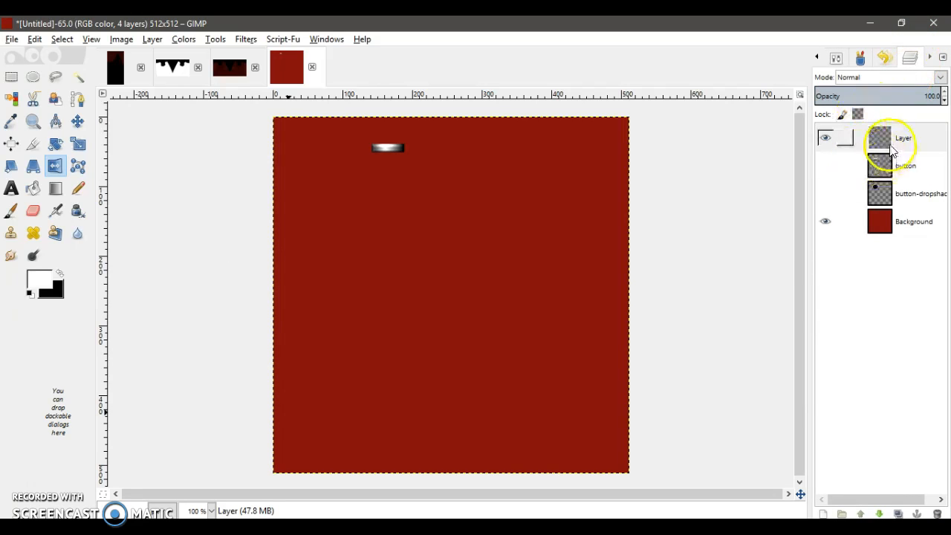
right_click(892, 140)
left_click(833, 222)
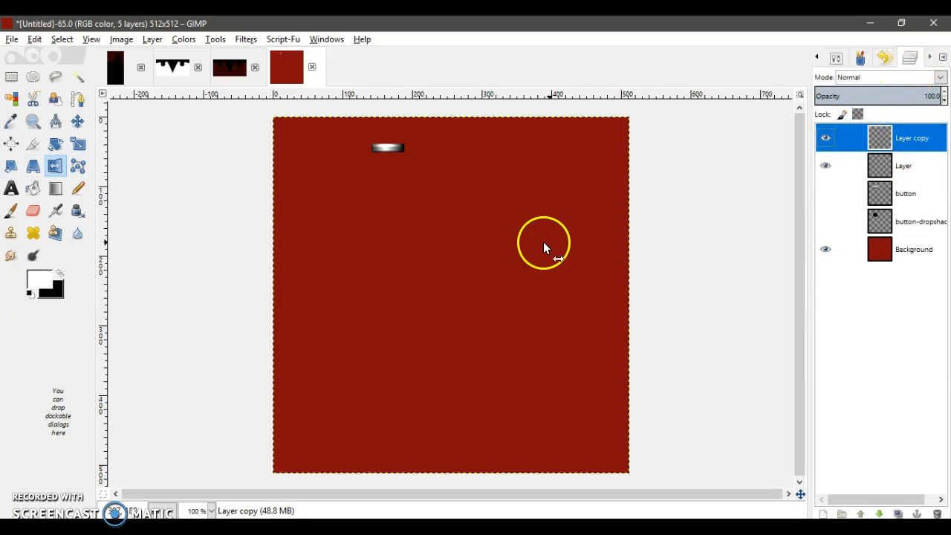
left_click(55, 166)
left_click(460, 181)
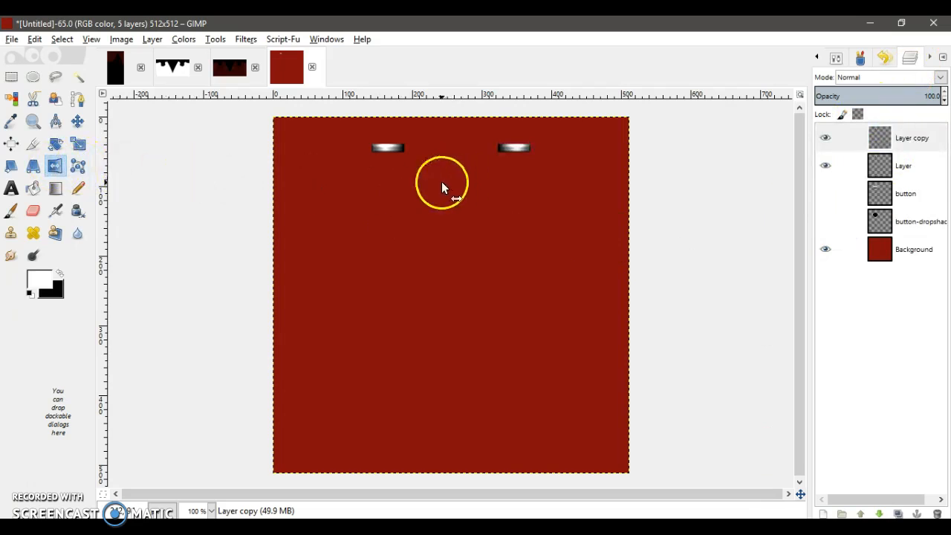
- Move the copied bar just below the original, offset to the right like a zipper tooth, and merge it down
left_click(82, 122)
left_click_drag(499, 151, 402, 160)
left_click_drag(403, 160, 403, 160)
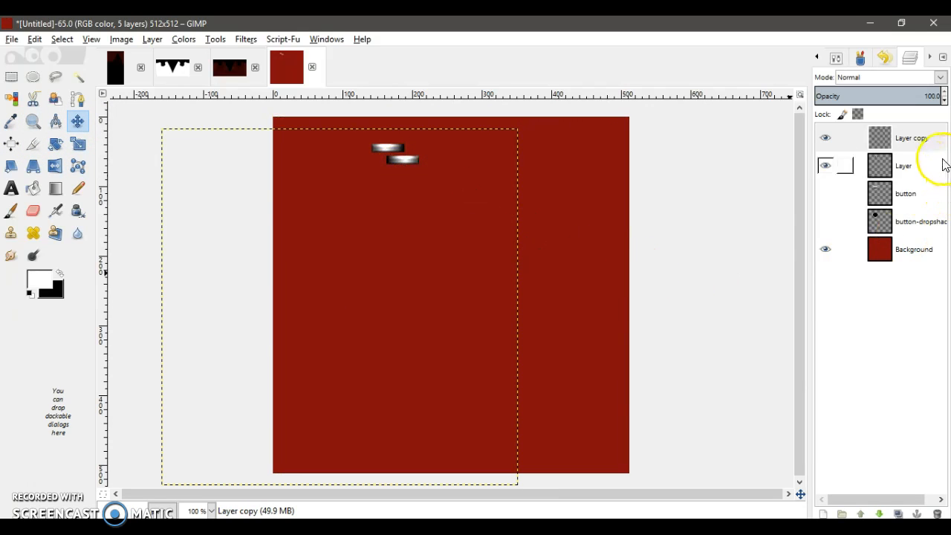
right_click(896, 138)
left_click(787, 240)
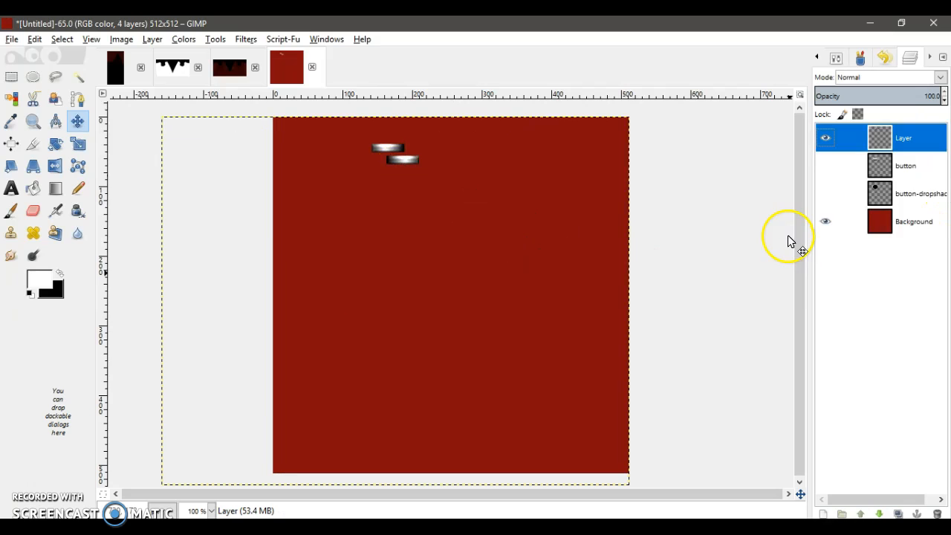
- Duplicate the two-bar layer, align the copy directly beneath the first pair, and merge it down
right_click(885, 140)
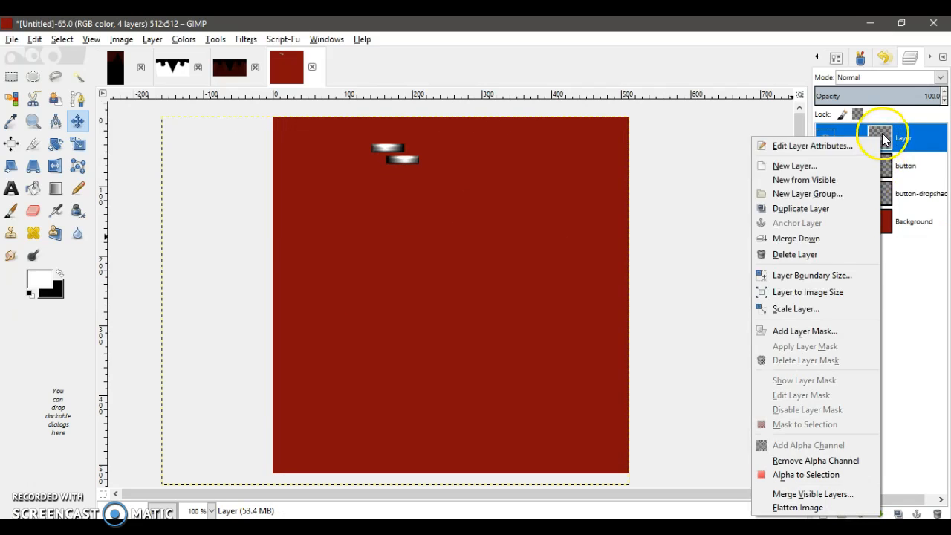
left_click(816, 209)
left_click_drag(387, 154, 386, 178)
left_click(385, 179)
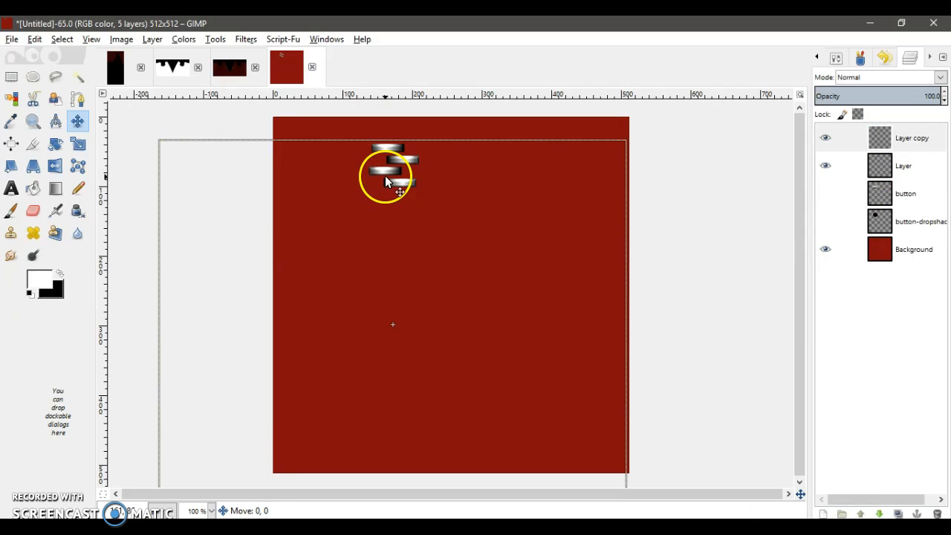
left_click_drag(386, 176, 388, 177)
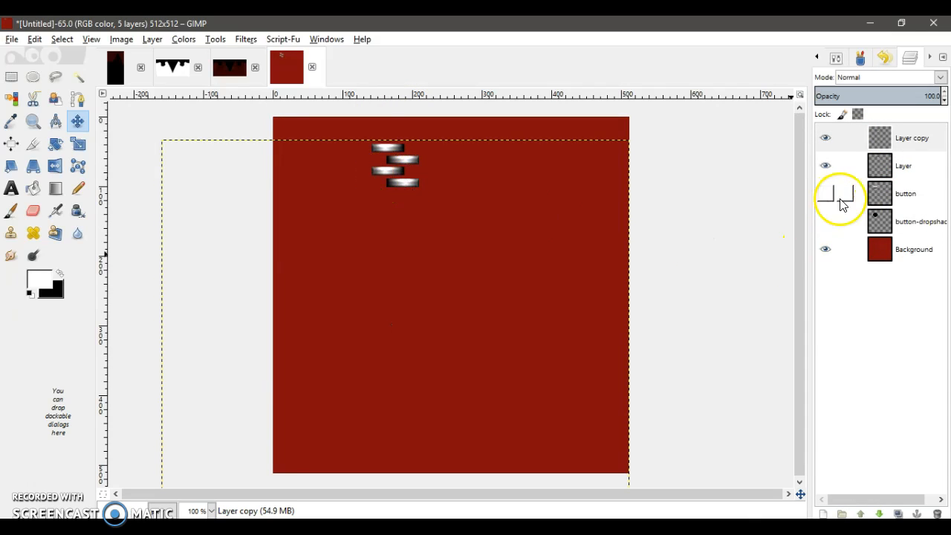
right_click(880, 138)
left_click(821, 241)
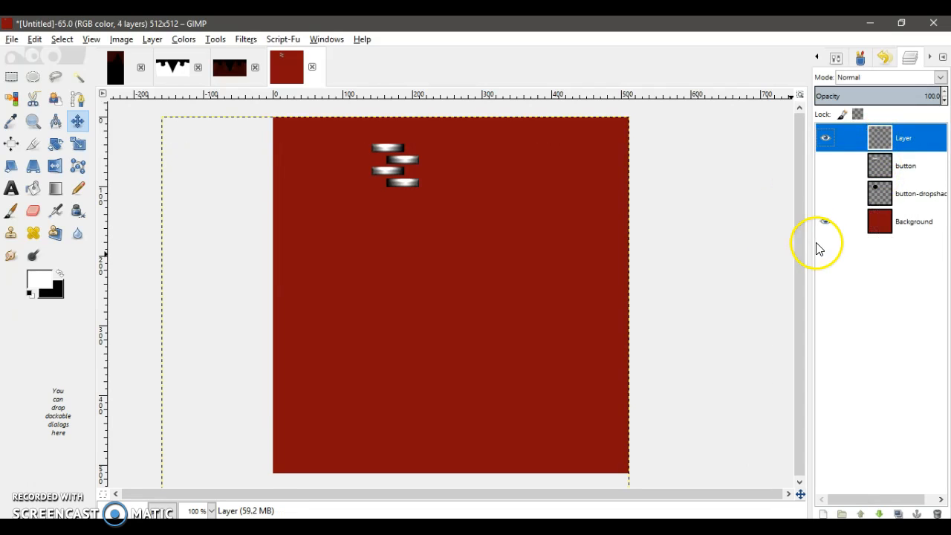
- Duplicate the four-bar layer, place the copy directly below the existing bars, and merge it down
right_click(900, 139)
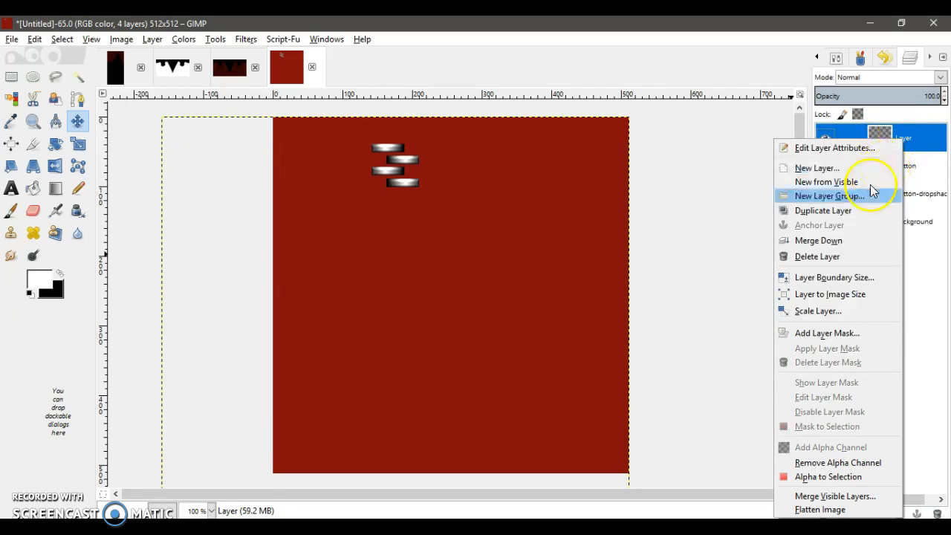
left_click(823, 211)
left_click_drag(405, 166, 401, 203)
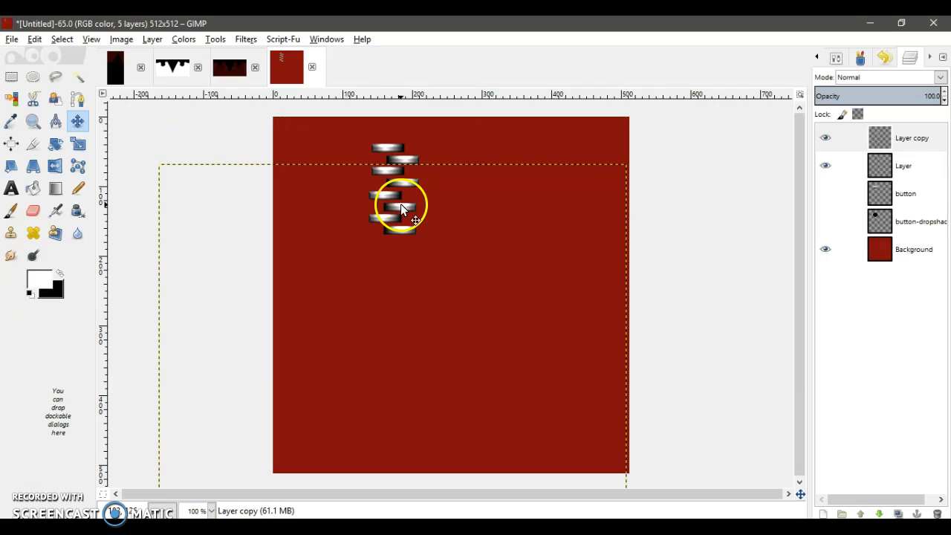
right_click(881, 146)
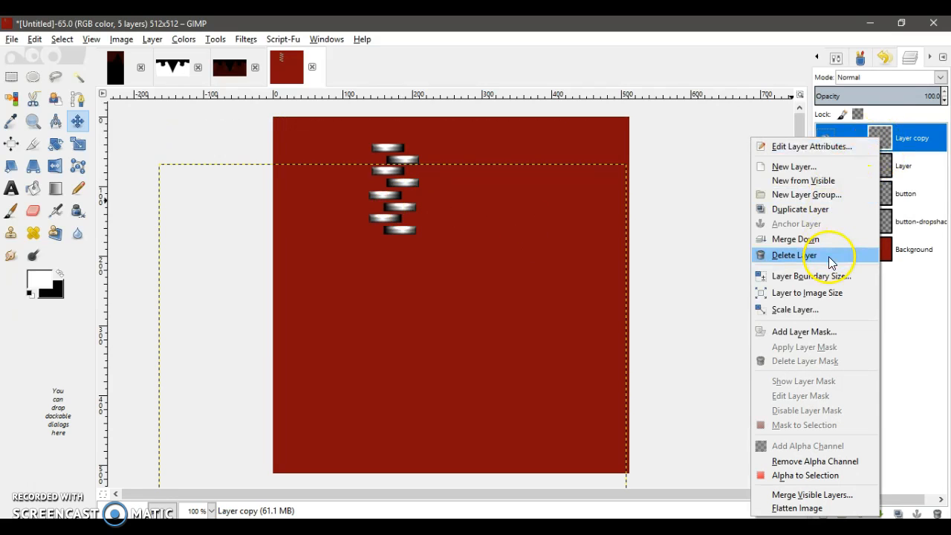
left_click(838, 238)
- Duplicate the eight-bar layer, place the copy below to extend the zipper column, and merge it down
right_click(873, 138)
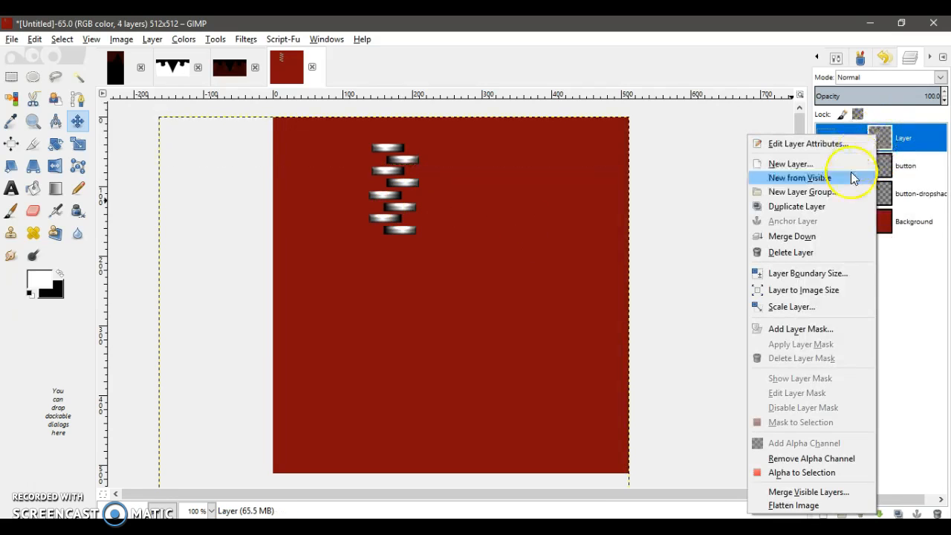
left_click(825, 209)
left_click_drag(388, 197, 382, 294)
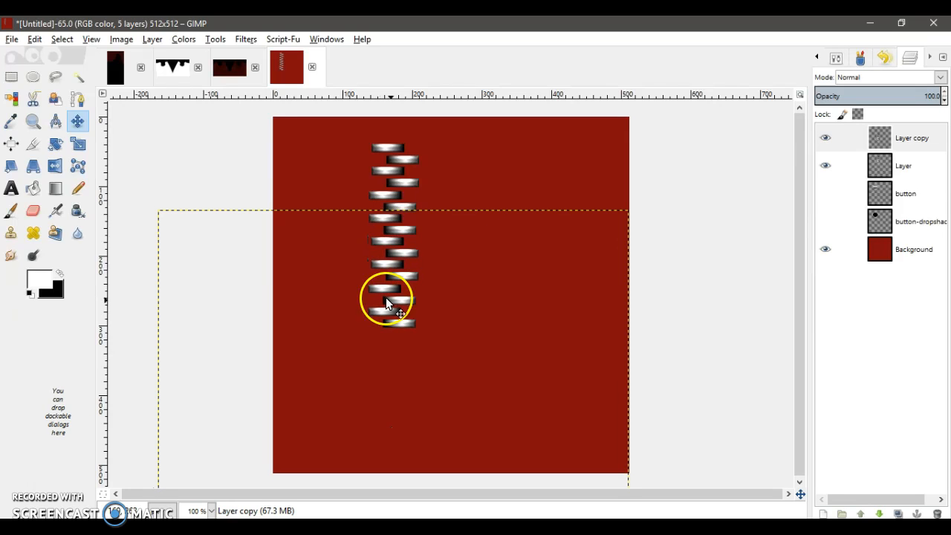
right_click(899, 134)
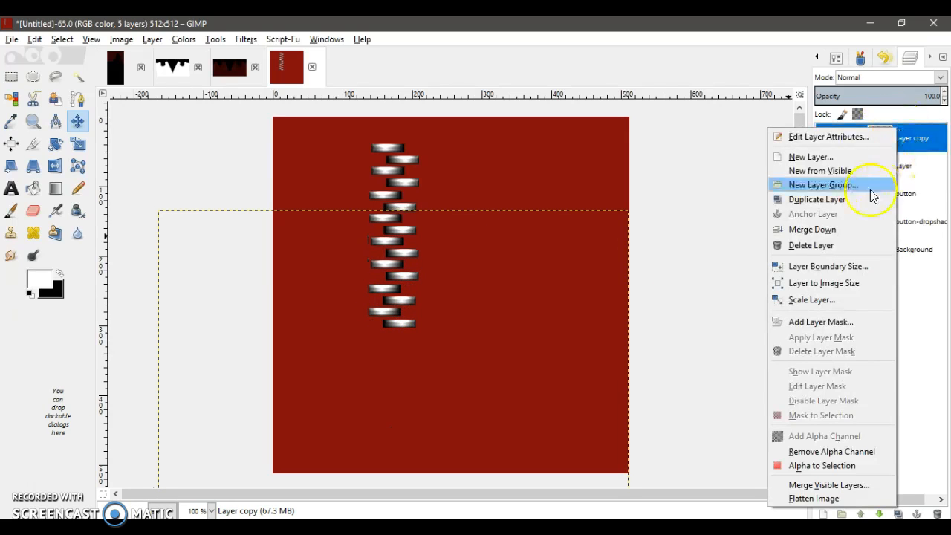
left_click(824, 235)
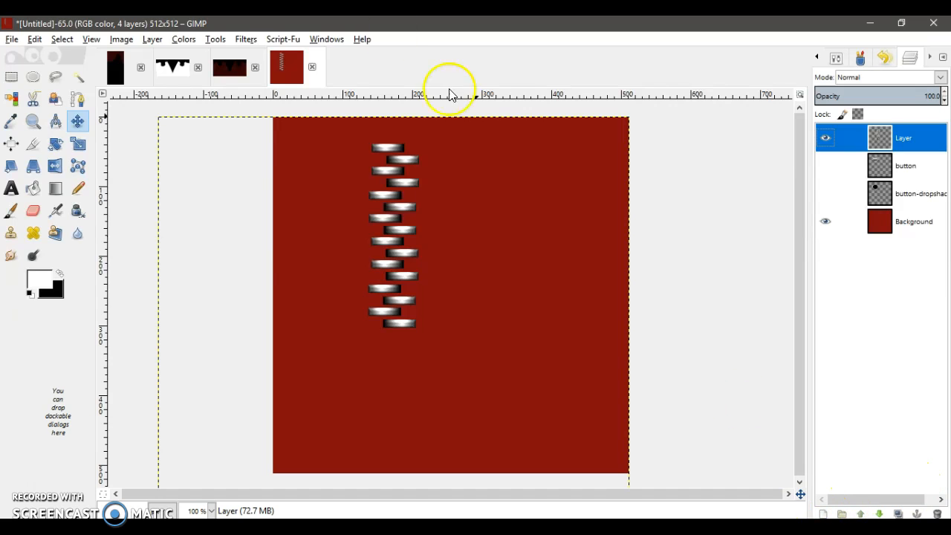
- Add a Script-Fu drop shadow with 75% opacity beneath the zipper teeth layer
left_click(246, 39)
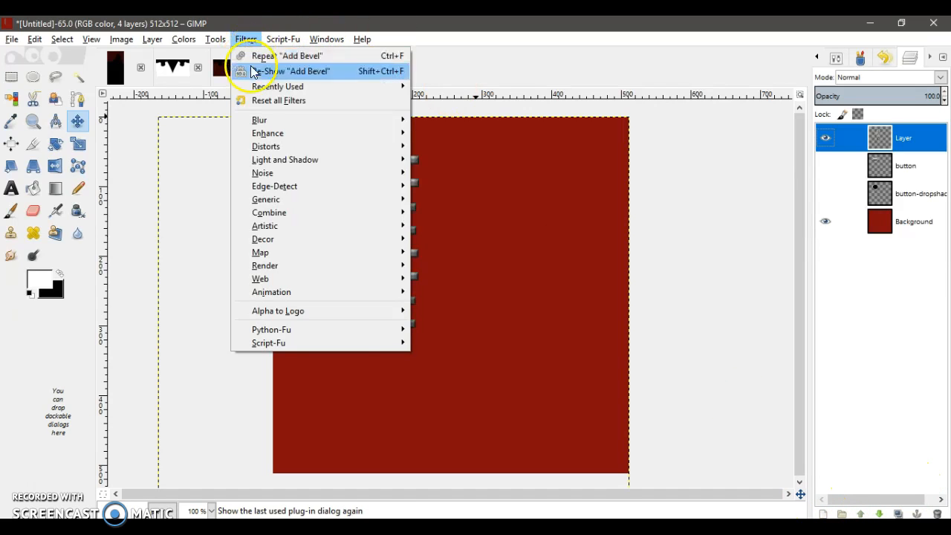
mouse_move(393, 92)
left_click(450, 99)
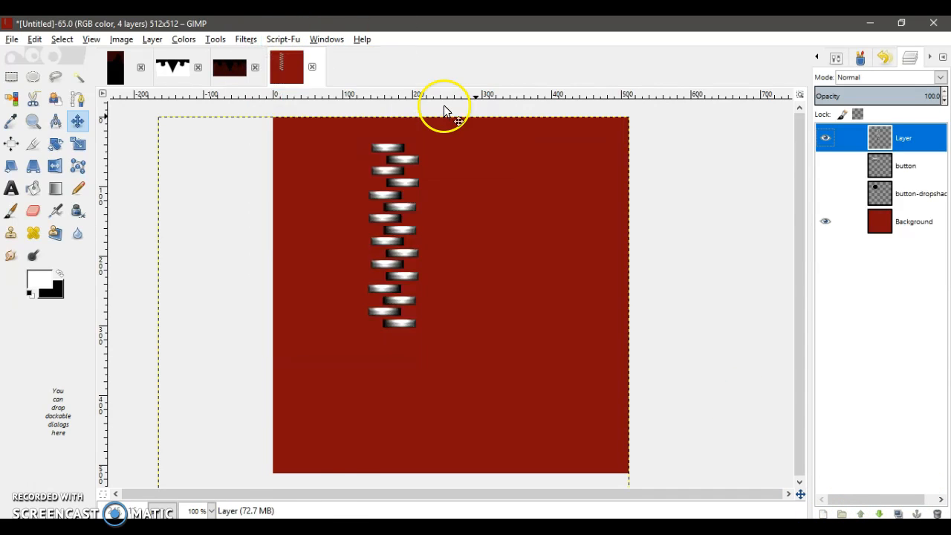
left_click(511, 441)
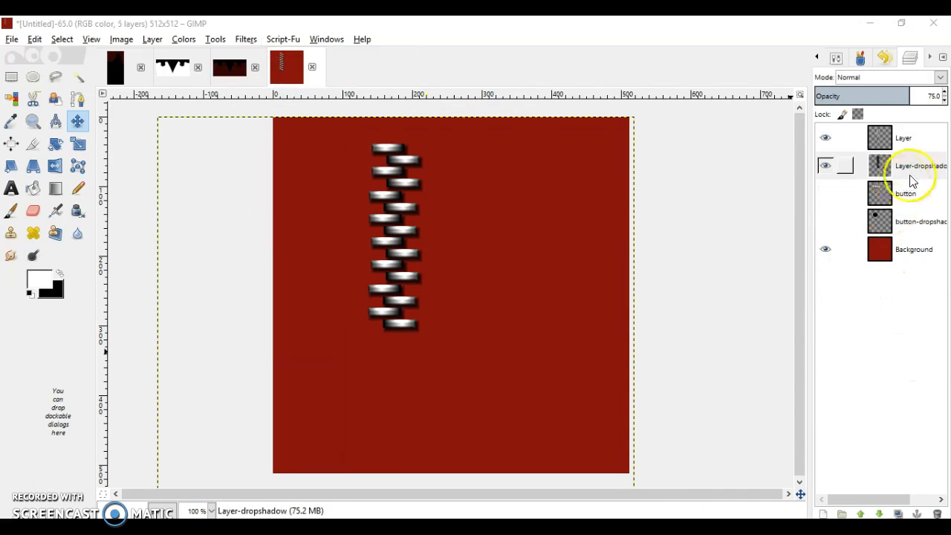
- Rename the zipper teeth layer as "zipper tracks"
left_click(916, 142)
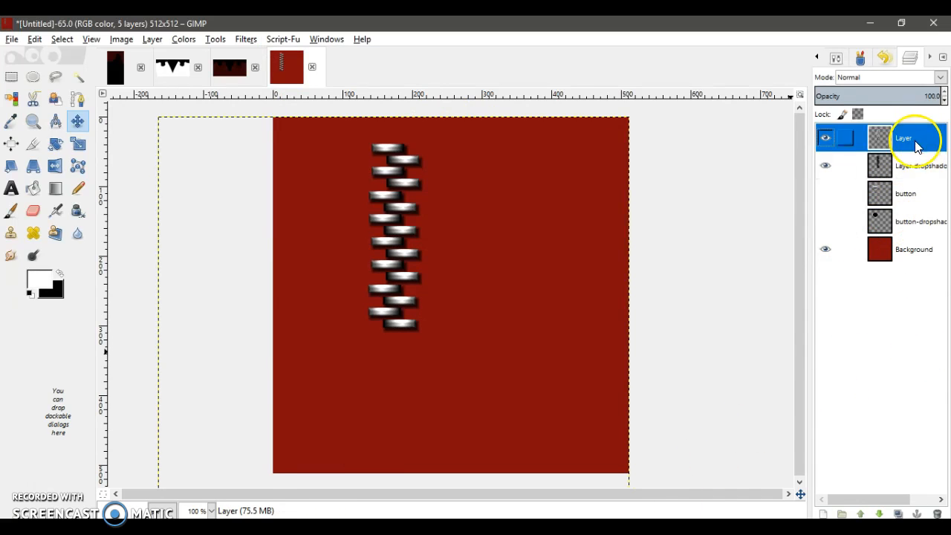
right_click(877, 137)
left_click(832, 146)
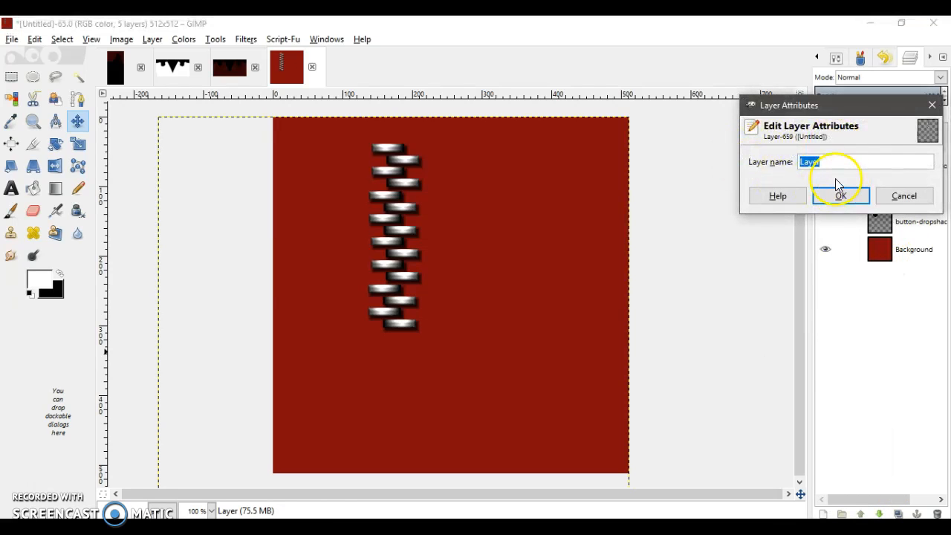
type("zipper tracks")
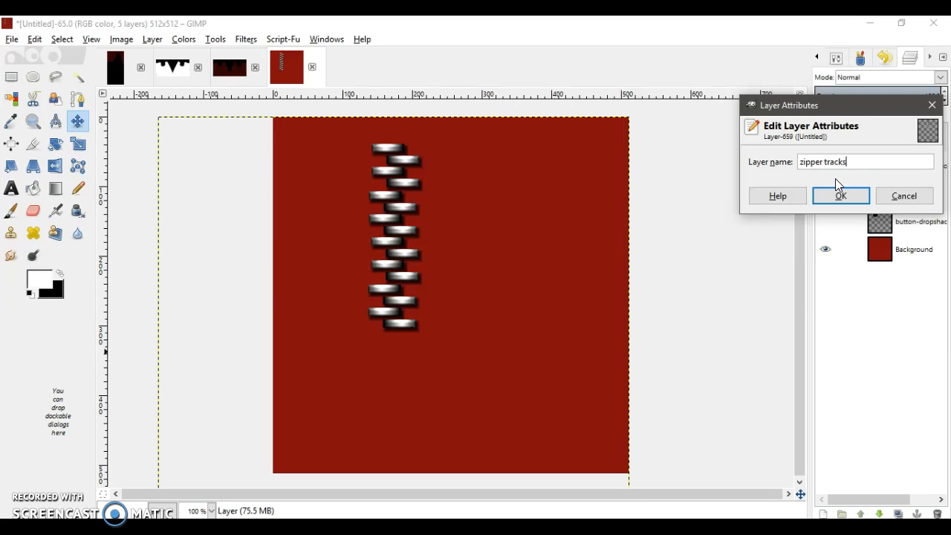
left_click(846, 195)
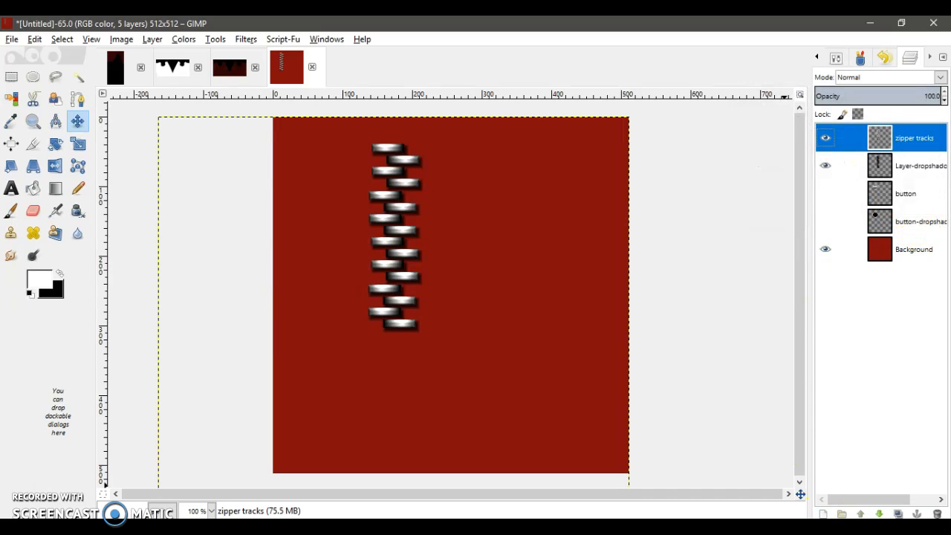
- Add a transparent 512x512 layer and fill a rectangular selection over the topmost zipper teeth with a horizontal metallic gradient
left_click(823, 514)
left_click(826, 501)
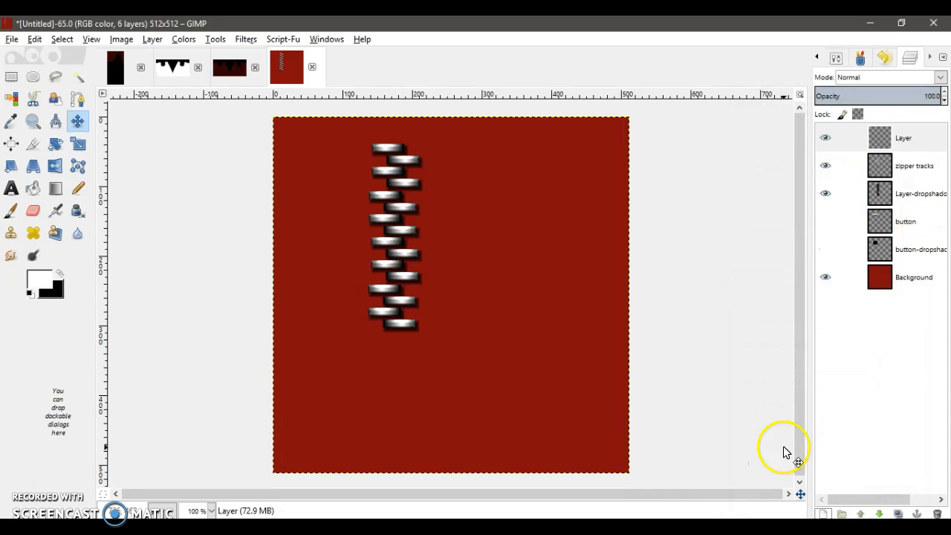
left_click(11, 76)
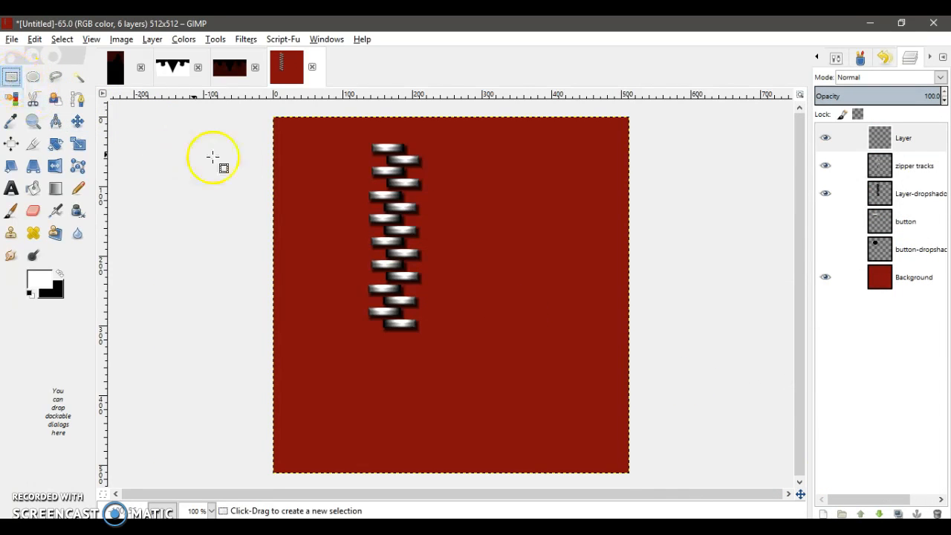
left_click_drag(346, 121, 401, 158)
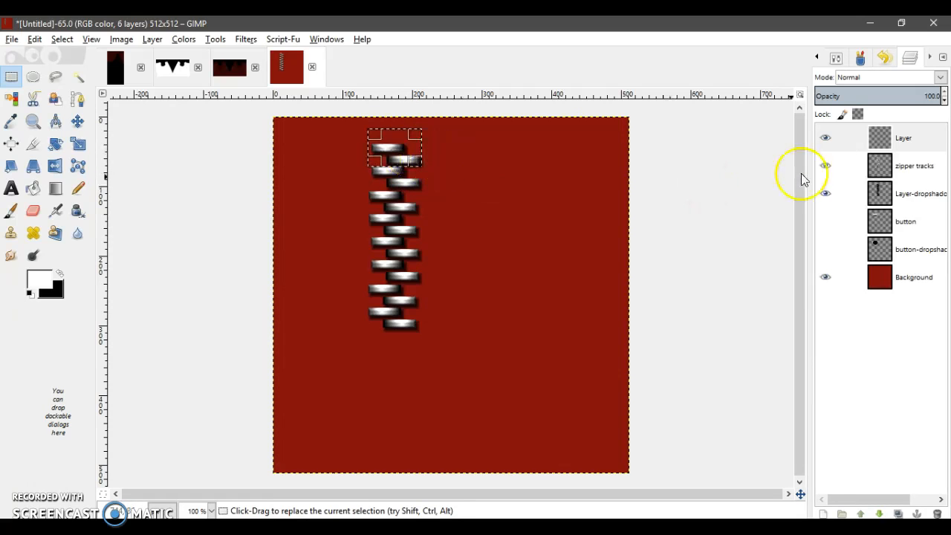
left_click(55, 188)
left_click_drag(378, 151, 424, 146)
- Cut two stacked rectangular windows, about 28 by 14 px each, out of the metallic block's center and clear the selection
left_click(11, 77)
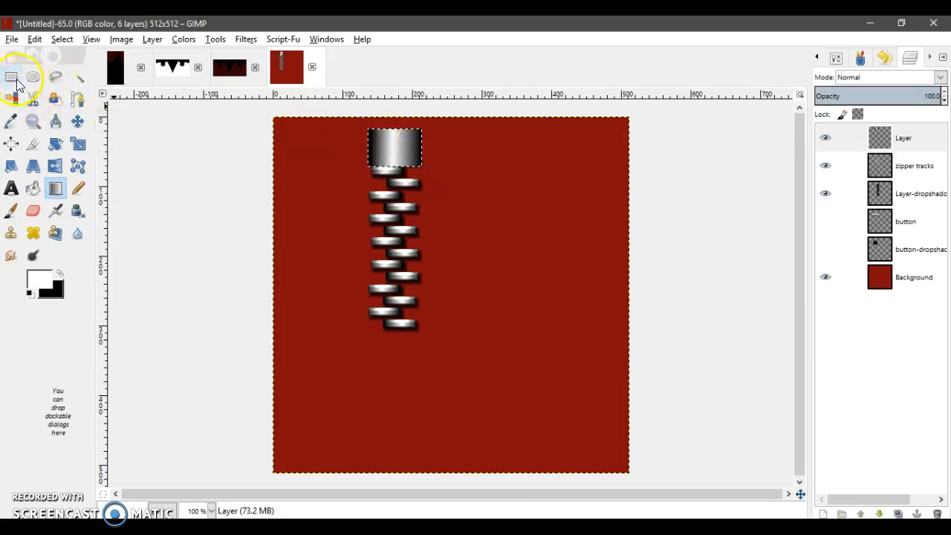
left_click(377, 141)
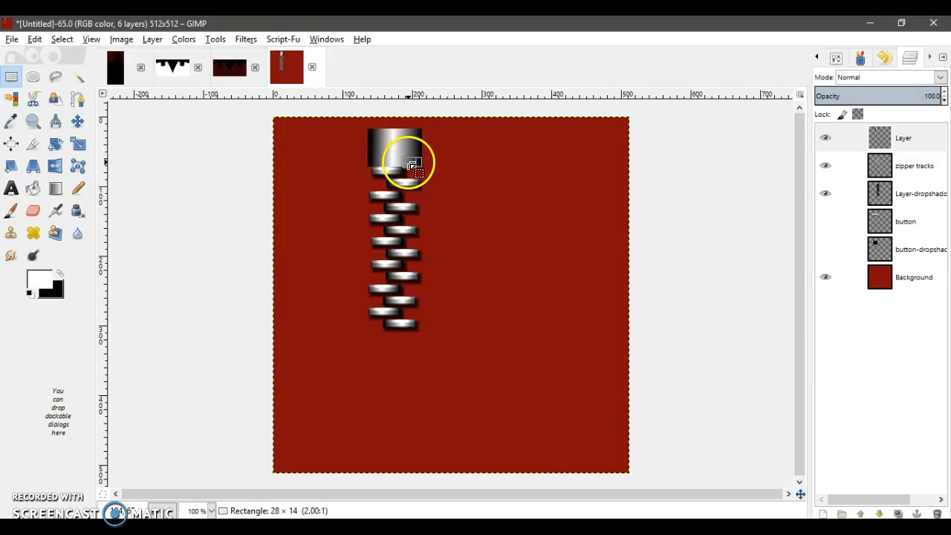
left_click_drag(411, 165, 408, 160)
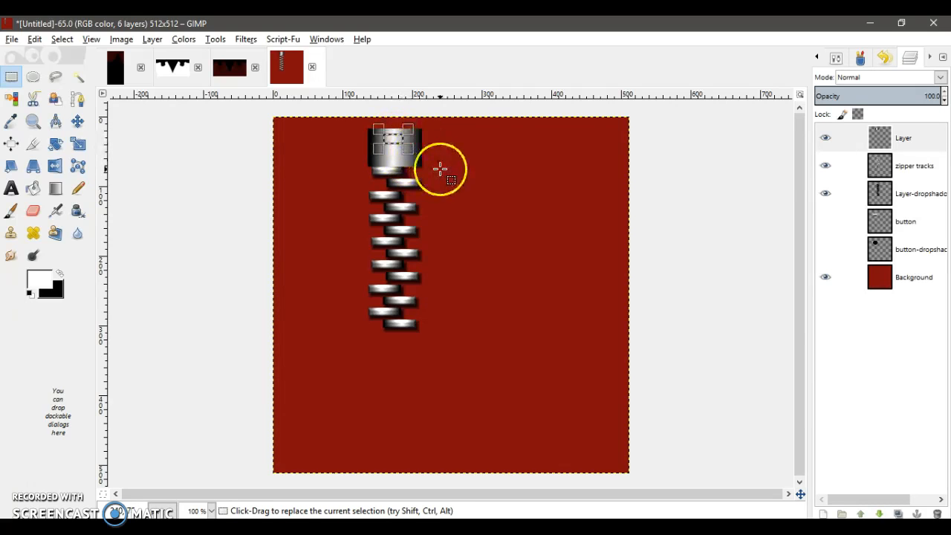
left_click(379, 144)
left_click_drag(396, 148, 390, 152)
left_click(372, 127)
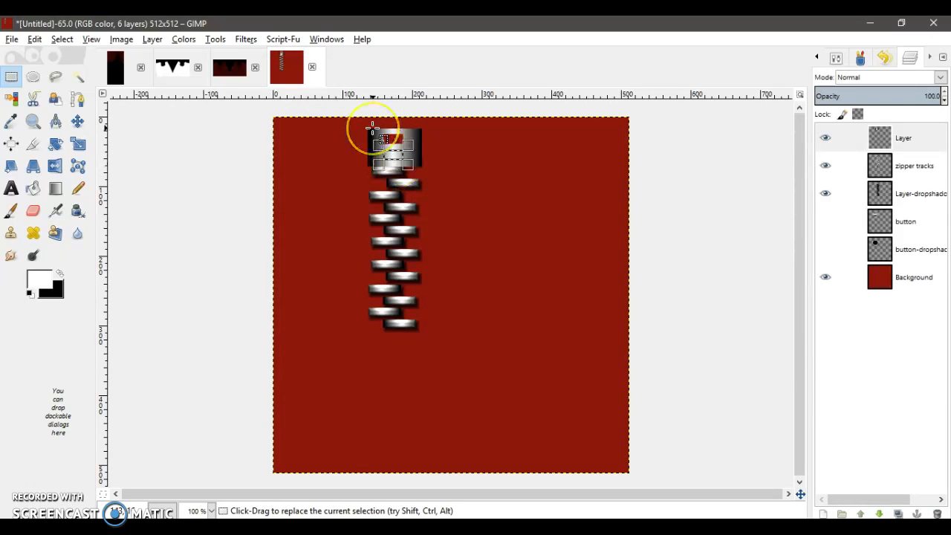
left_click(62, 39)
left_click(78, 74)
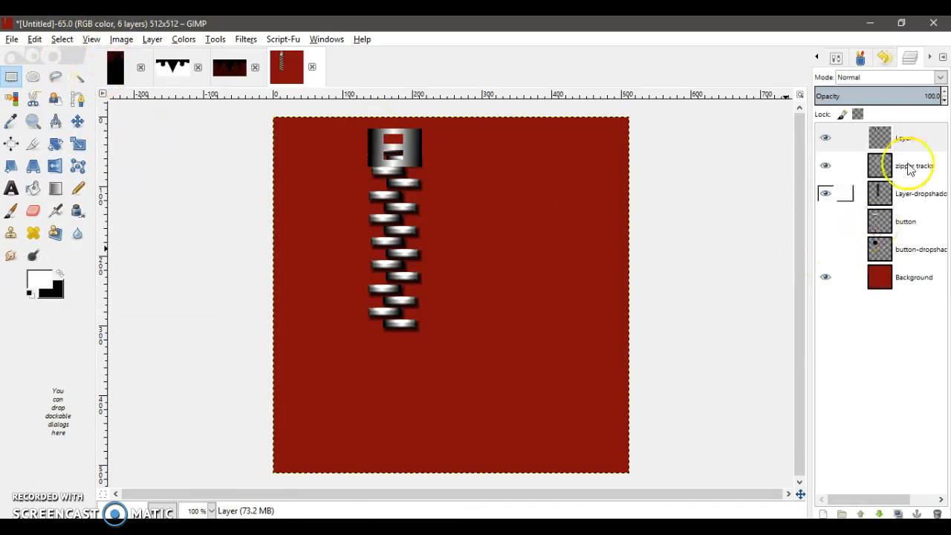
- Apply Add Bevel with thickness 5 to the metallic block, without working on a copy
left_click(246, 38)
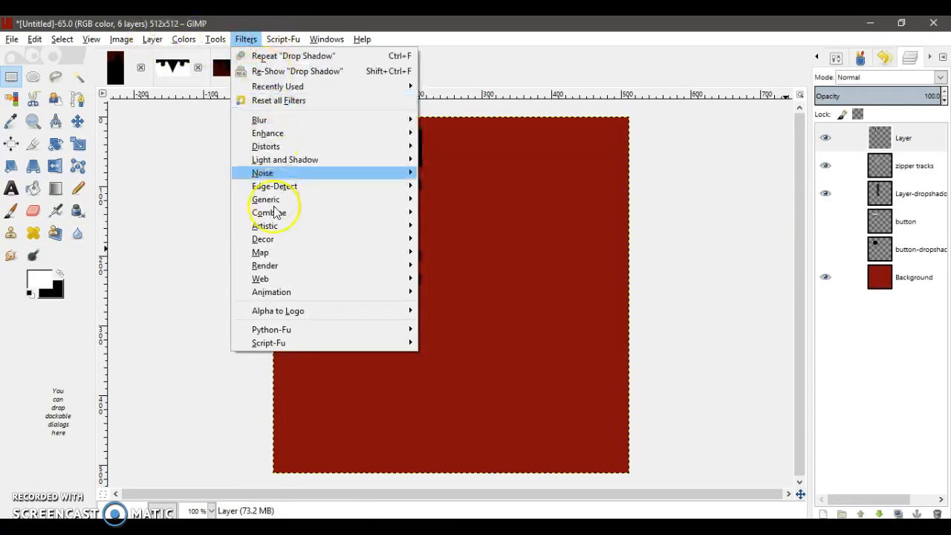
mouse_move(329, 243)
left_click(500, 235)
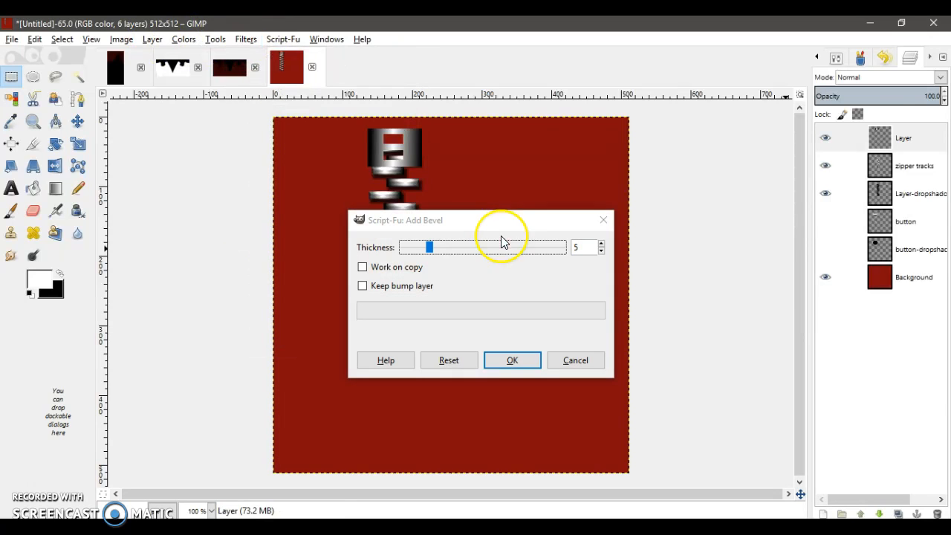
left_click(520, 362)
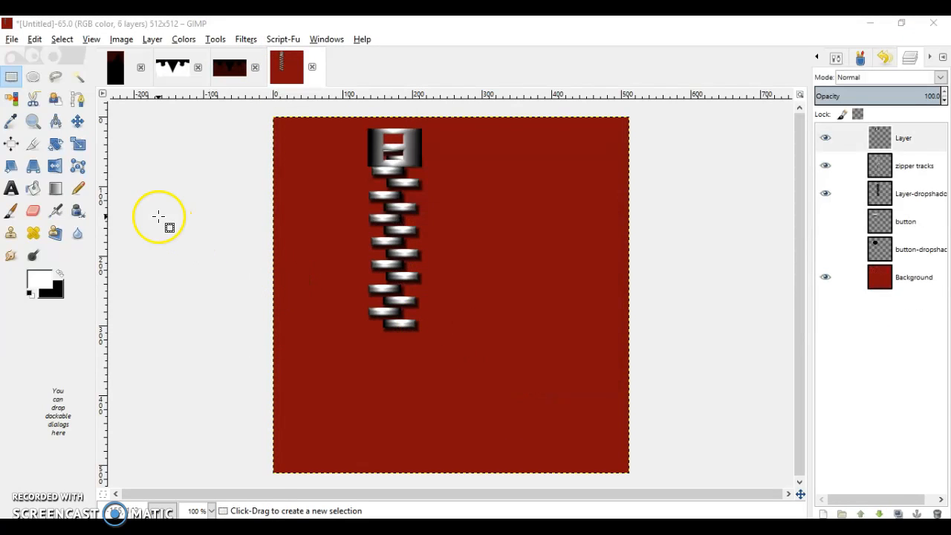
- Repeat the bevel on the metallic block twice, flipping the layer horizontally before and after the first repeat
left_click(55, 166)
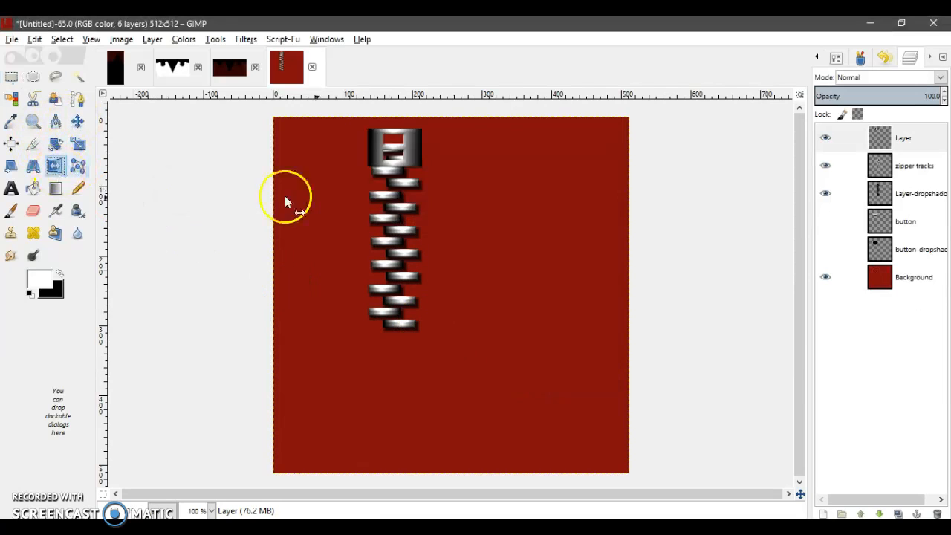
left_click(318, 140)
left_click(246, 39)
left_click(257, 55)
left_click(400, 143)
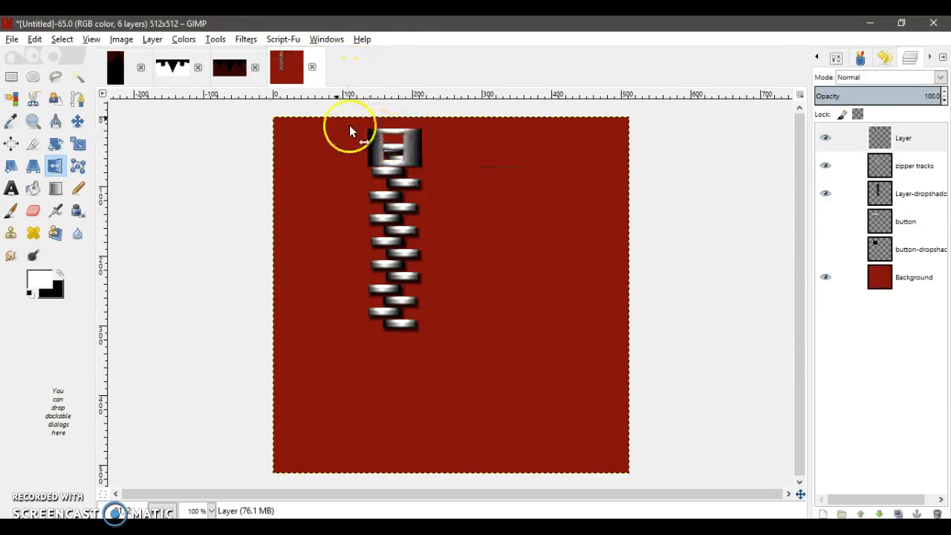
left_click(246, 39)
left_click(277, 56)
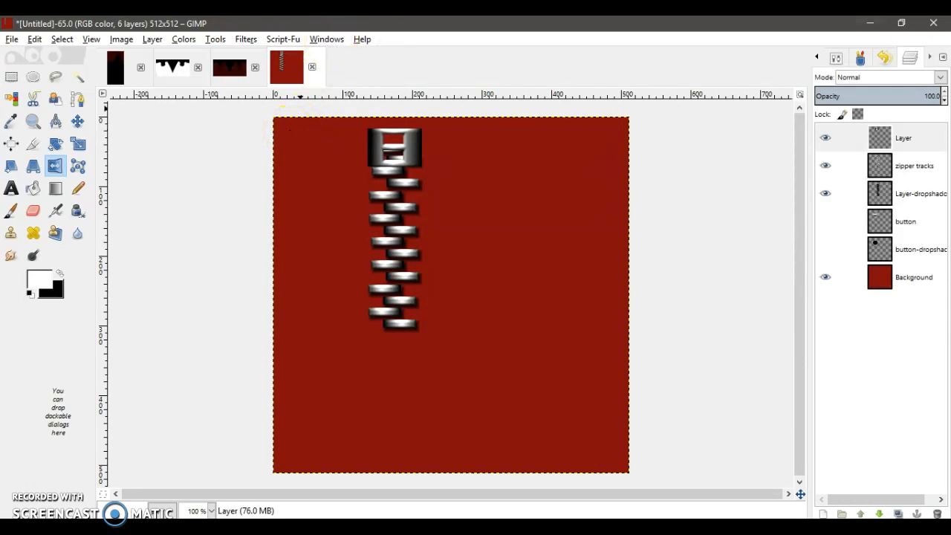
- Rename the metallic block's layer as "ziper head"
right_click(881, 141)
left_click(854, 153)
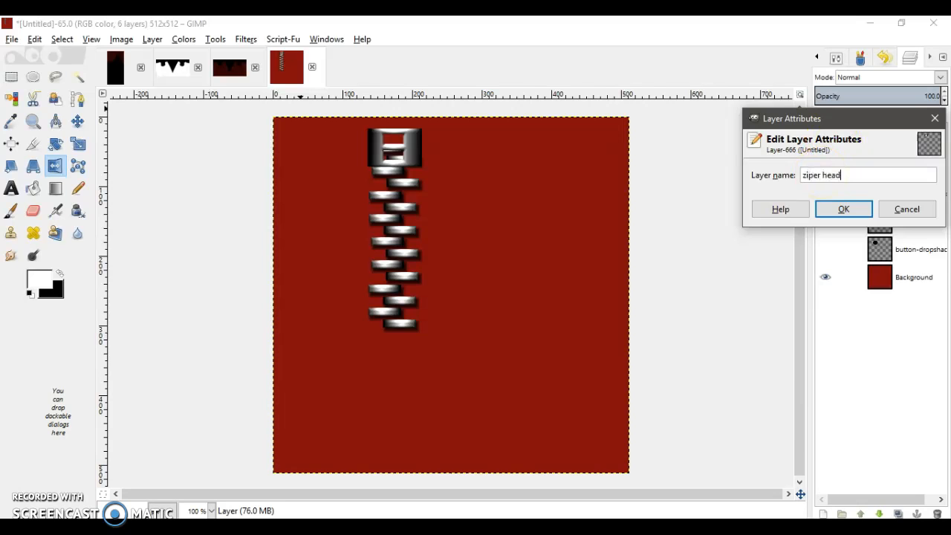
key("Return")
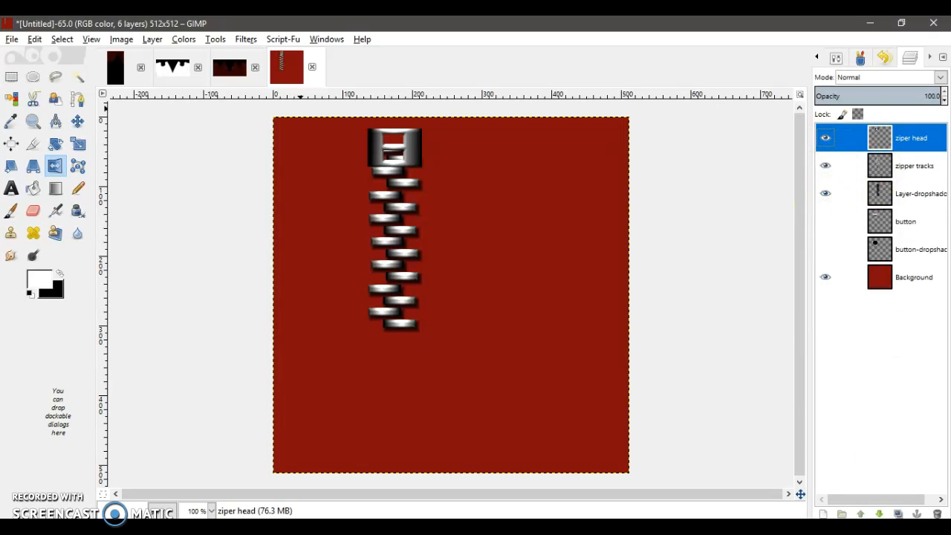
- Add a black drop shadow to the ziper head layer with 75% opacity, size 5, offset angle 120 and offset distance 5
left_click(246, 38)
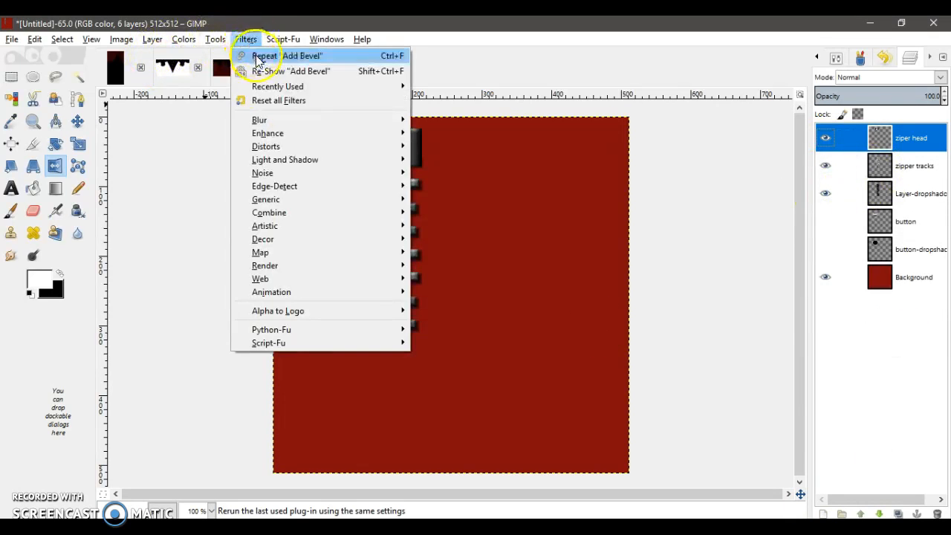
mouse_move(281, 40)
mouse_move(340, 56)
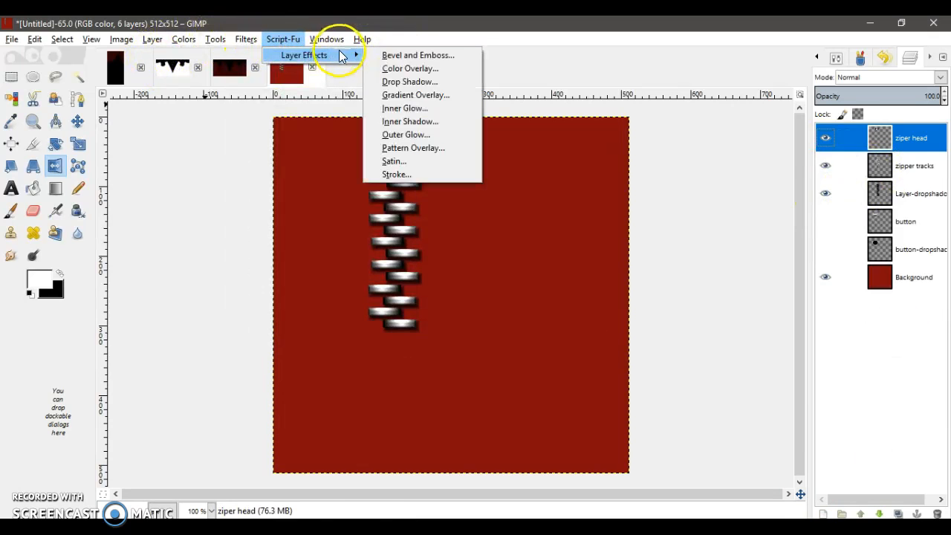
left_click(409, 81)
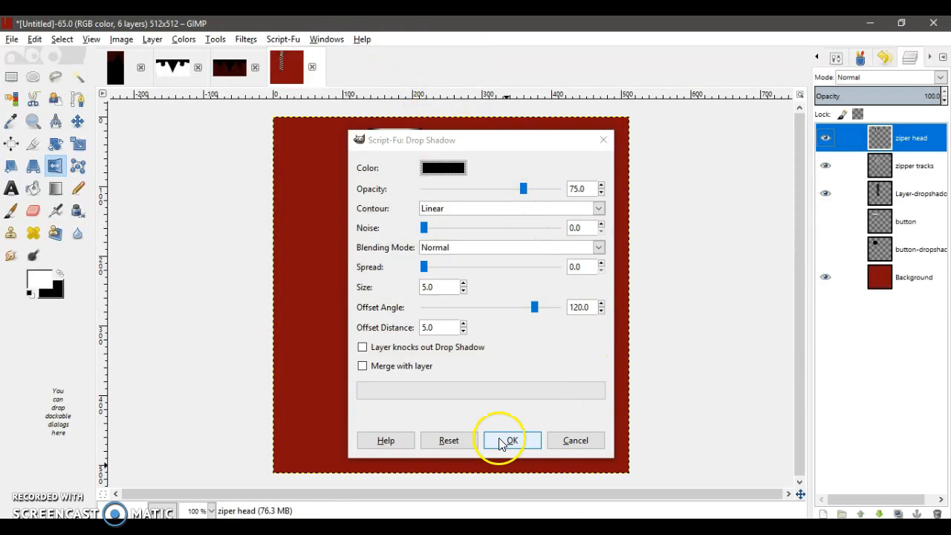
left_click(502, 442)
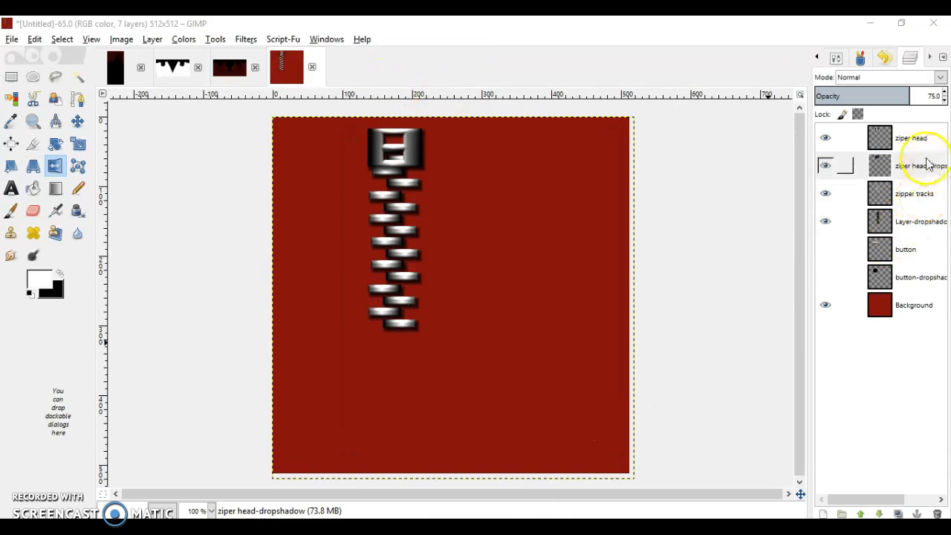
- Add a transparent layer above ziper head and fill a narrow vertical strip hanging from its upper window with a vertical metallic gradient
left_click(915, 138)
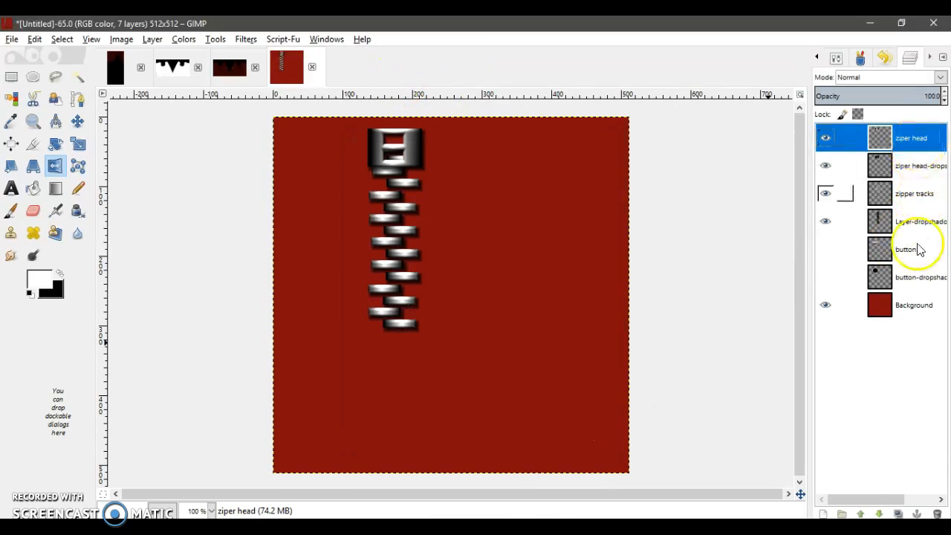
left_click(823, 514)
left_click(830, 501)
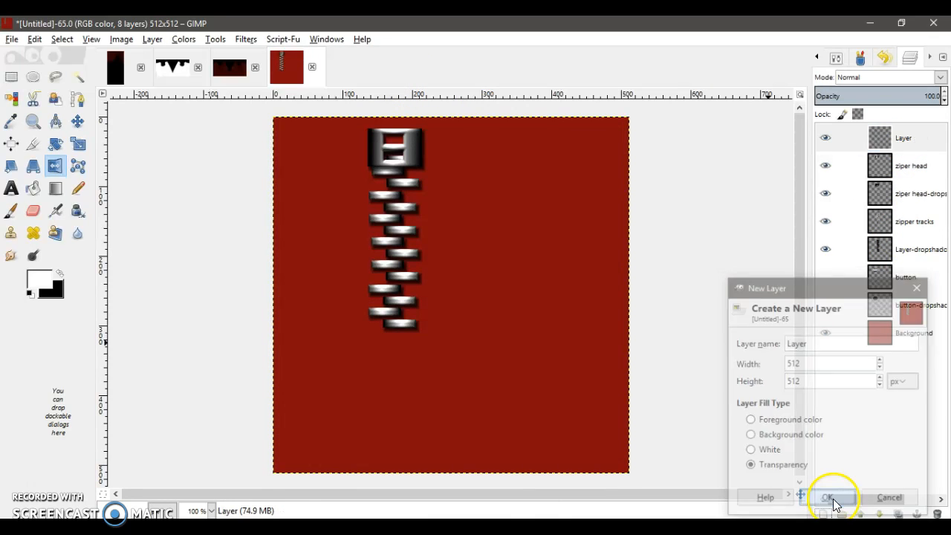
left_click(32, 75)
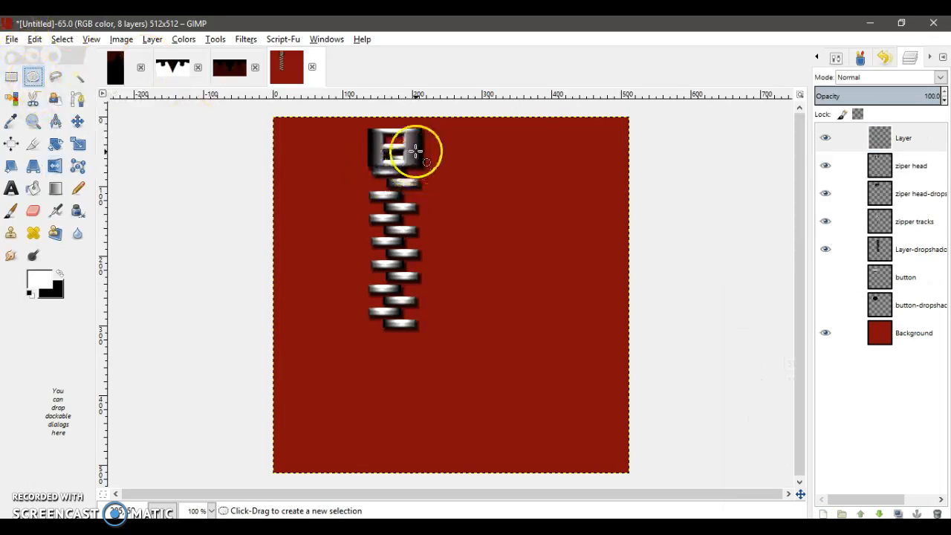
left_click(11, 77)
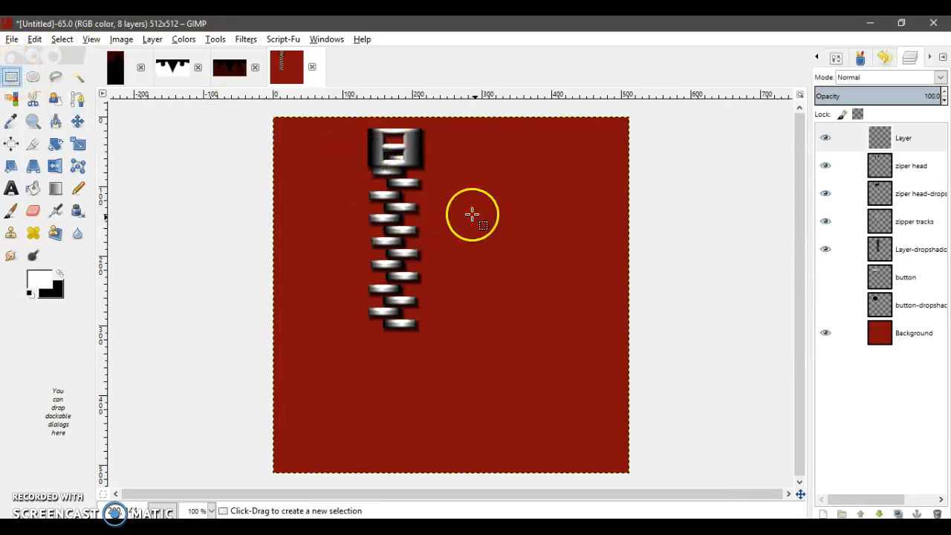
left_click_drag(384, 139, 403, 228)
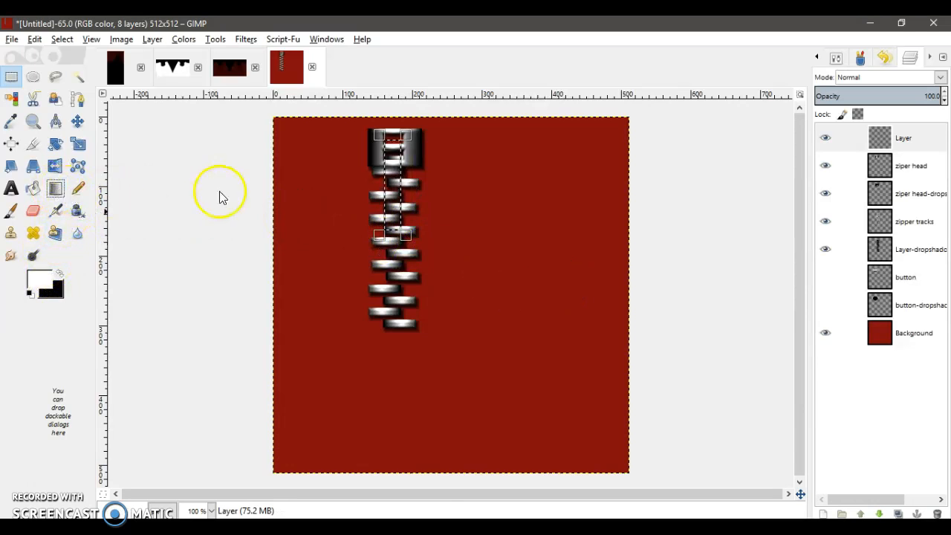
left_click(55, 188)
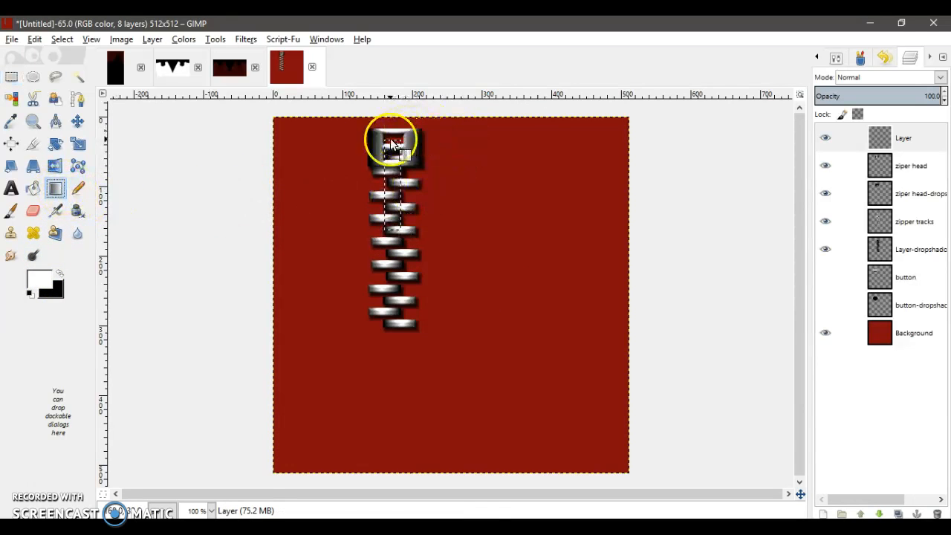
left_click_drag(391, 140, 390, 235)
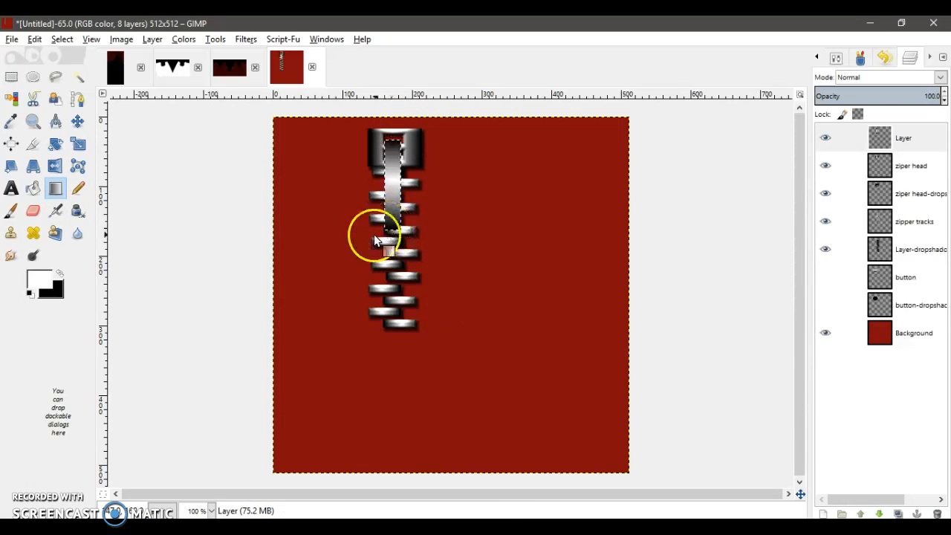
- Cut matching small rectangular holes near the lower and upper ends of the metallic strip, and clear the selection
left_click(11, 77)
left_click_drag(390, 145, 392, 215)
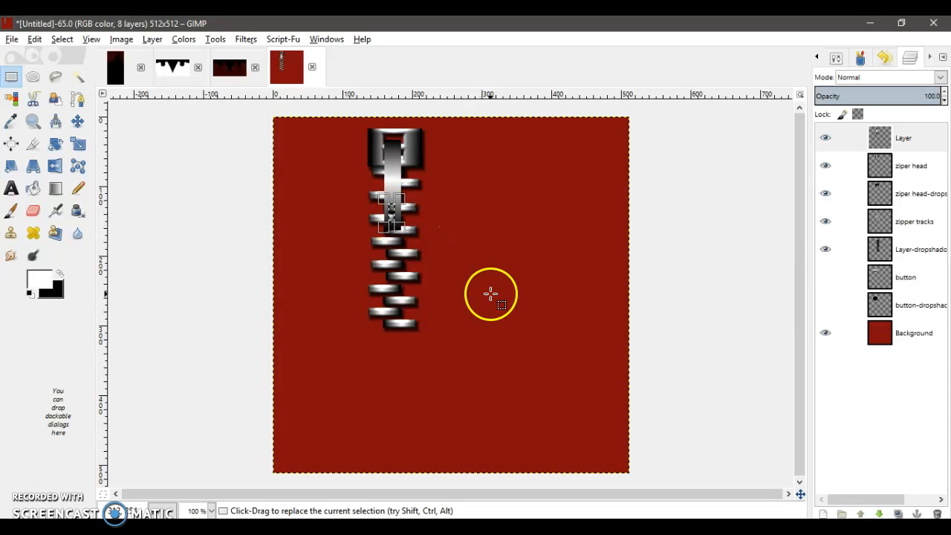
left_click_drag(390, 215, 389, 155)
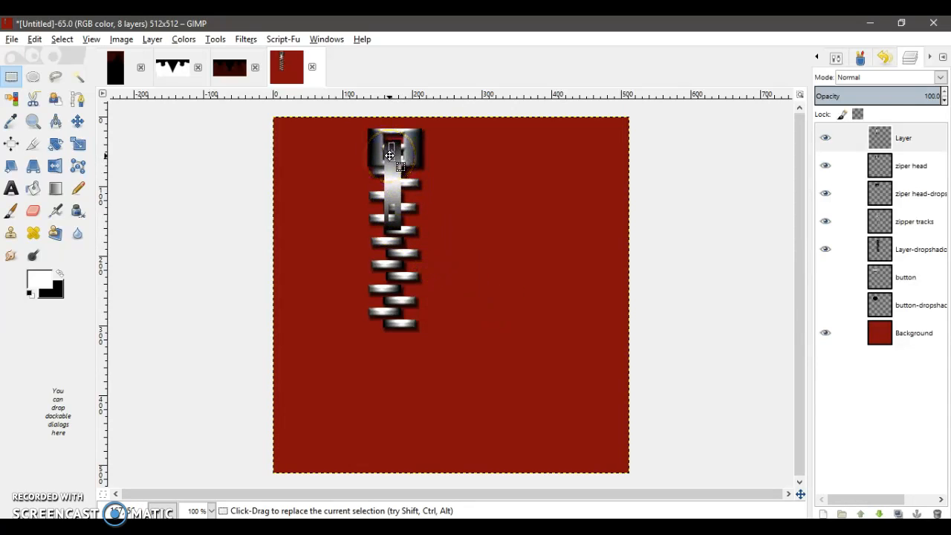
left_click(417, 193)
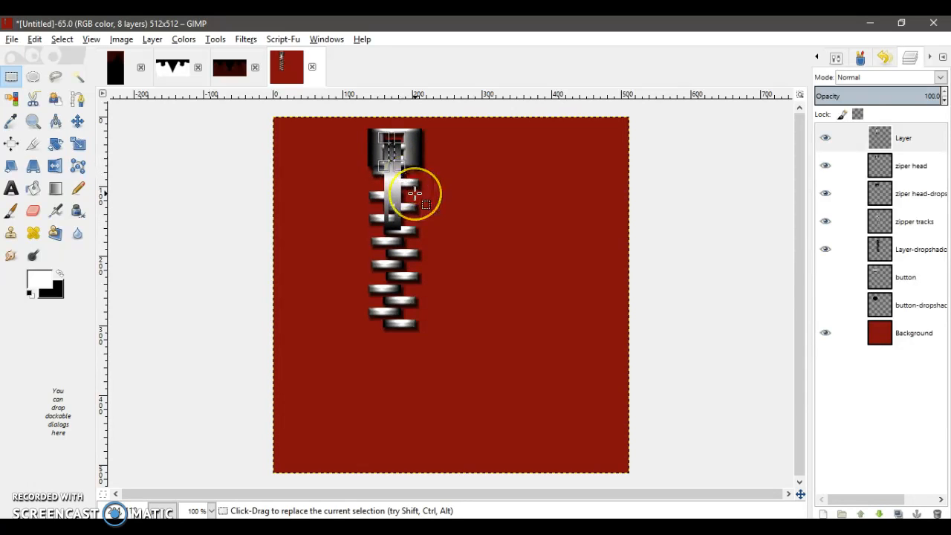
left_click(408, 177)
left_click(78, 120)
left_click(315, 63)
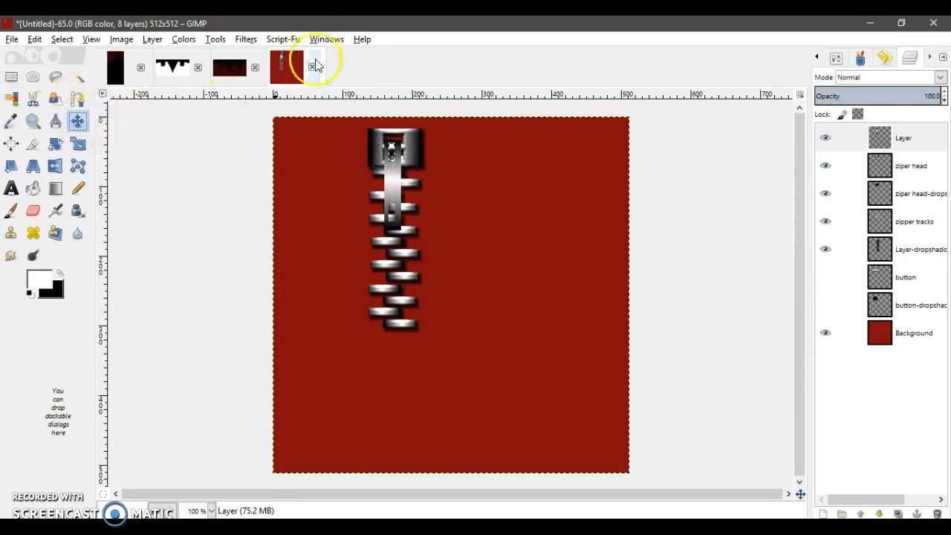
left_click(62, 39)
left_click(76, 72)
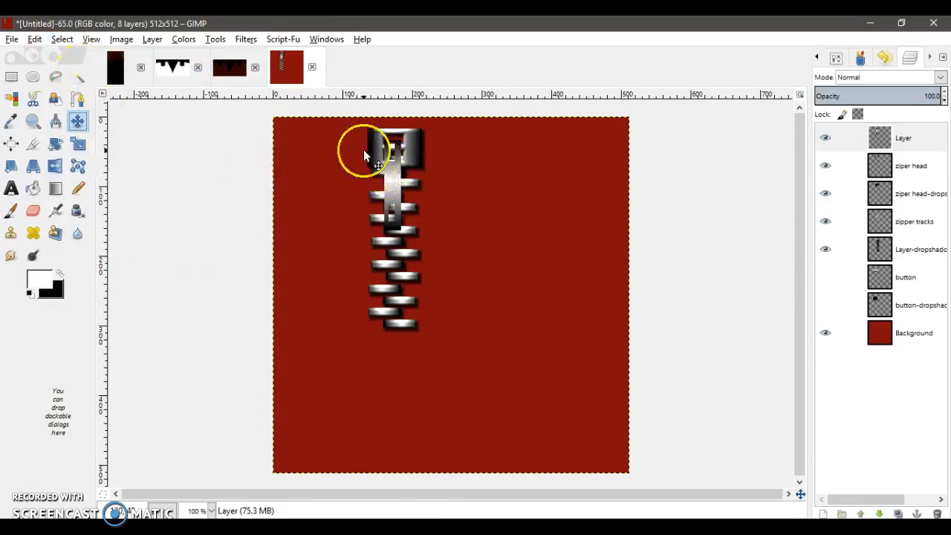
- Bevel the metallic strip with thickness 5, flip its layer horizontally, repeat the bevel and flip the layer back
left_click(246, 39)
mouse_move(334, 86)
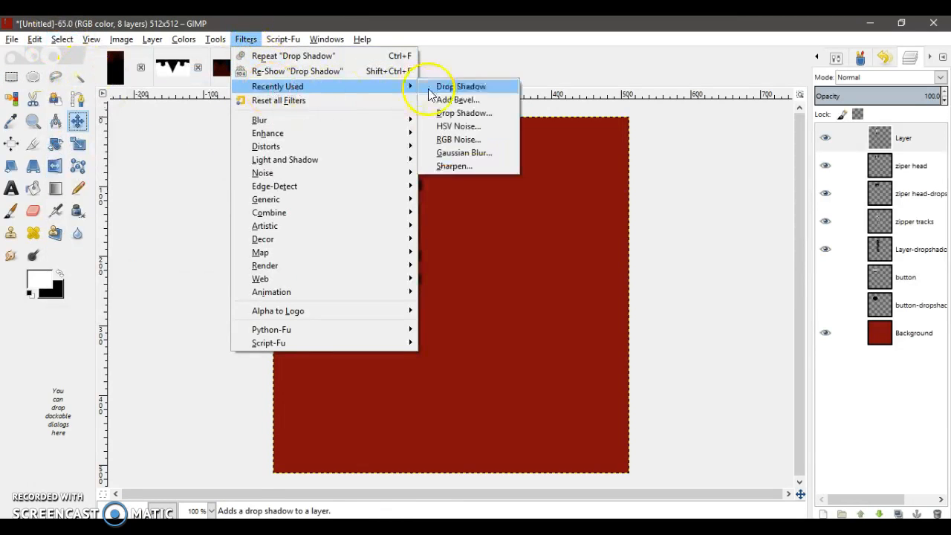
left_click(457, 100)
left_click(506, 360)
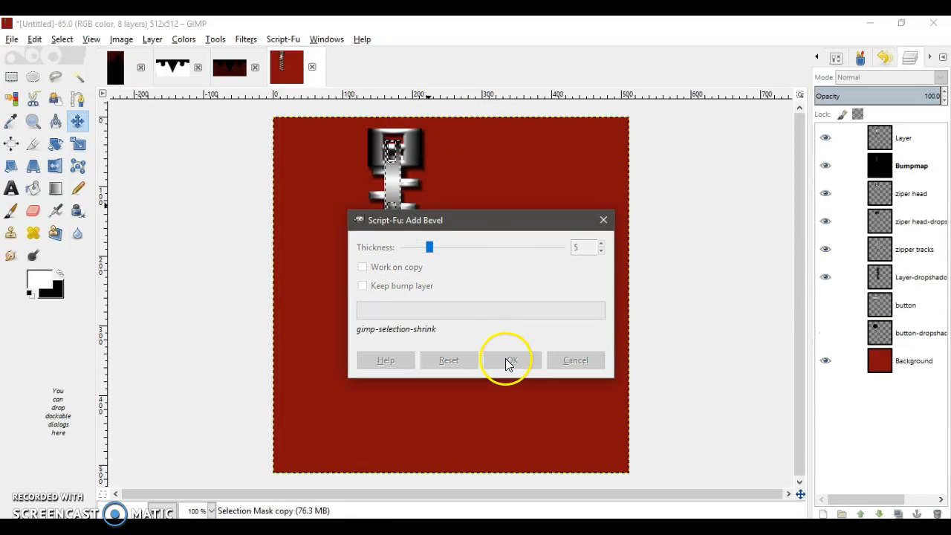
left_click(60, 170)
left_click(339, 183)
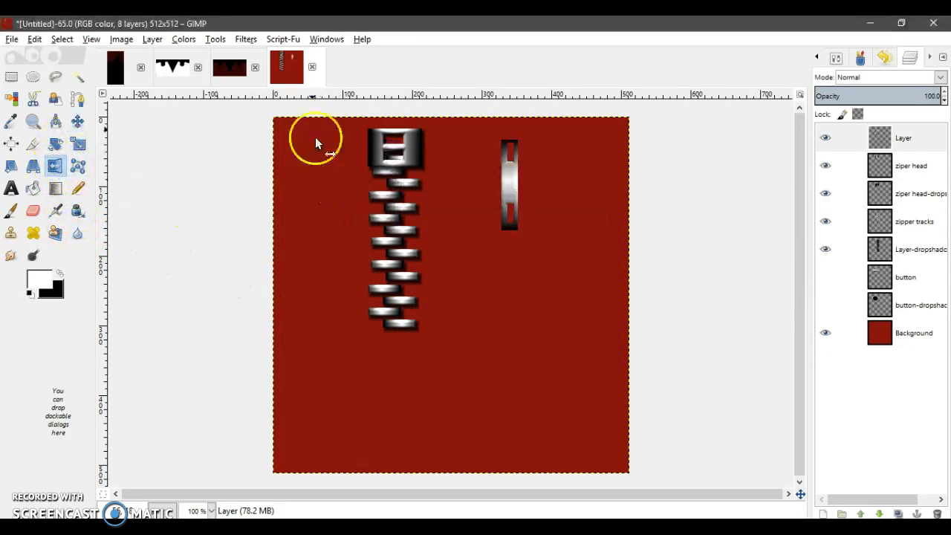
left_click(246, 38)
left_click(275, 55)
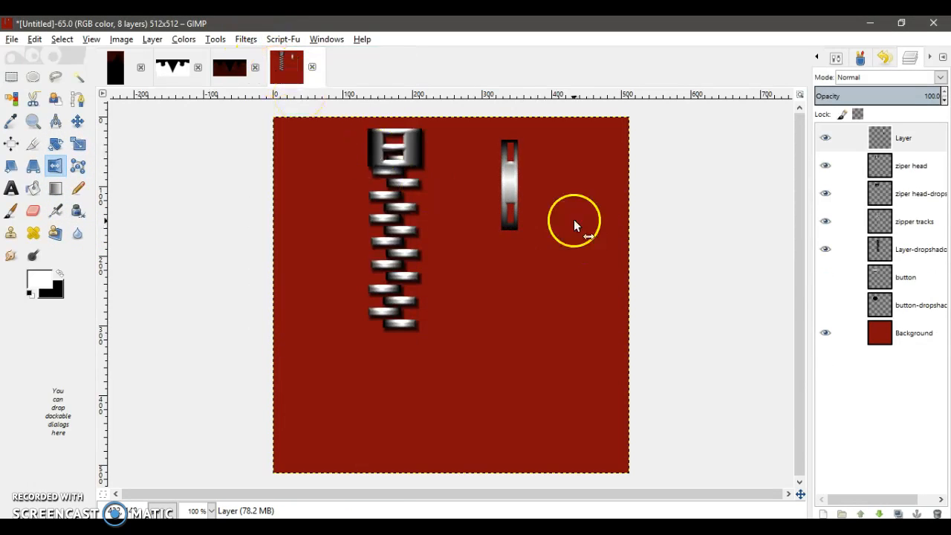
left_click(515, 202)
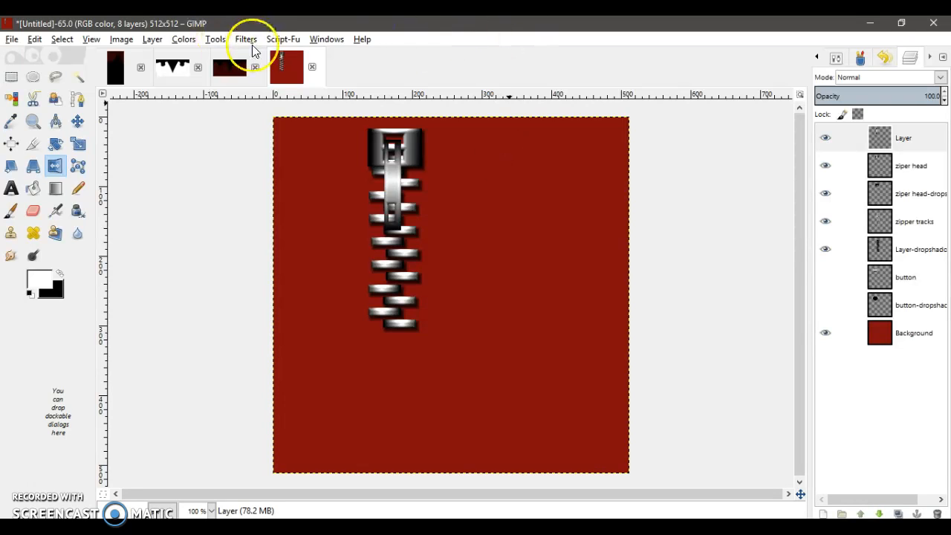
- Add a drop shadow to the zipper pull layer with 75% opacity, size 5, offset angle 120 and offset distance 5
left_click(277, 42)
mouse_move(309, 55)
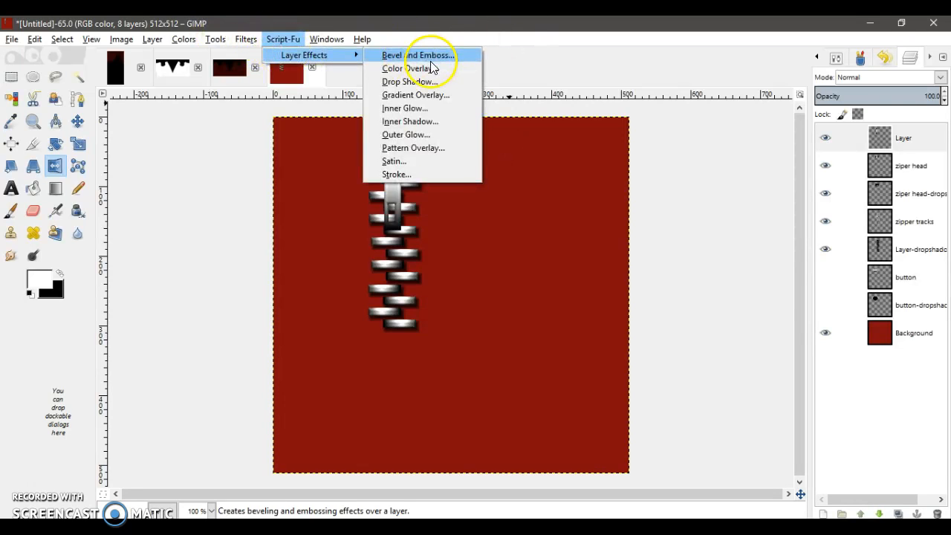
left_click(429, 87)
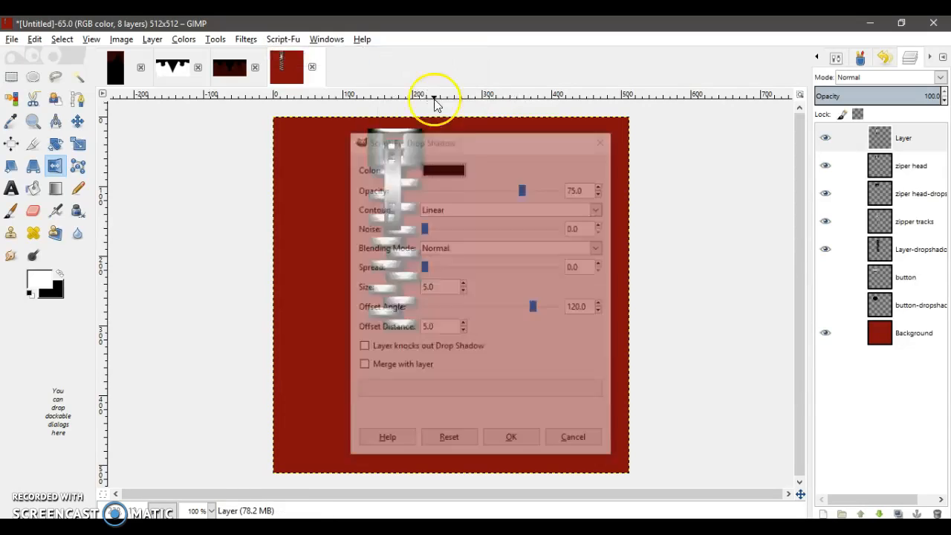
left_click(512, 440)
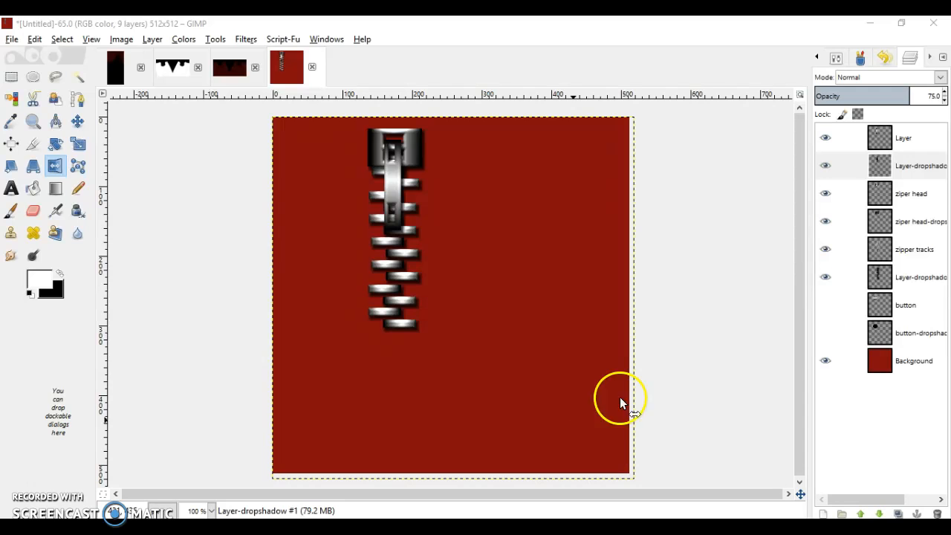
- Hide every zipper layer and its shadow, leaving the background shown, and add a new transparent layer above the pull's shadow
left_click(825, 138)
left_click_drag(827, 166, 827, 269)
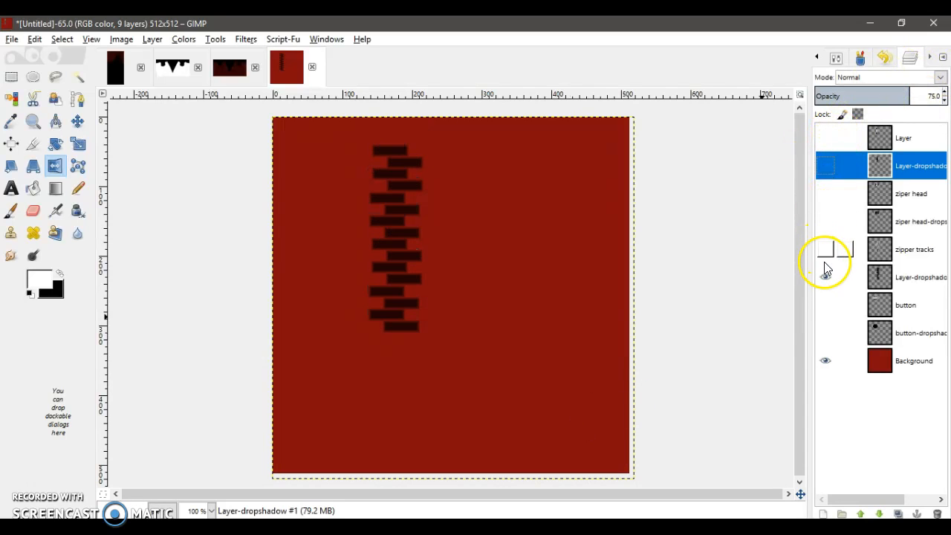
left_click(825, 276)
left_click(819, 514)
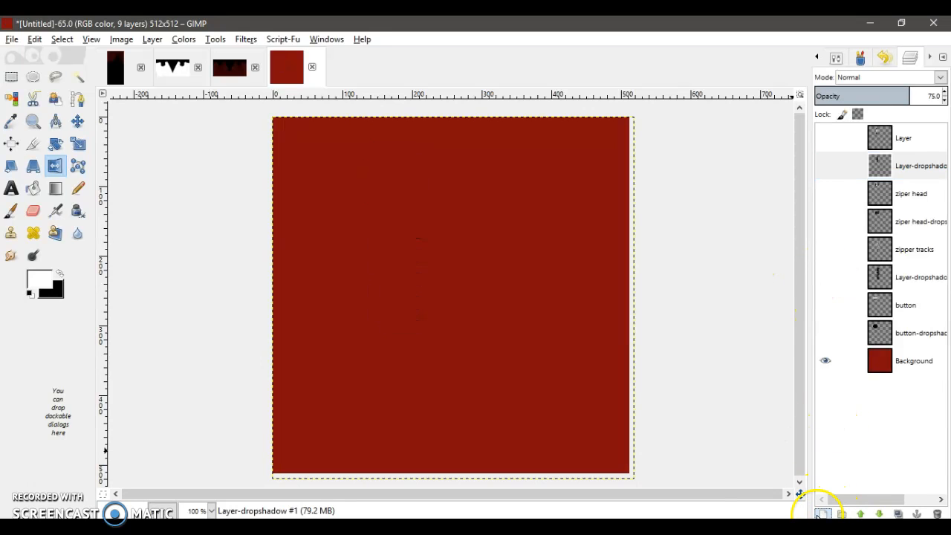
left_click(827, 502)
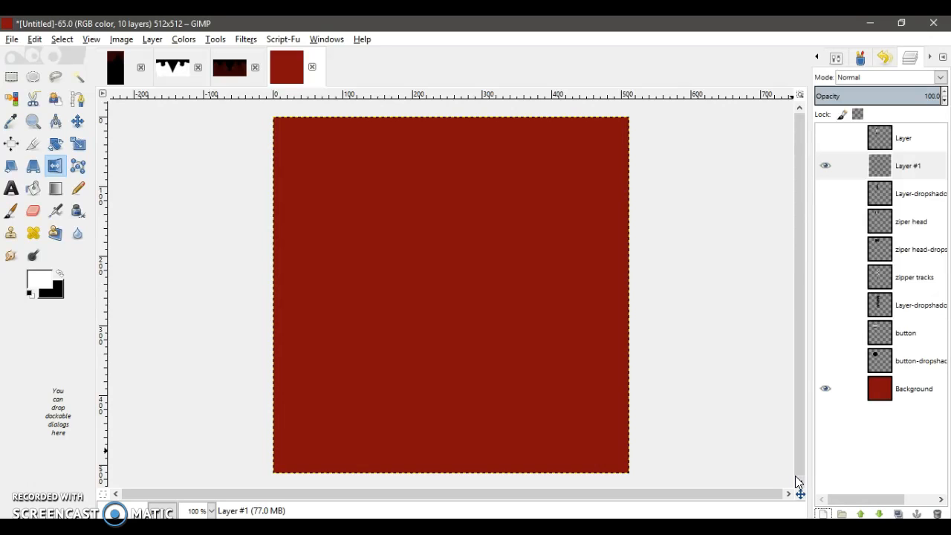
- Paint a single white dot near the canvas's upper-left corner with the 2. Hardness 100 brush at size 15.98
left_click(11, 211)
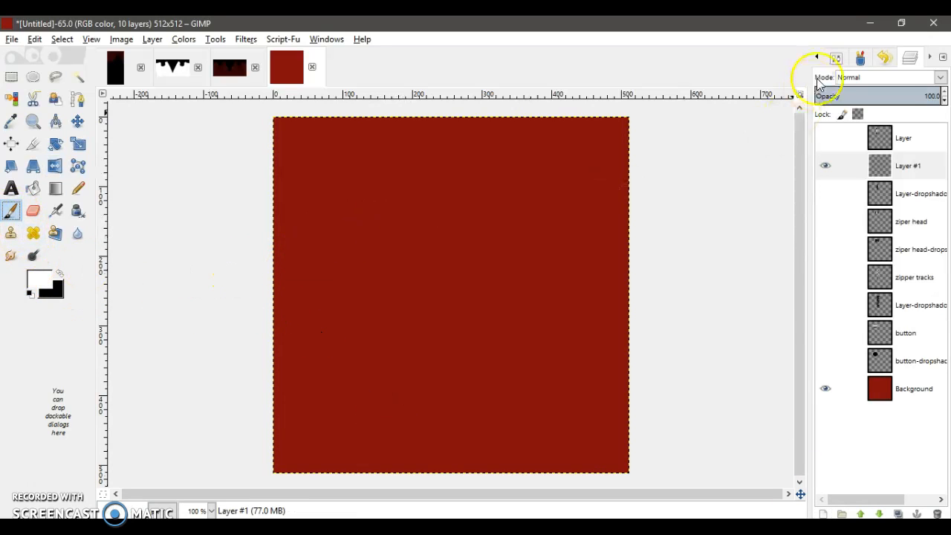
left_click(860, 58)
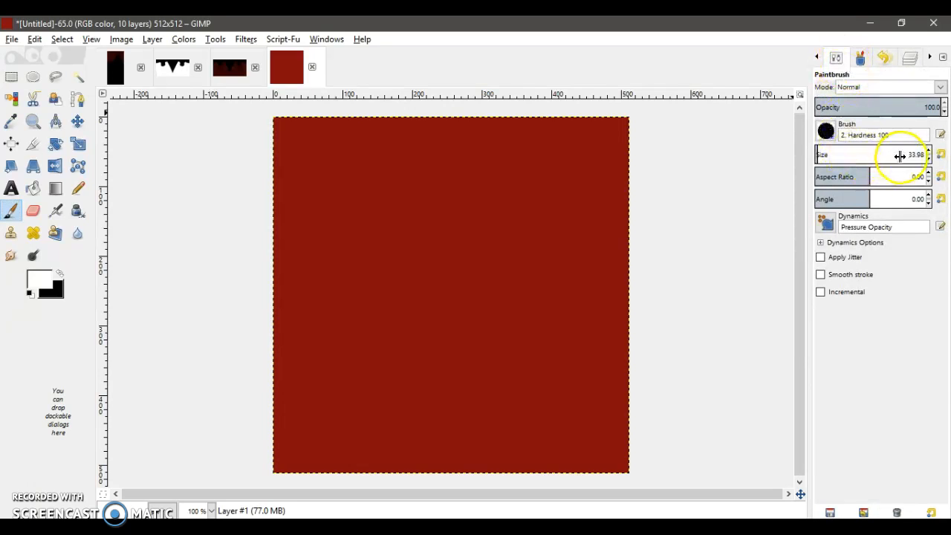
left_click(928, 158)
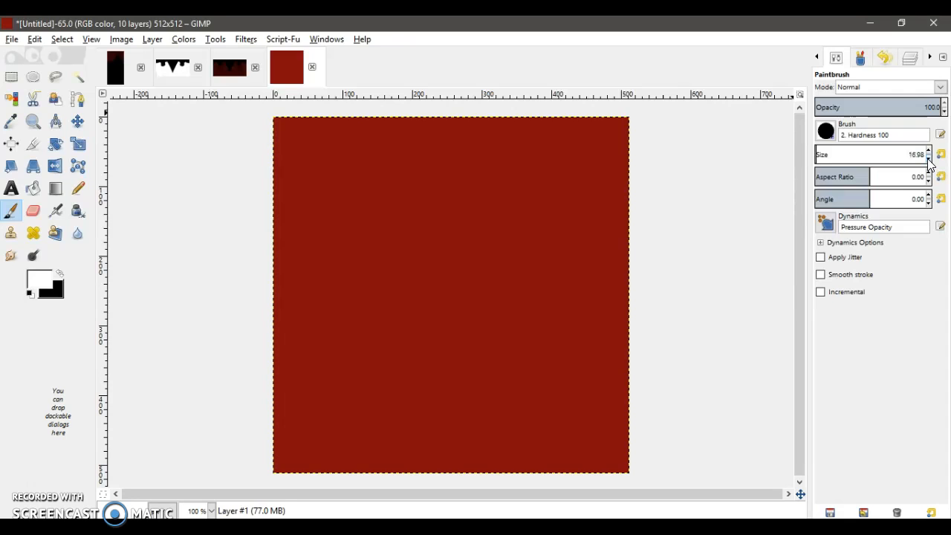
left_click(928, 158)
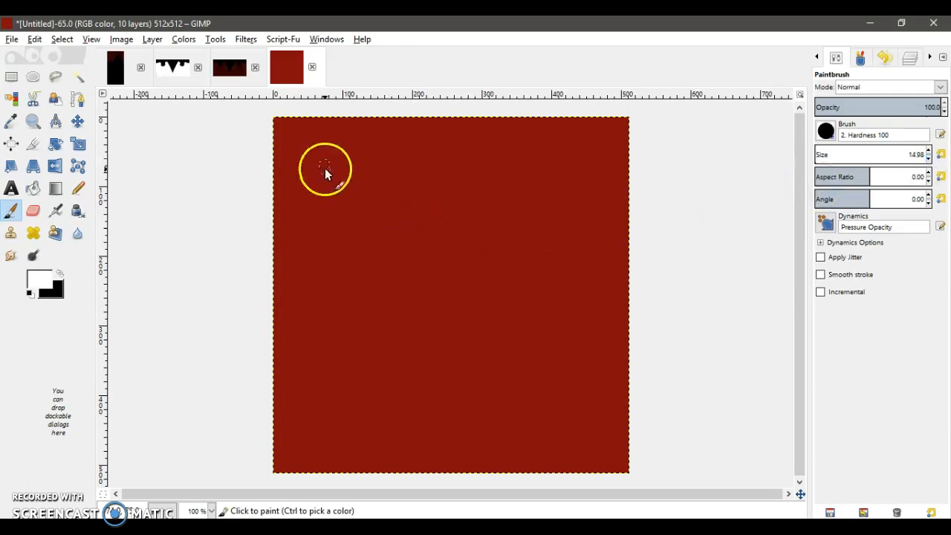
left_click(928, 152)
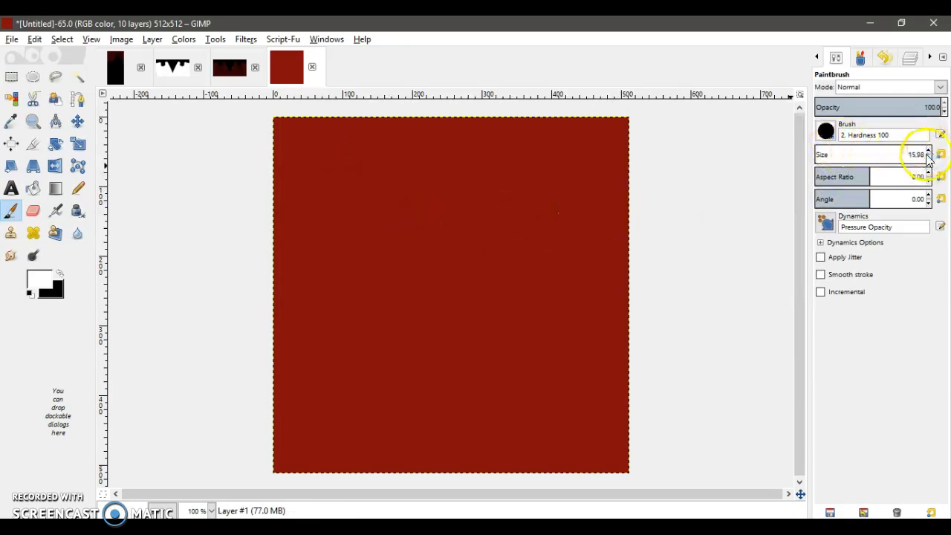
left_click(292, 137)
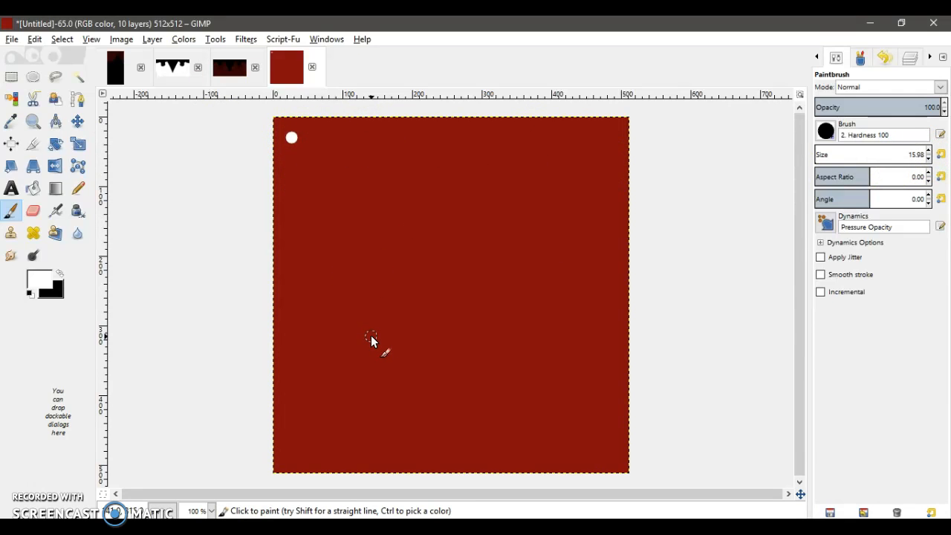
left_click(913, 60)
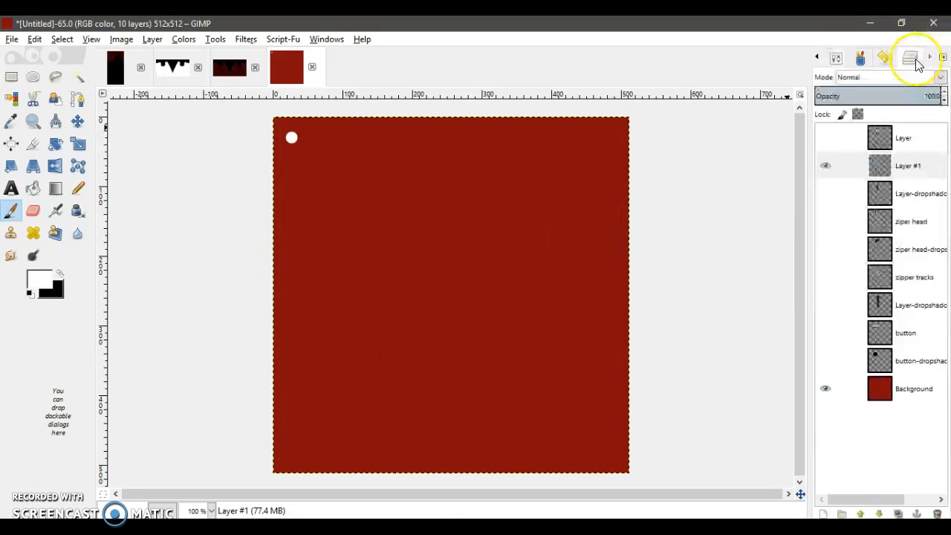
left_click(825, 165)
left_click(825, 165)
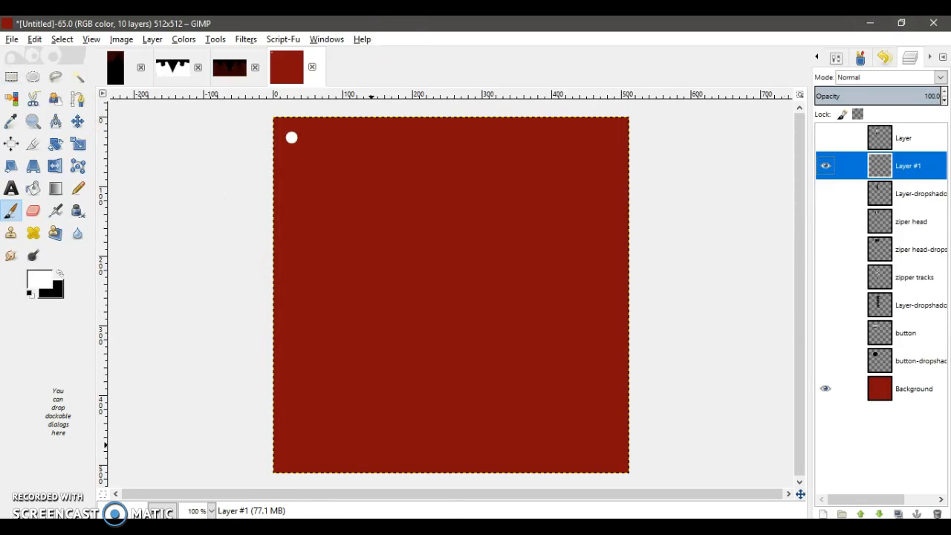
- Smudge the white dot downward in repeated straight strokes to form a tapering vertical streak
key("s")
left_click(290, 139)
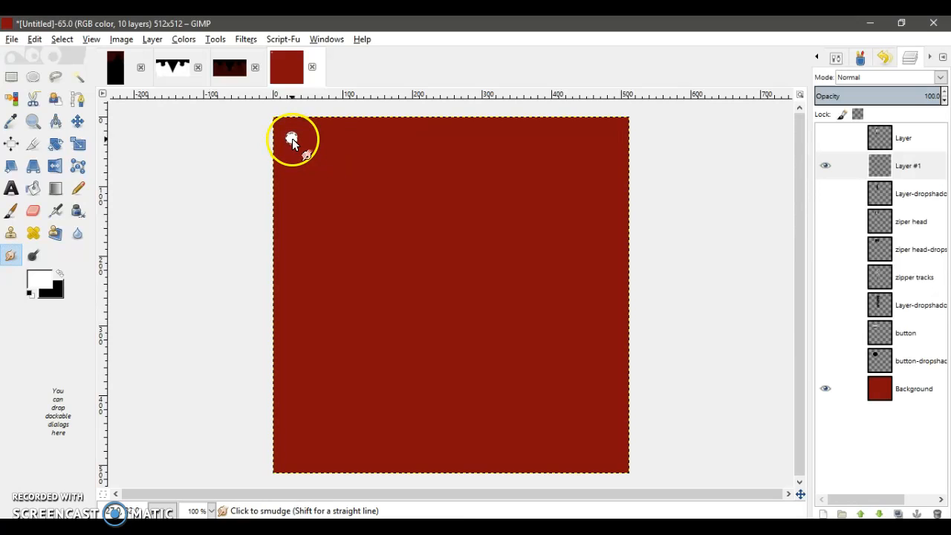
left_click(293, 201, "shift")
left_click(291, 140)
left_click(292, 195, "shift")
left_click(292, 139)
left_click(293, 205, "shift")
- Smudge from the dot toward the right in repeated straight strokes to form a tapering horizontal streak along the canvas's upper edge
left_click(291, 138)
left_click(330, 139, "shift")
left_click(292, 136)
left_click(381, 136, "shift")
left_click(296, 140)
left_click(390, 137, "shift")
left_click(295, 135)
left_click(440, 128, "shift")
left_click(299, 135)
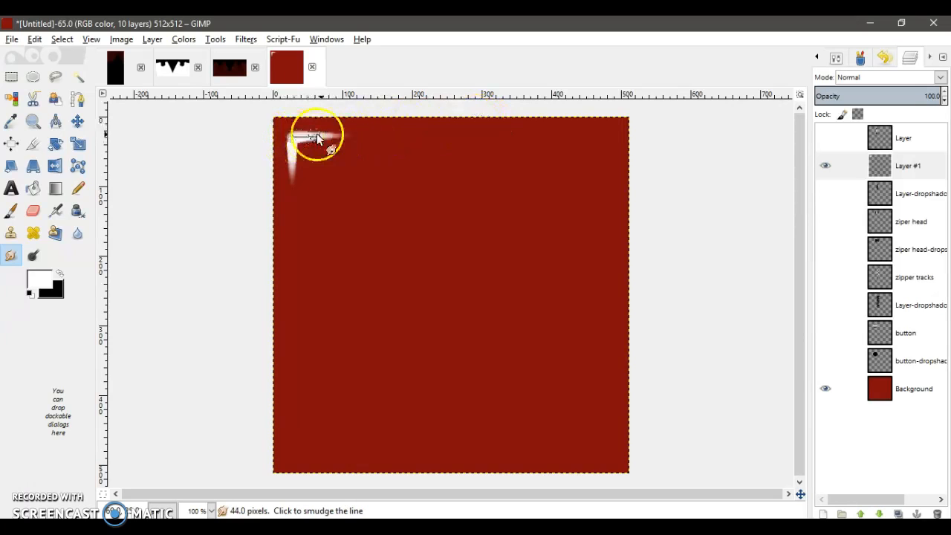
left_click(488, 129, "shift")
- Lengthen the vertical arm of the corner highlight with more straight downward smudges from the dot
left_click(290, 146)
left_click(283, 225, "shift")
left_click(291, 137)
left_click(286, 260, "shift")
left_click(291, 138)
left_click(284, 251, "shift")
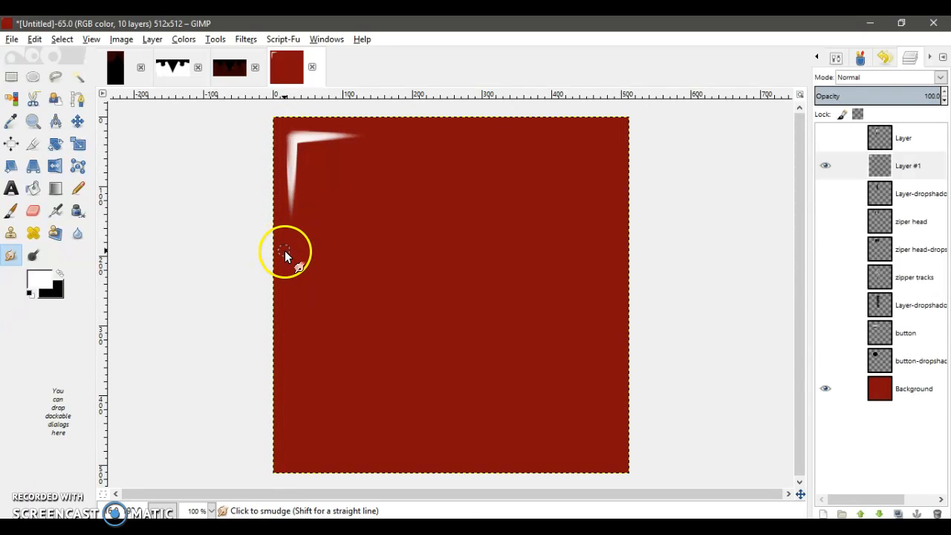
- Soften the inner edge of the corner highlight with the Blur tool and apply a Gaussian Blur to its layer
left_click(78, 233)
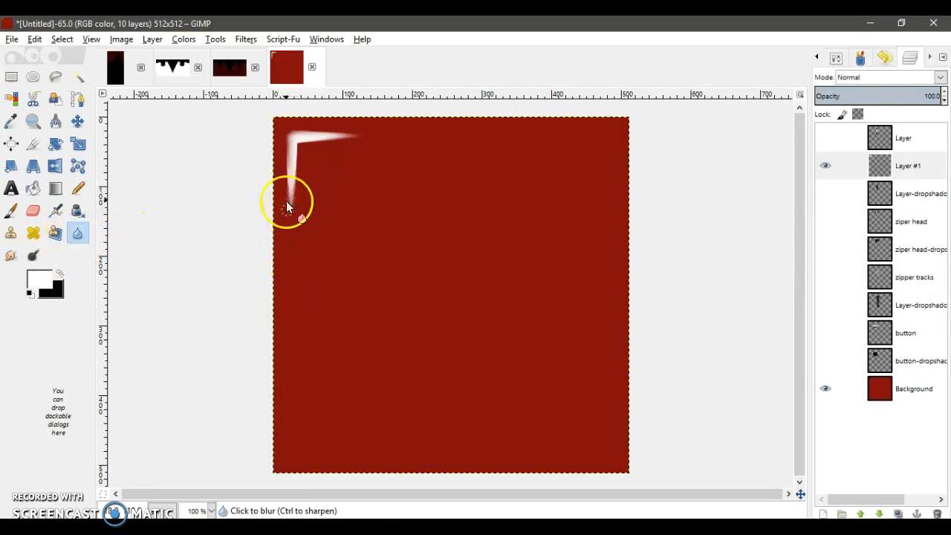
mouse_move(291, 181)
left_mouse_down()
mouse_move(288, 148)
mouse_move(296, 199)
mouse_move(302, 144)
mouse_move(318, 134)
mouse_move(272, 141)
mouse_move(355, 136)
mouse_move(302, 151)
left_mouse_up()
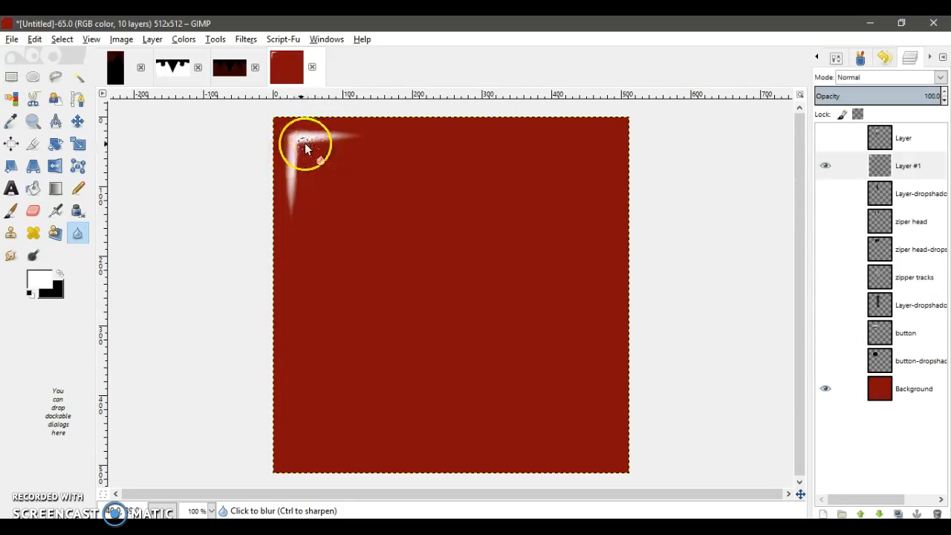
left_click(246, 38)
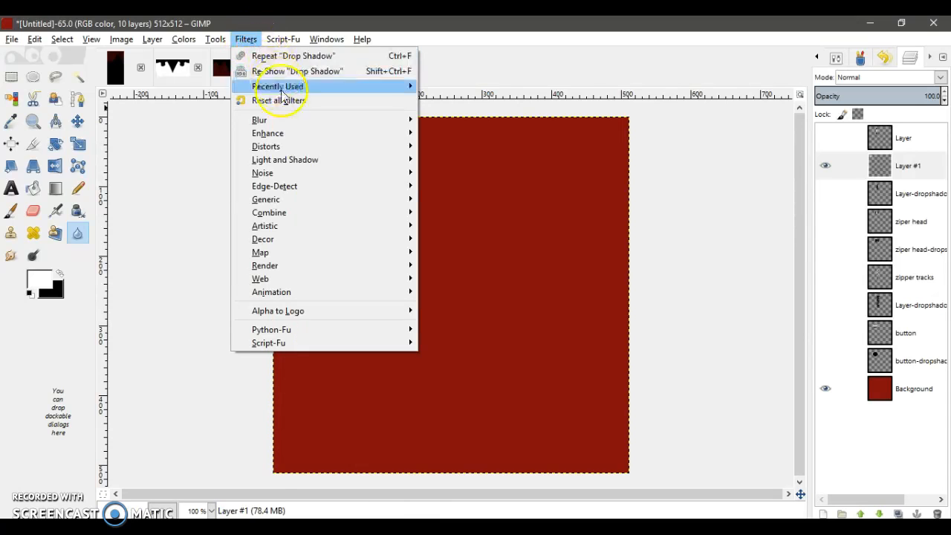
left_click(454, 131)
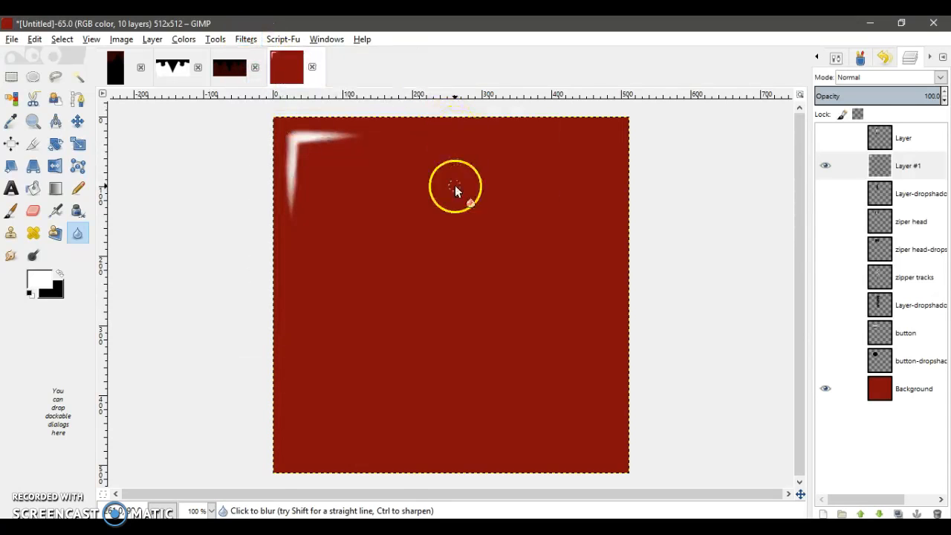
left_click_drag(528, 318, 502, 289)
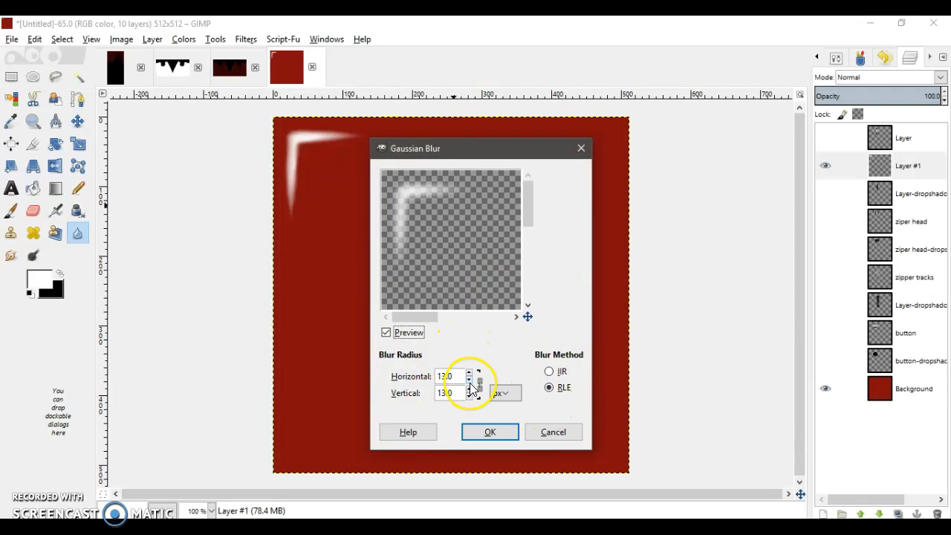
left_click(475, 433)
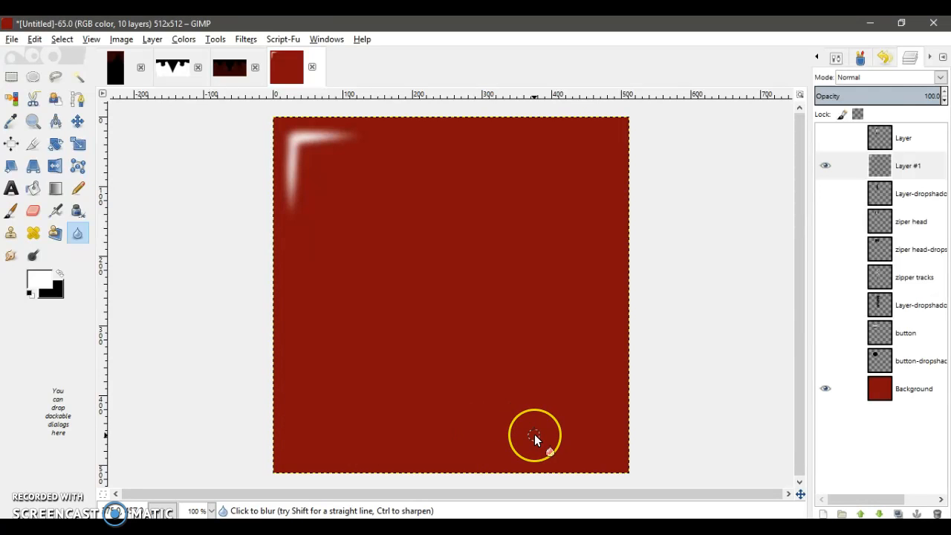
- Repeat the Gaussian Blur twice on the corner highlight's layer
left_click(246, 39)
left_click(264, 58)
left_click(246, 39)
left_click(267, 57)
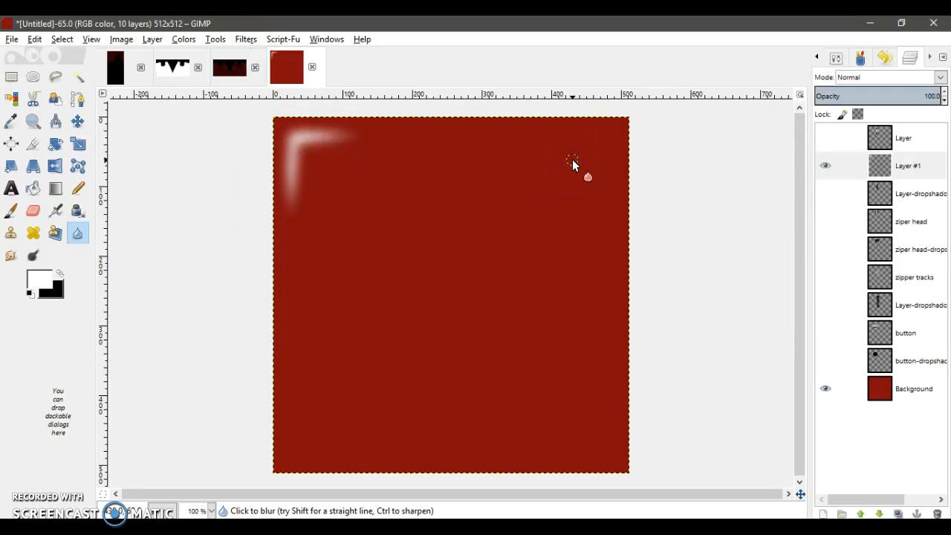
- Add a new layer above the corner highlight's layer and paint a straight vertical white line about 300 px long right of the canvas centre
left_click(822, 514)
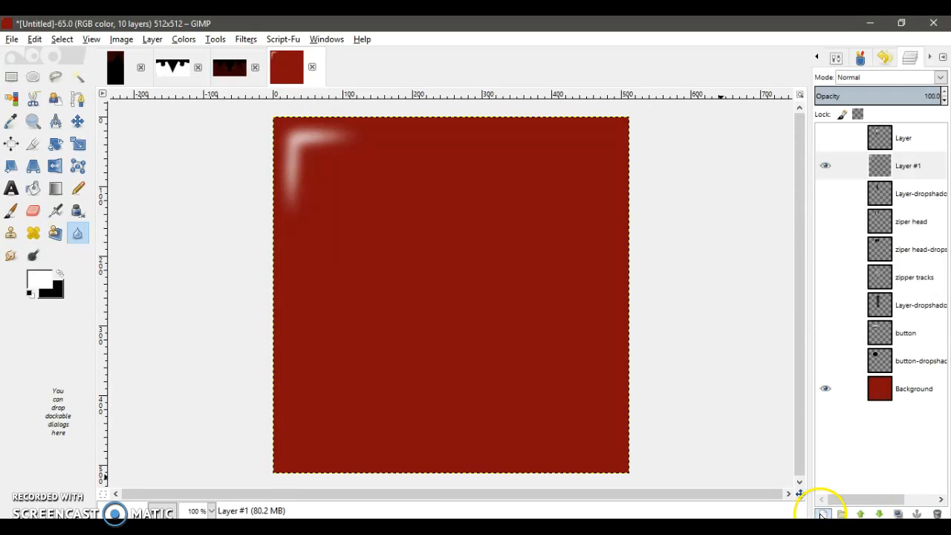
left_click(829, 507)
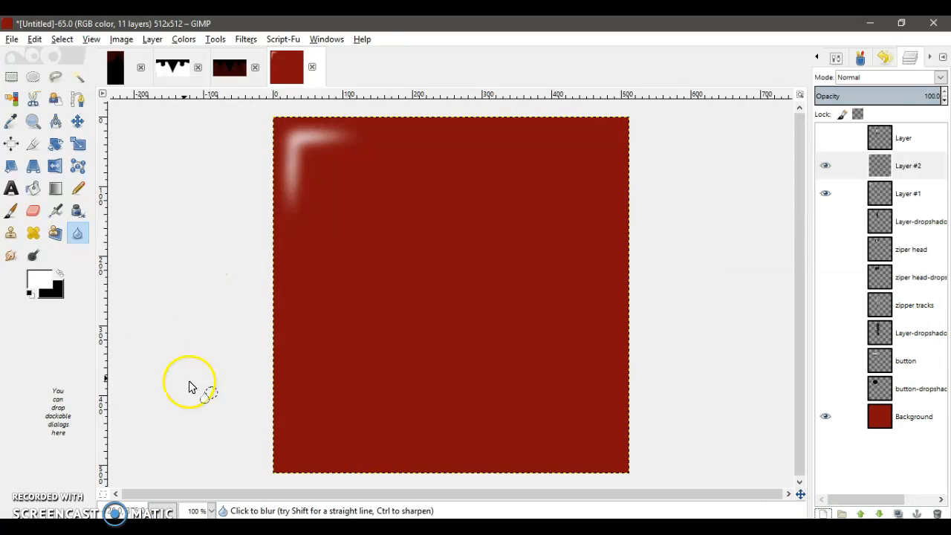
left_click(11, 211)
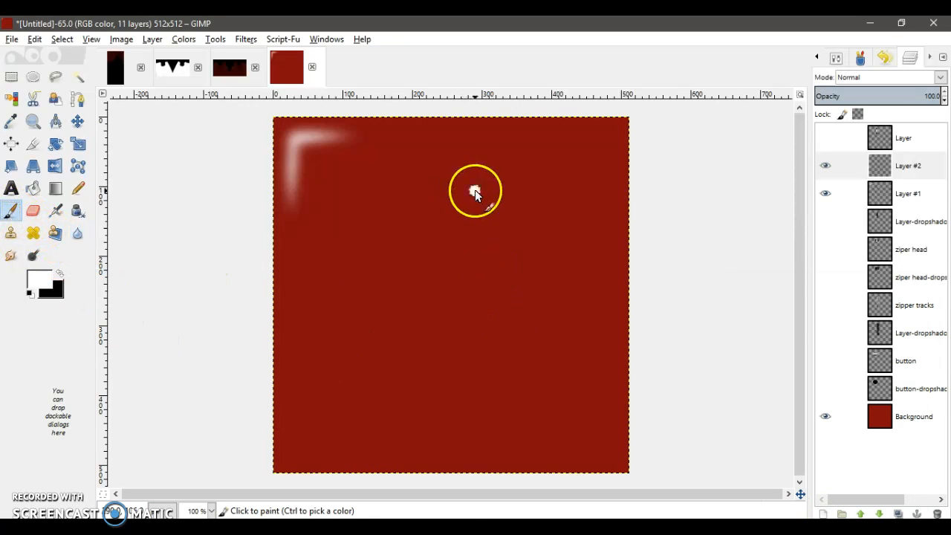
left_click(495, 396, "ctrl+shift")
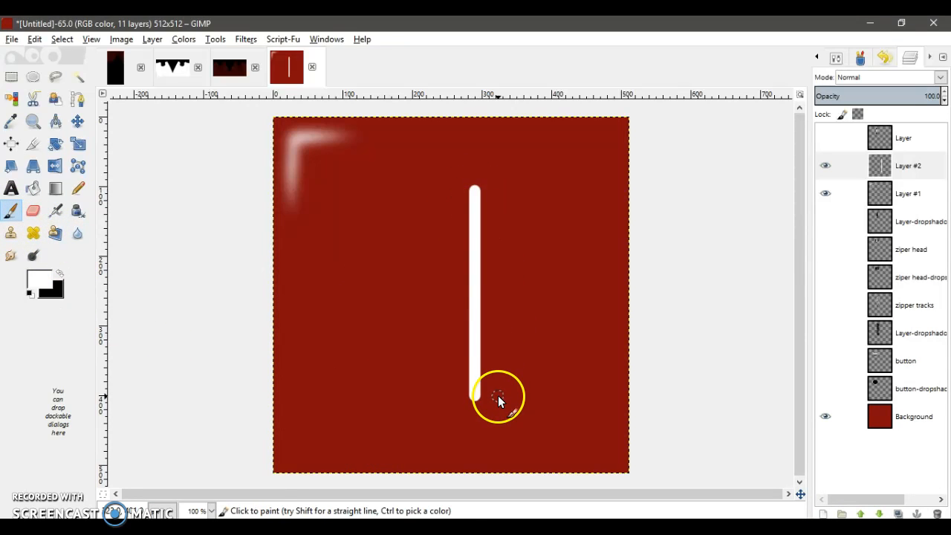
- Smudge the white line from side to side along its whole length with a brush size of 8.98, forming a jagged zigzag
left_click(11, 255)
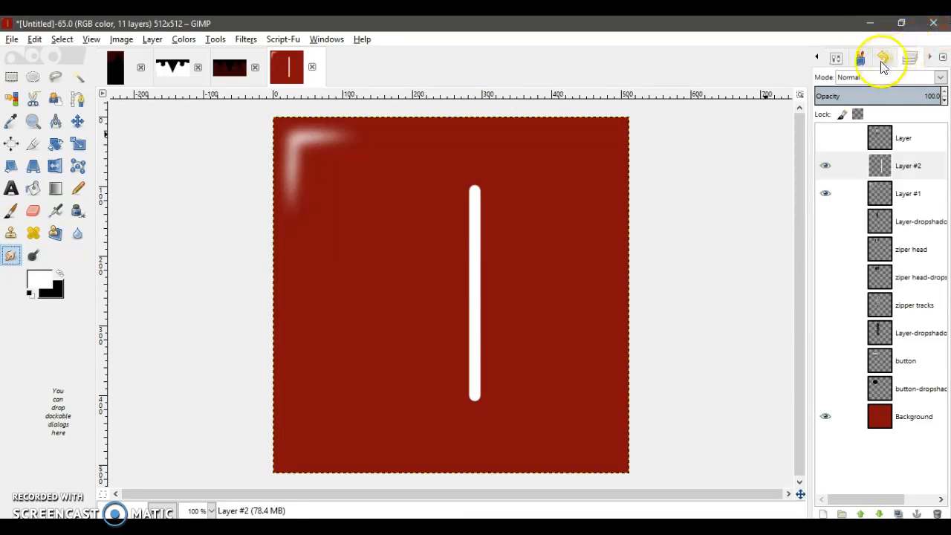
left_click(837, 57)
left_click(927, 159)
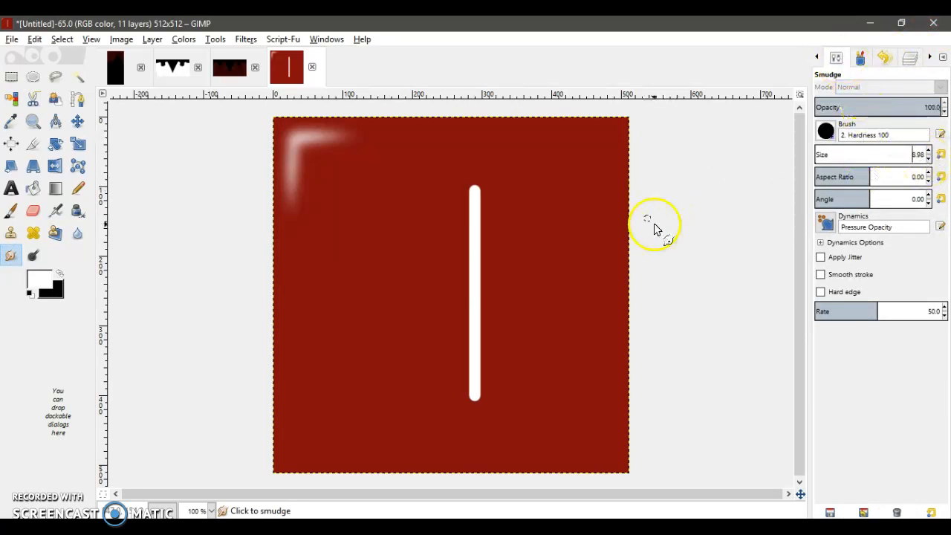
mouse_move(457, 226)
left_mouse_down()
mouse_move(417, 222)
mouse_move(612, 191)
mouse_move(353, 194)
left_mouse_up()
mouse_move(535, 190)
left_mouse_down()
mouse_move(775, 245)
mouse_move(418, 260)
mouse_move(310, 225)
mouse_move(781, 287)
mouse_move(825, 242)
mouse_move(156, 219)
mouse_move(580, 214)
mouse_move(374, 276)
mouse_move(244, 250)
mouse_move(701, 206)
mouse_move(342, 270)
mouse_move(542, 237)
mouse_move(588, 335)
mouse_move(559, 278)
left_mouse_up()
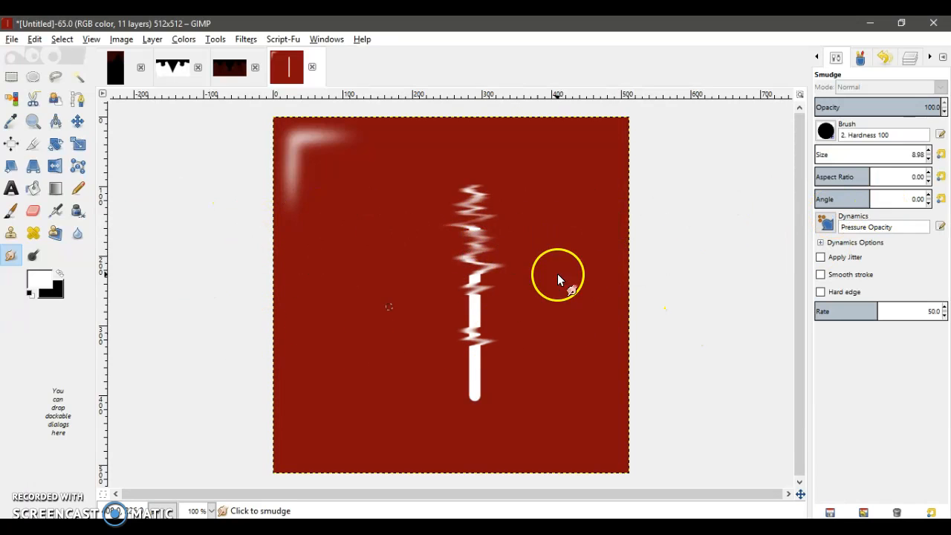
mouse_move(448, 280)
left_mouse_down()
mouse_move(524, 292)
mouse_move(624, 276)
mouse_move(633, 211)
left_mouse_up()
left_click_drag(375, 229, 372, 198)
mouse_move(575, 177)
left_mouse_down()
mouse_move(362, 341)
mouse_move(451, 320)
mouse_move(508, 358)
mouse_move(464, 353)
left_mouse_up()
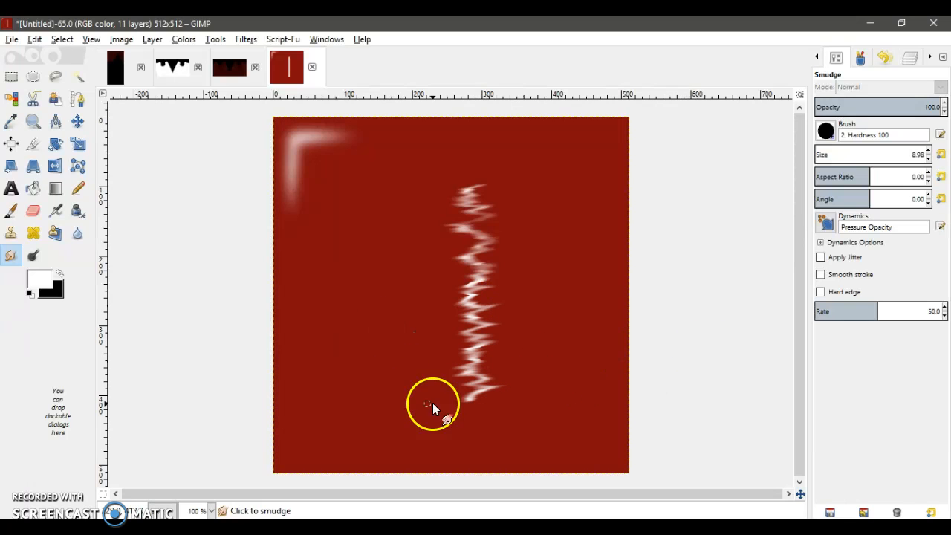
left_click_drag(602, 300, 506, 247)
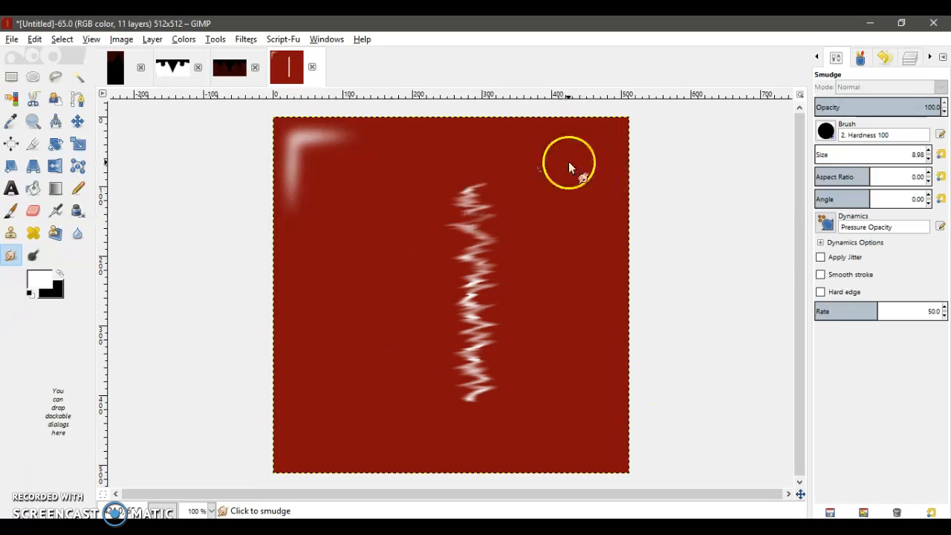
mouse_move(479, 341)
left_mouse_down()
mouse_move(569, 260)
mouse_move(592, 304)
mouse_move(474, 290)
left_mouse_up()
mouse_move(562, 296)
left_mouse_down()
mouse_move(419, 201)
mouse_move(546, 275)
left_mouse_up()
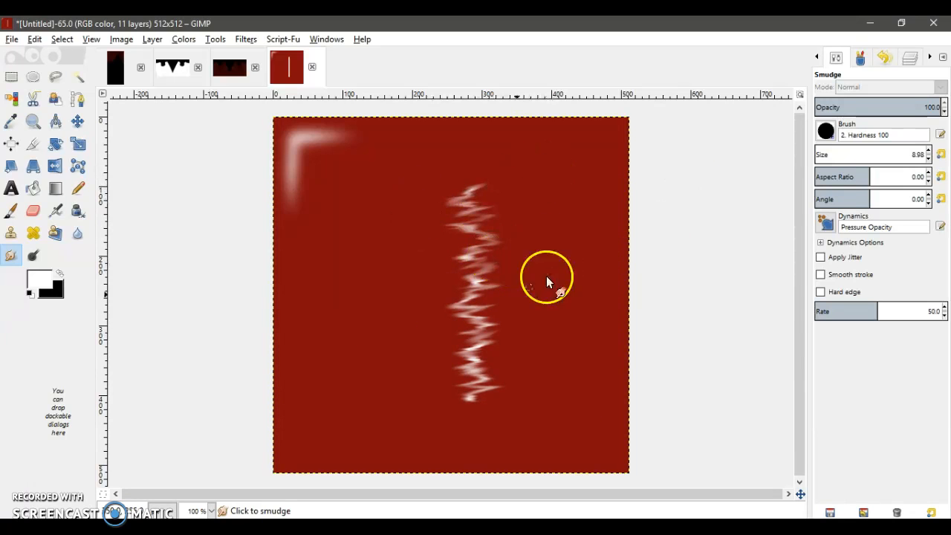
- Apply a Gaussian Blur with a 2.0 px horizontal and vertical radius to the zigzag's layer
left_click(250, 41)
left_click(256, 70)
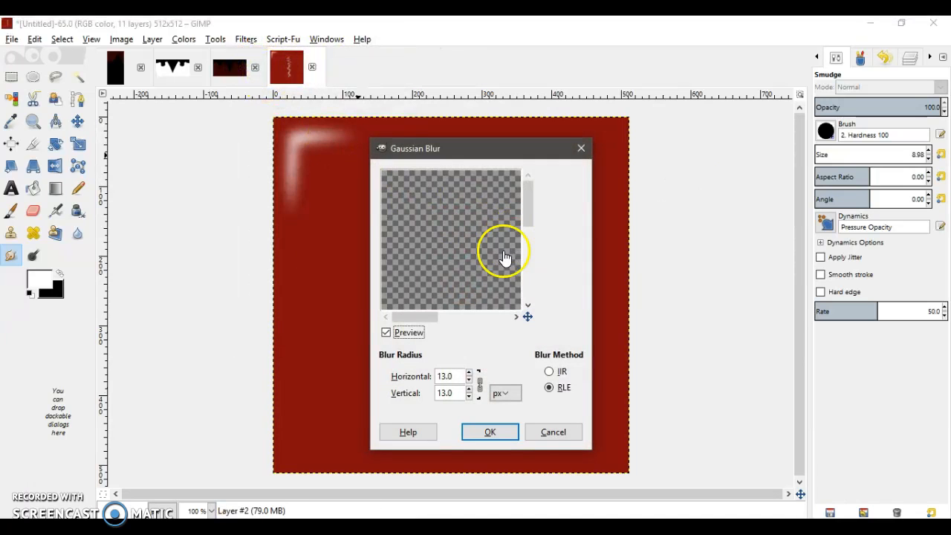
left_click_drag(528, 316, 554, 348)
left_click(469, 381)
left_click(469, 380)
left_click(469, 381)
left_click(469, 380)
left_click(469, 381)
left_click(469, 381)
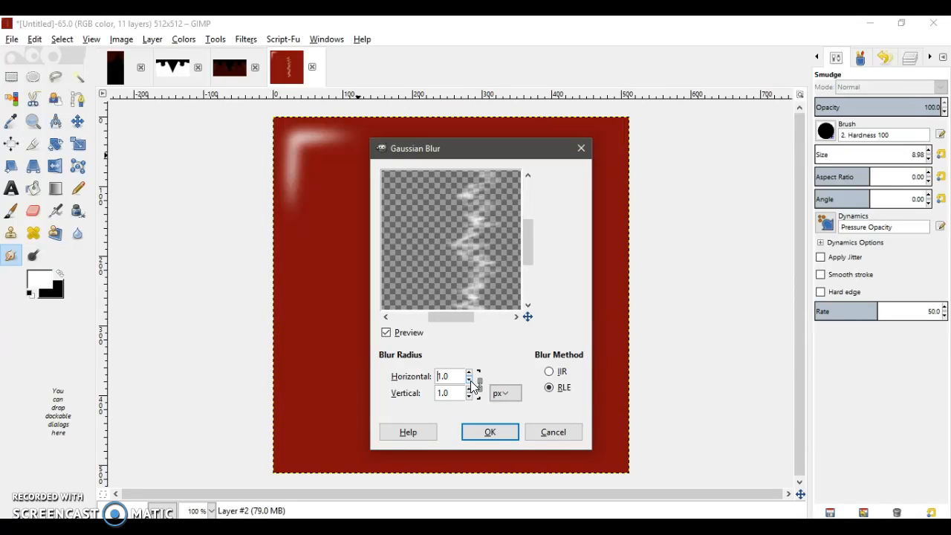
left_click(470, 374)
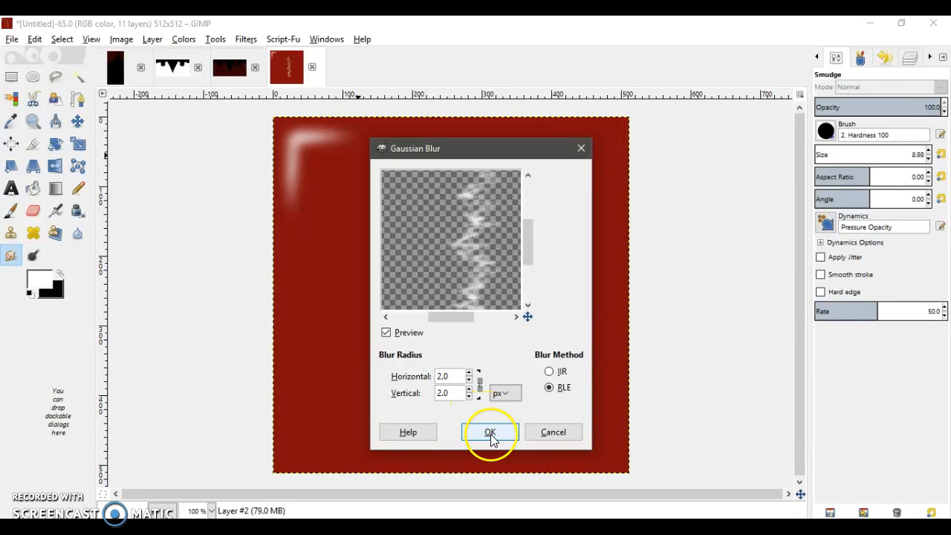
left_click(491, 434)
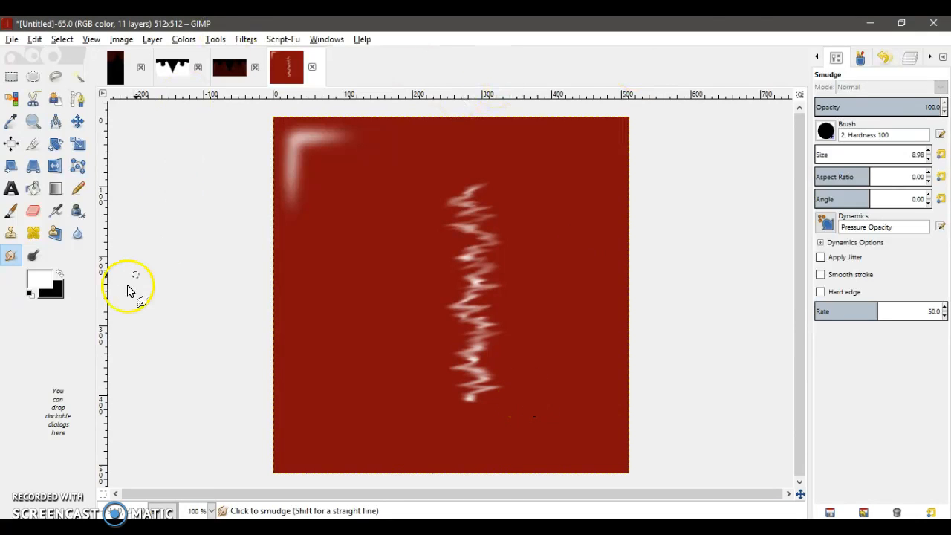
- Soften the zigzag along its length with the Blur tool, enlarging the brush size to 158.08
left_click(82, 235)
left_click_drag(504, 361, 495, 394)
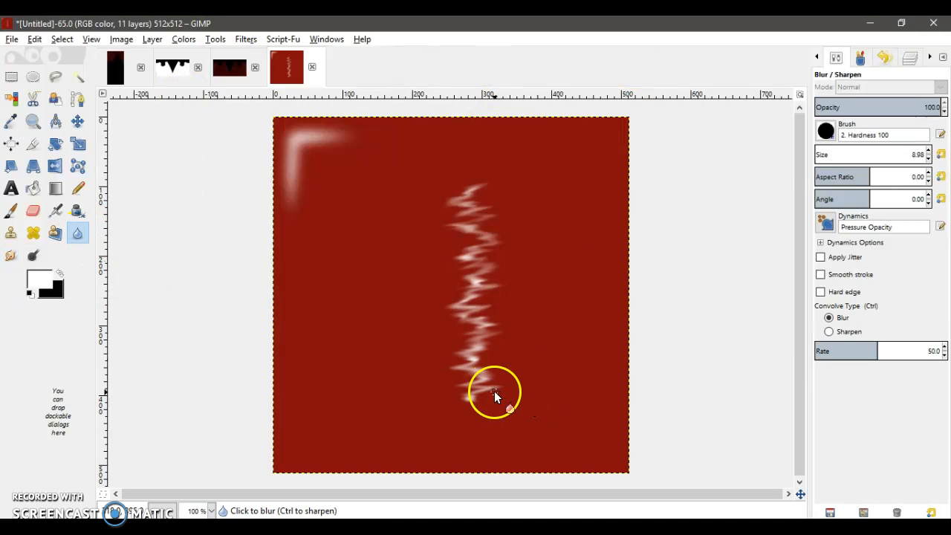
left_click(843, 153)
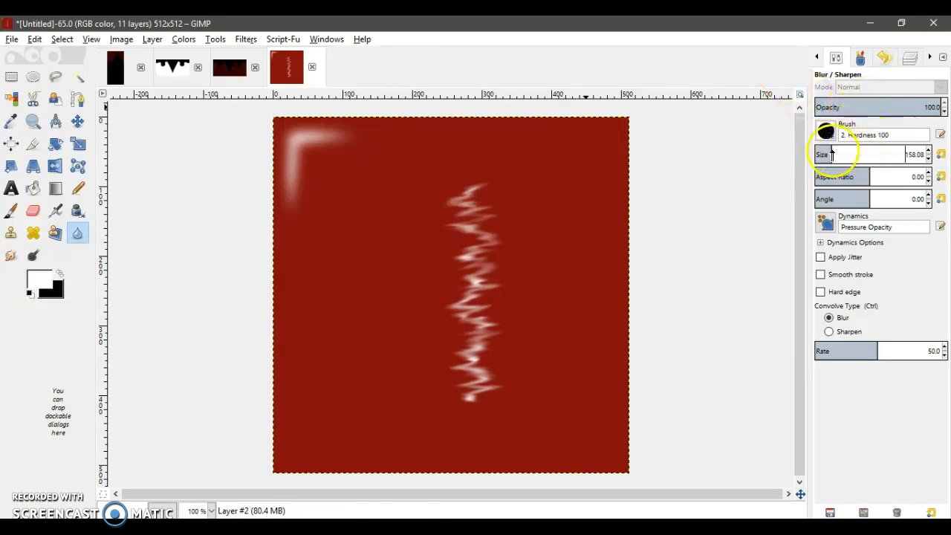
left_click_drag(537, 404, 537, 218)
mouse_move(493, 178)
left_mouse_down()
mouse_move(449, 234)
mouse_move(460, 331)
mouse_move(451, 416)
mouse_move(444, 253)
mouse_move(453, 177)
mouse_move(493, 409)
mouse_move(481, 162)
mouse_move(507, 213)
left_mouse_up()
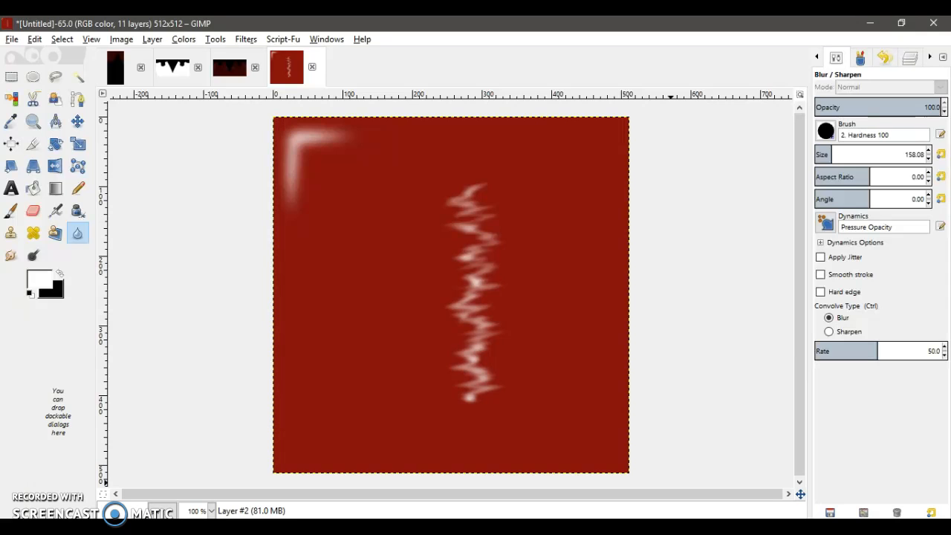
left_click(914, 518)
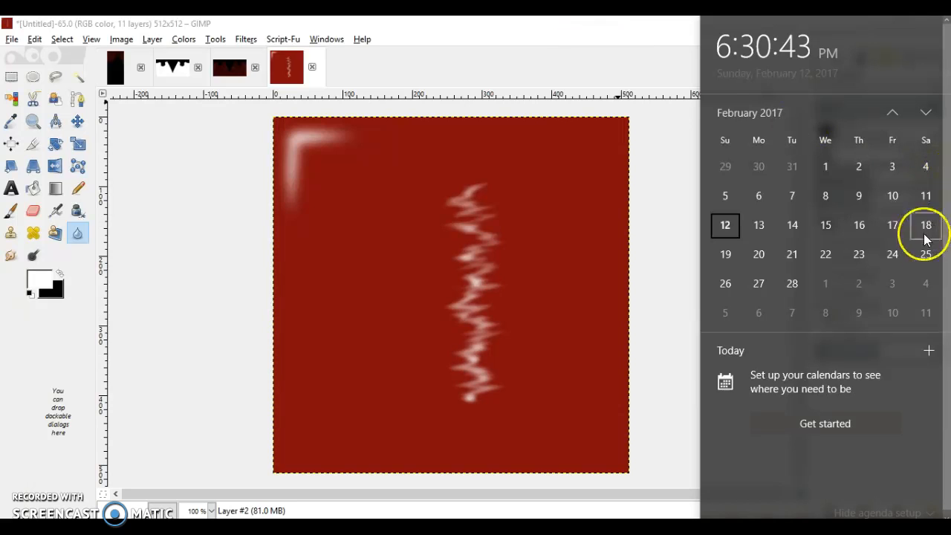
left_click(506, 42)
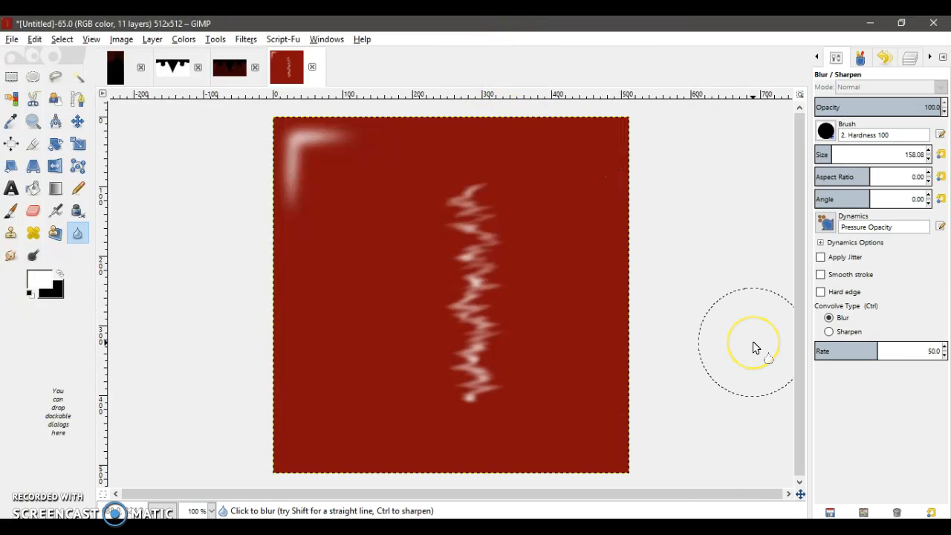